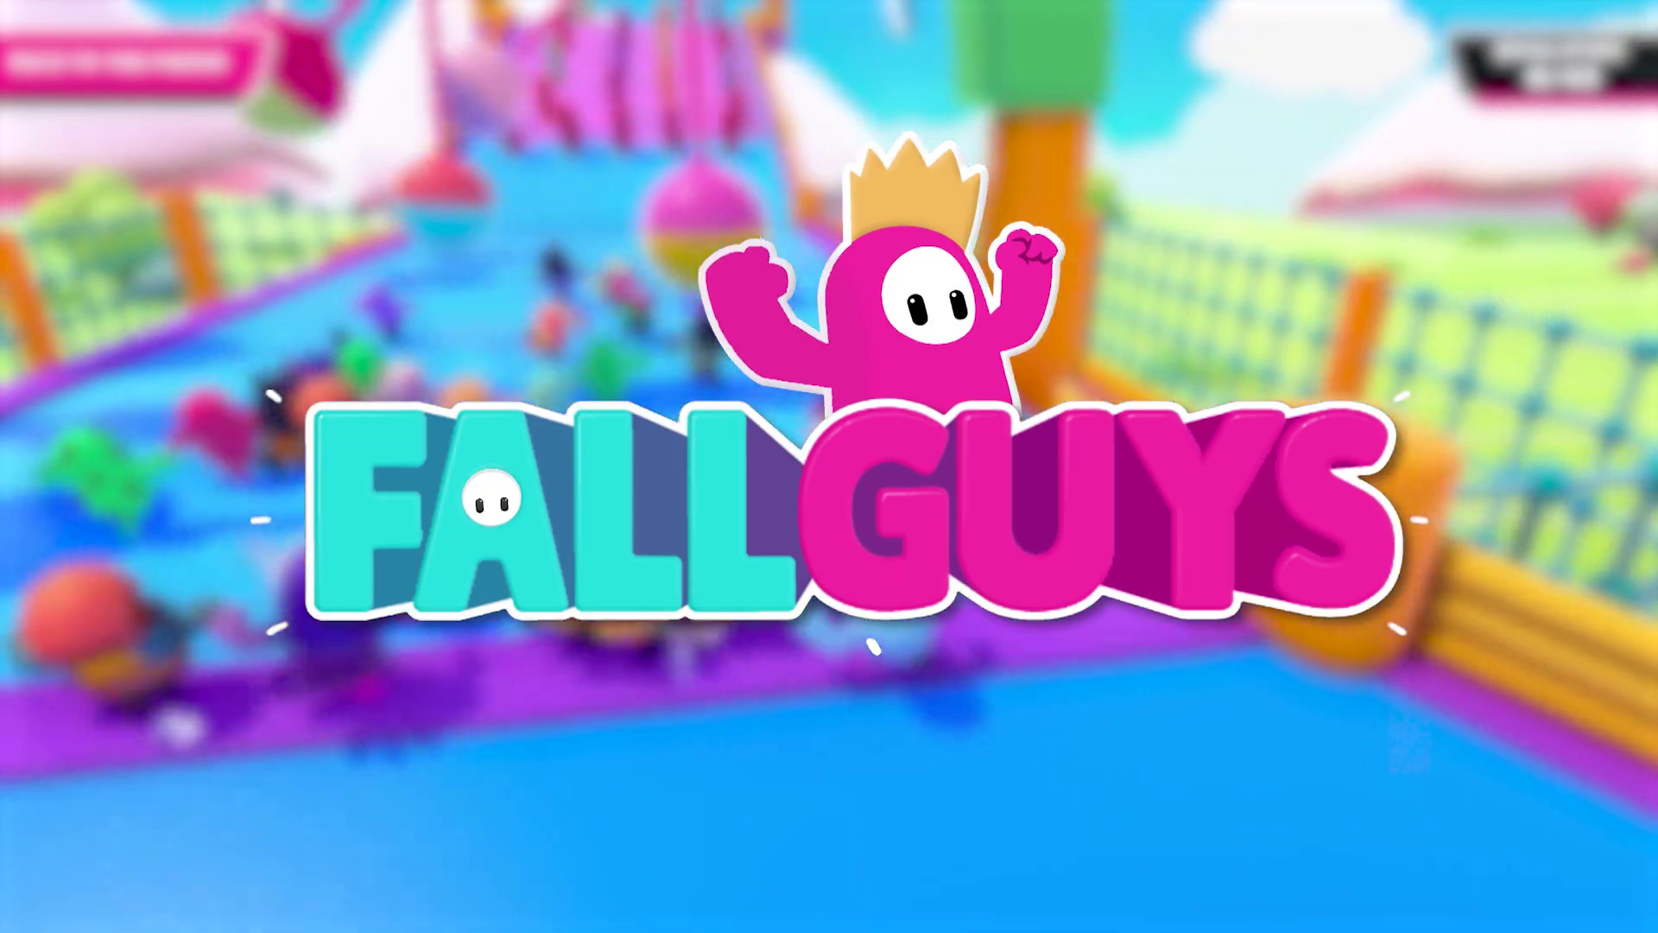
Scroll down the Fall Guys: Ultimate Knockout page to its minimum system requirements.
scroll(829, 466, down, 3)
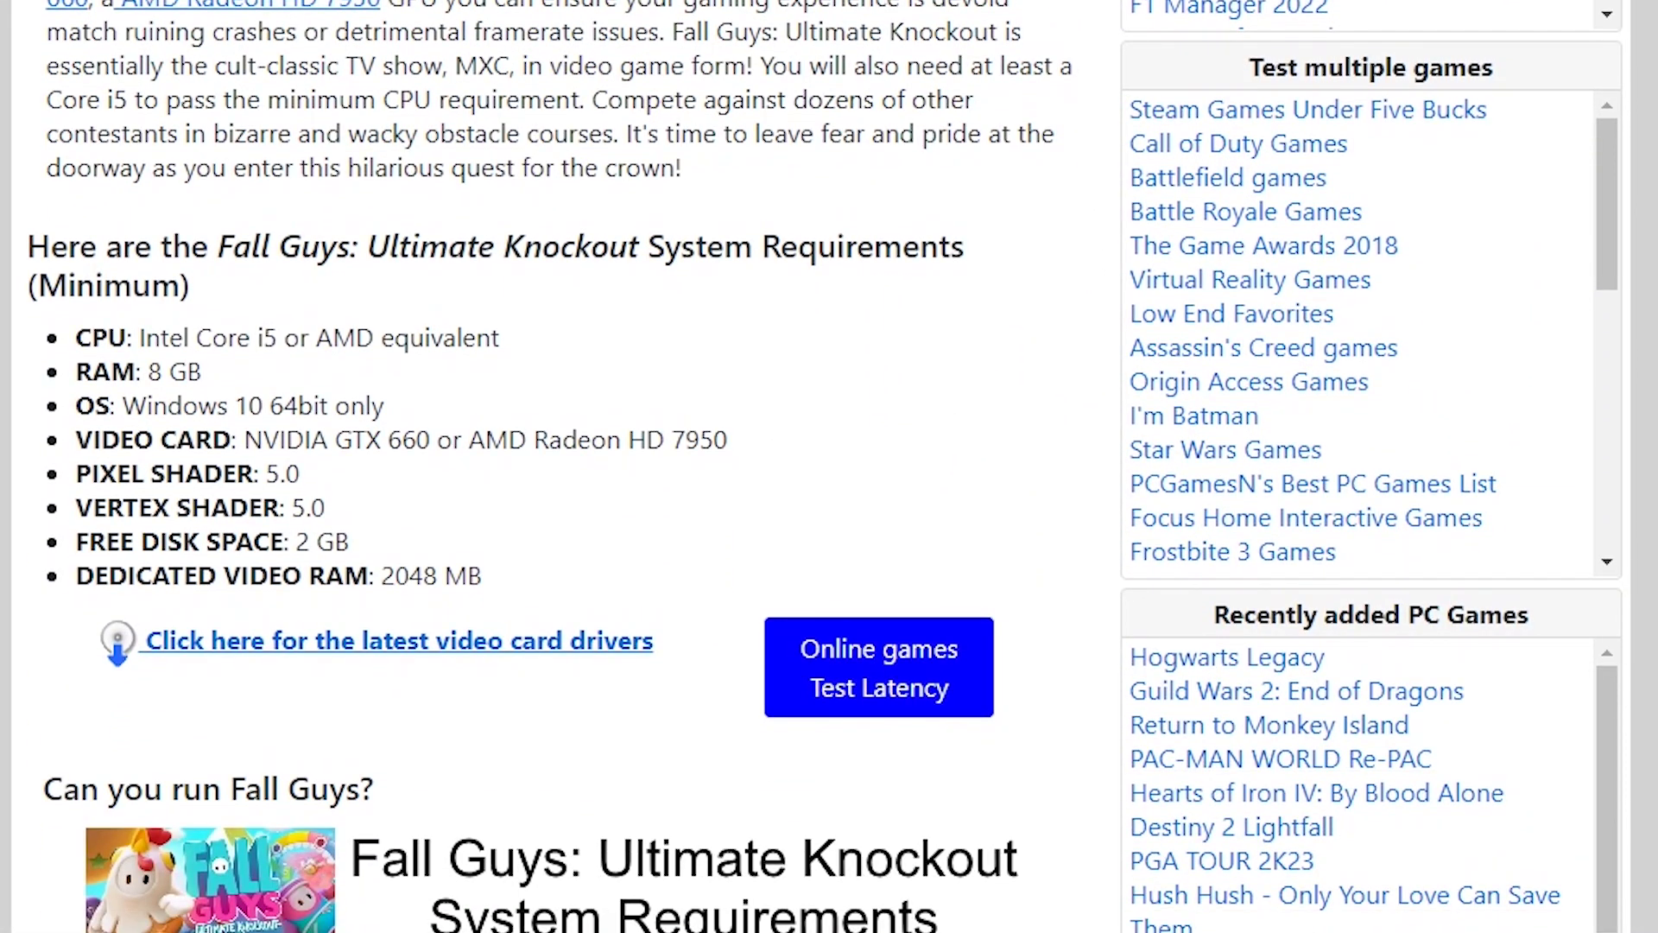
Scroll to the requirements chart: Intel Core i5, 8 GB RAM, Windows 10 64bit, GTX 660.
scroll(829, 466, down, 5)
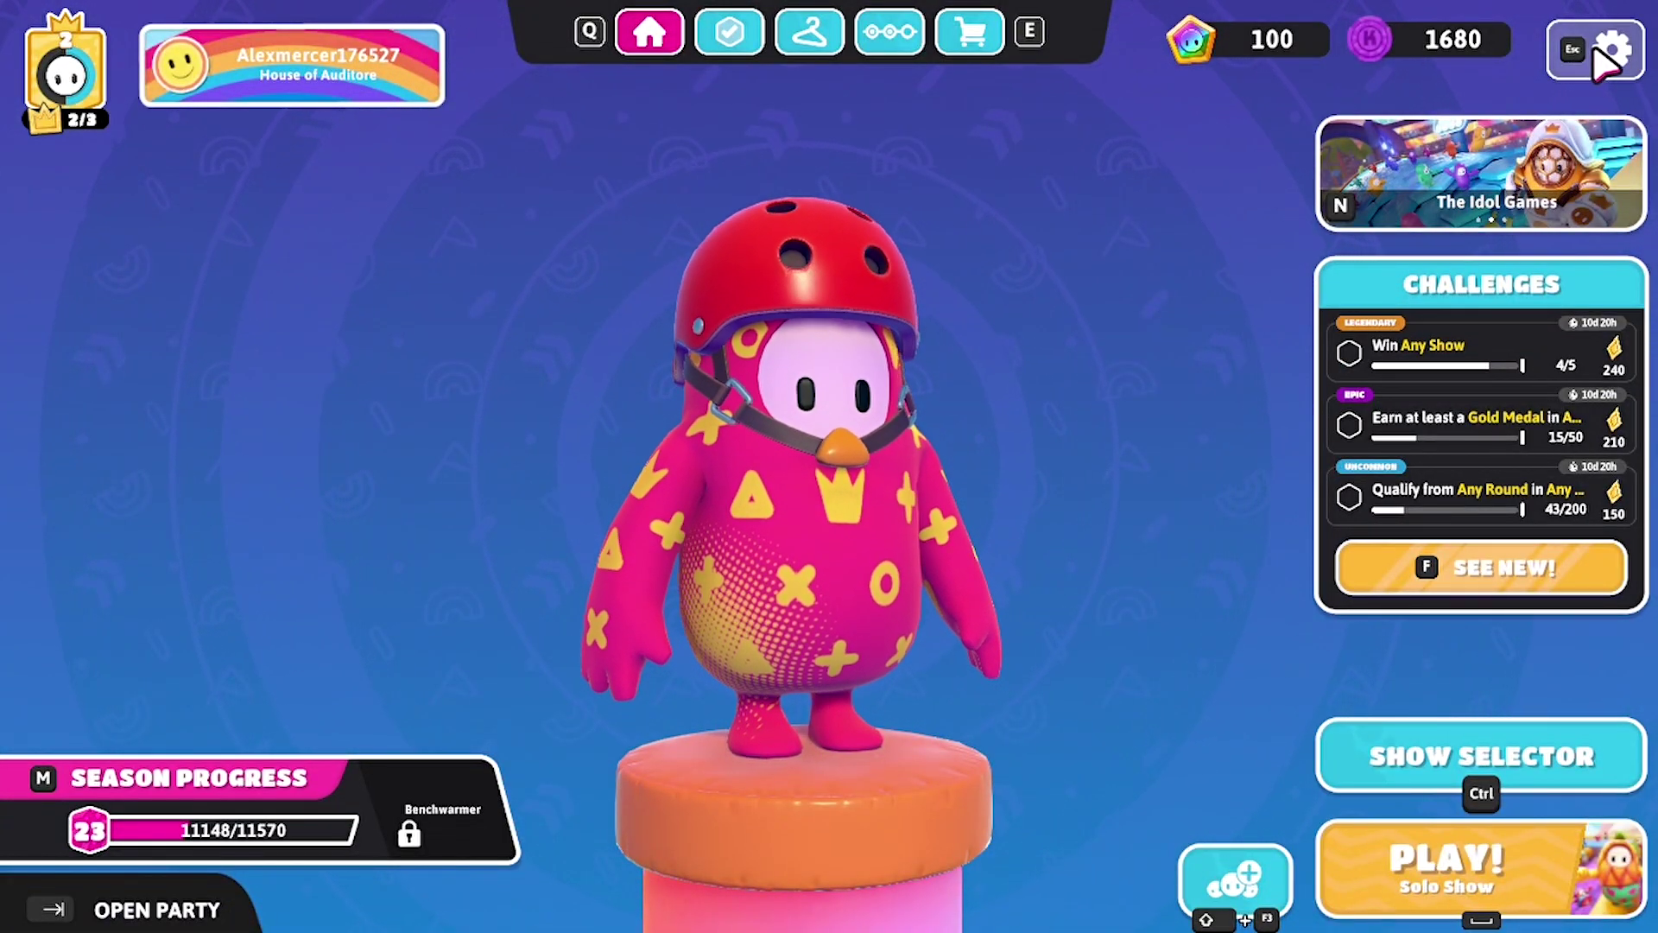
Switch the Fall Guys graphics Preset to Low: 1280x720, Half Res textures, Low shadows, Bloom off.
click(1594, 50)
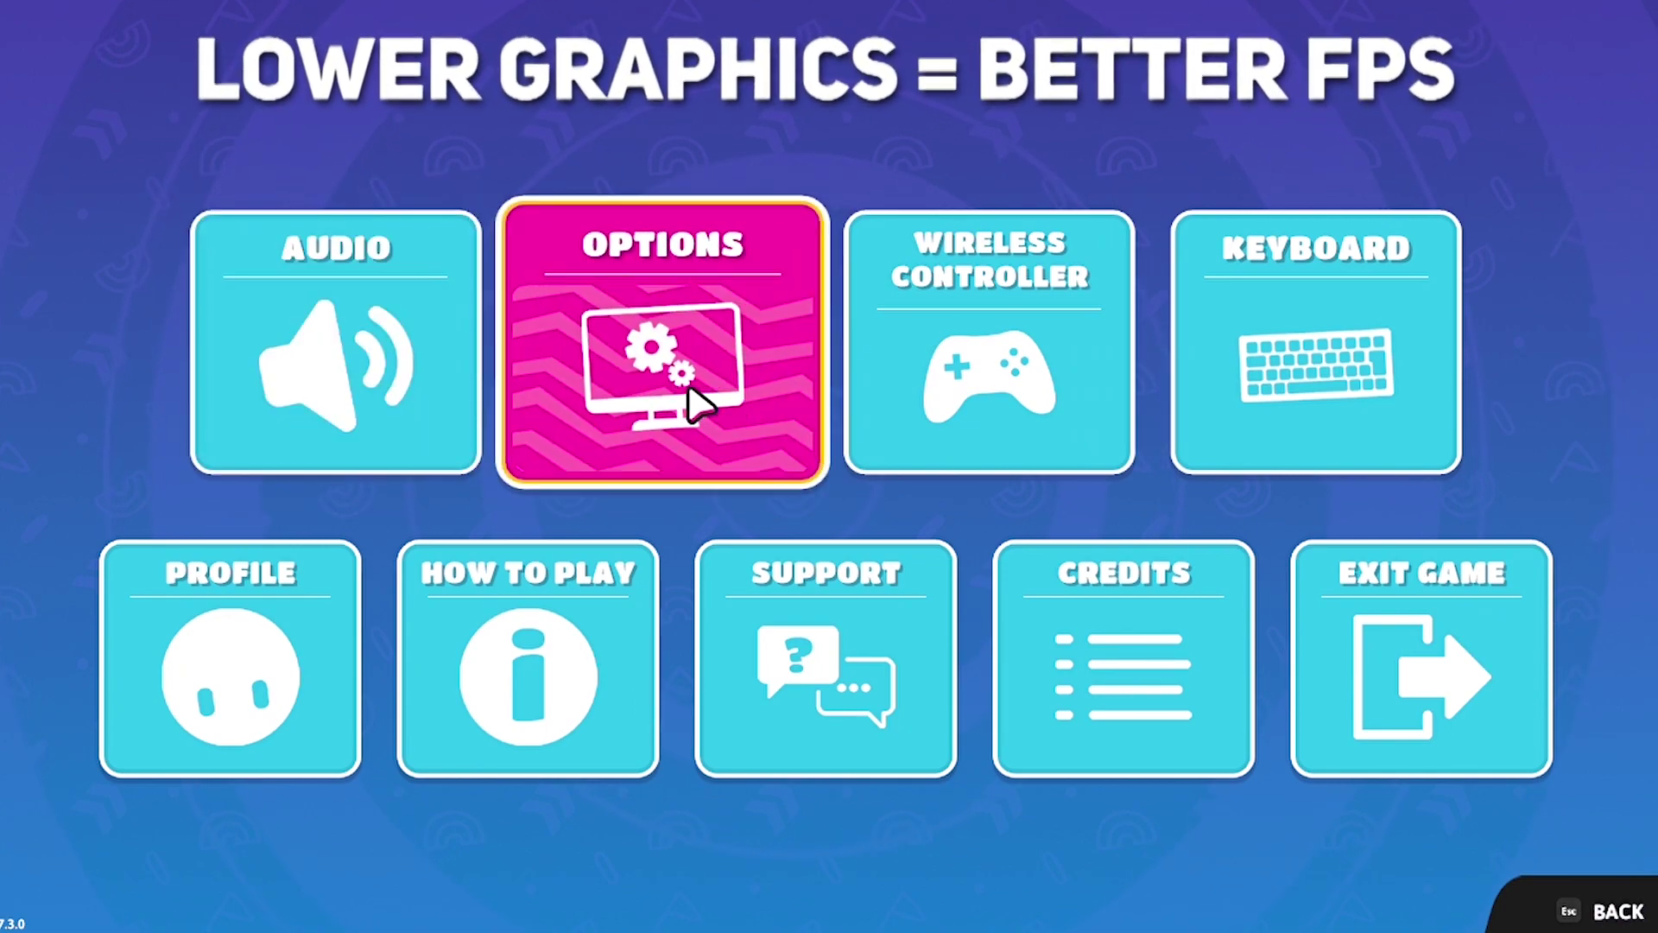
click(688, 371)
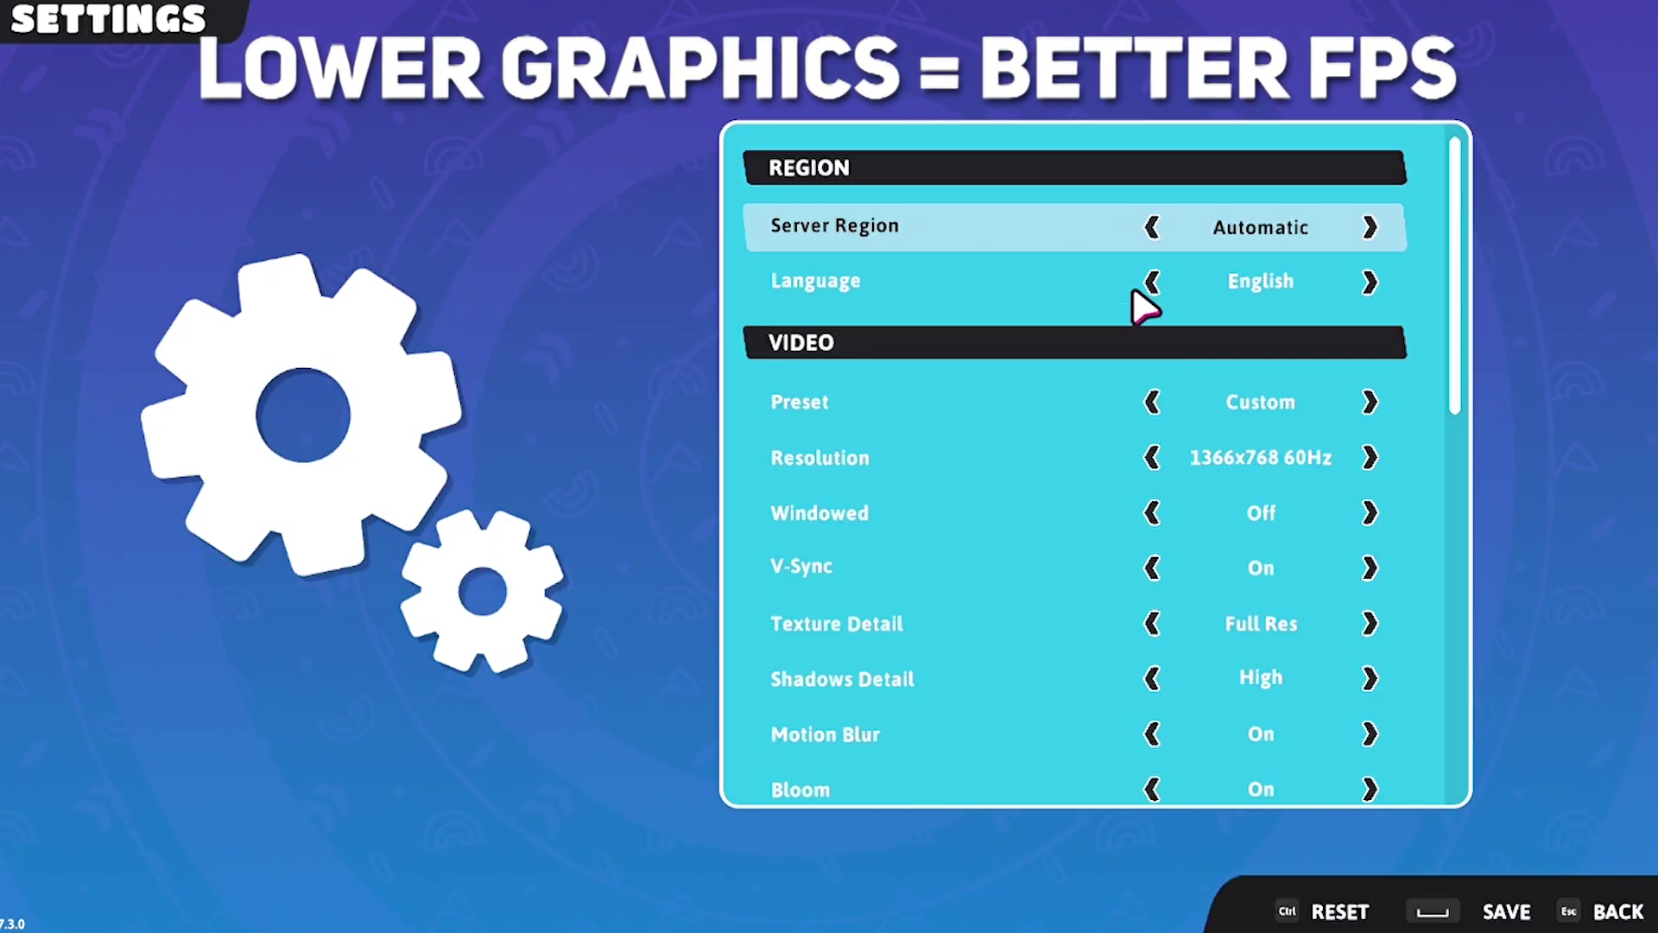
scroll(1229, 529, down, 5)
scroll(1232, 562, down, 4)
scroll(1232, 636, up, 5)
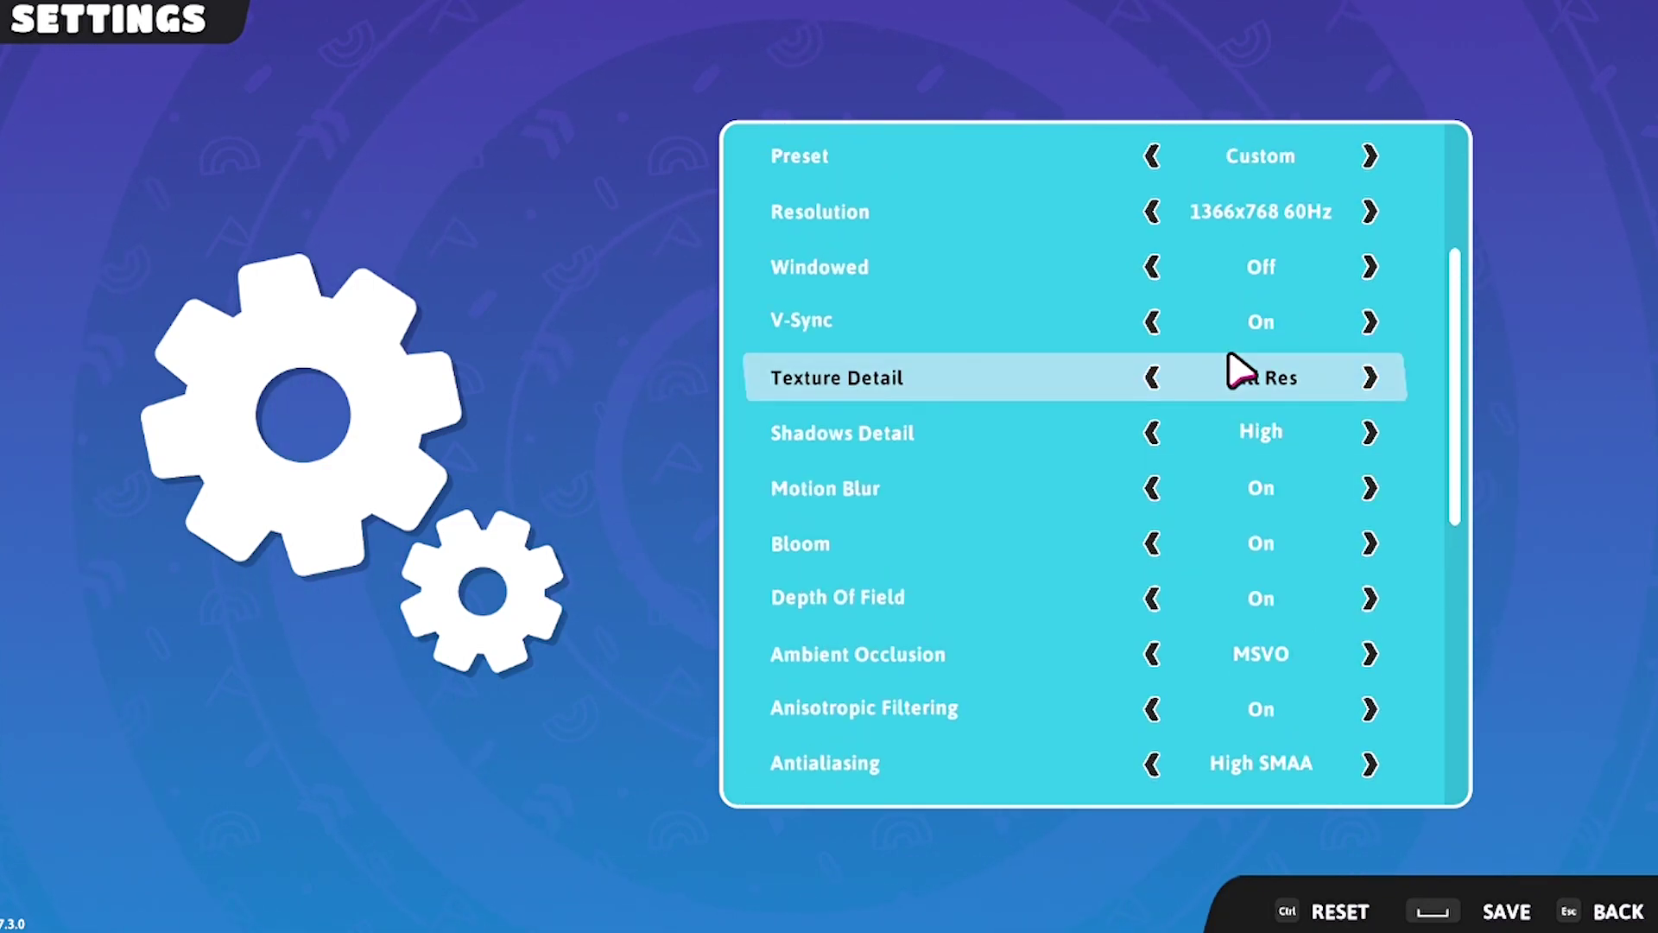
scroll(1235, 371, up, 4)
click(1153, 383)
click(1154, 385)
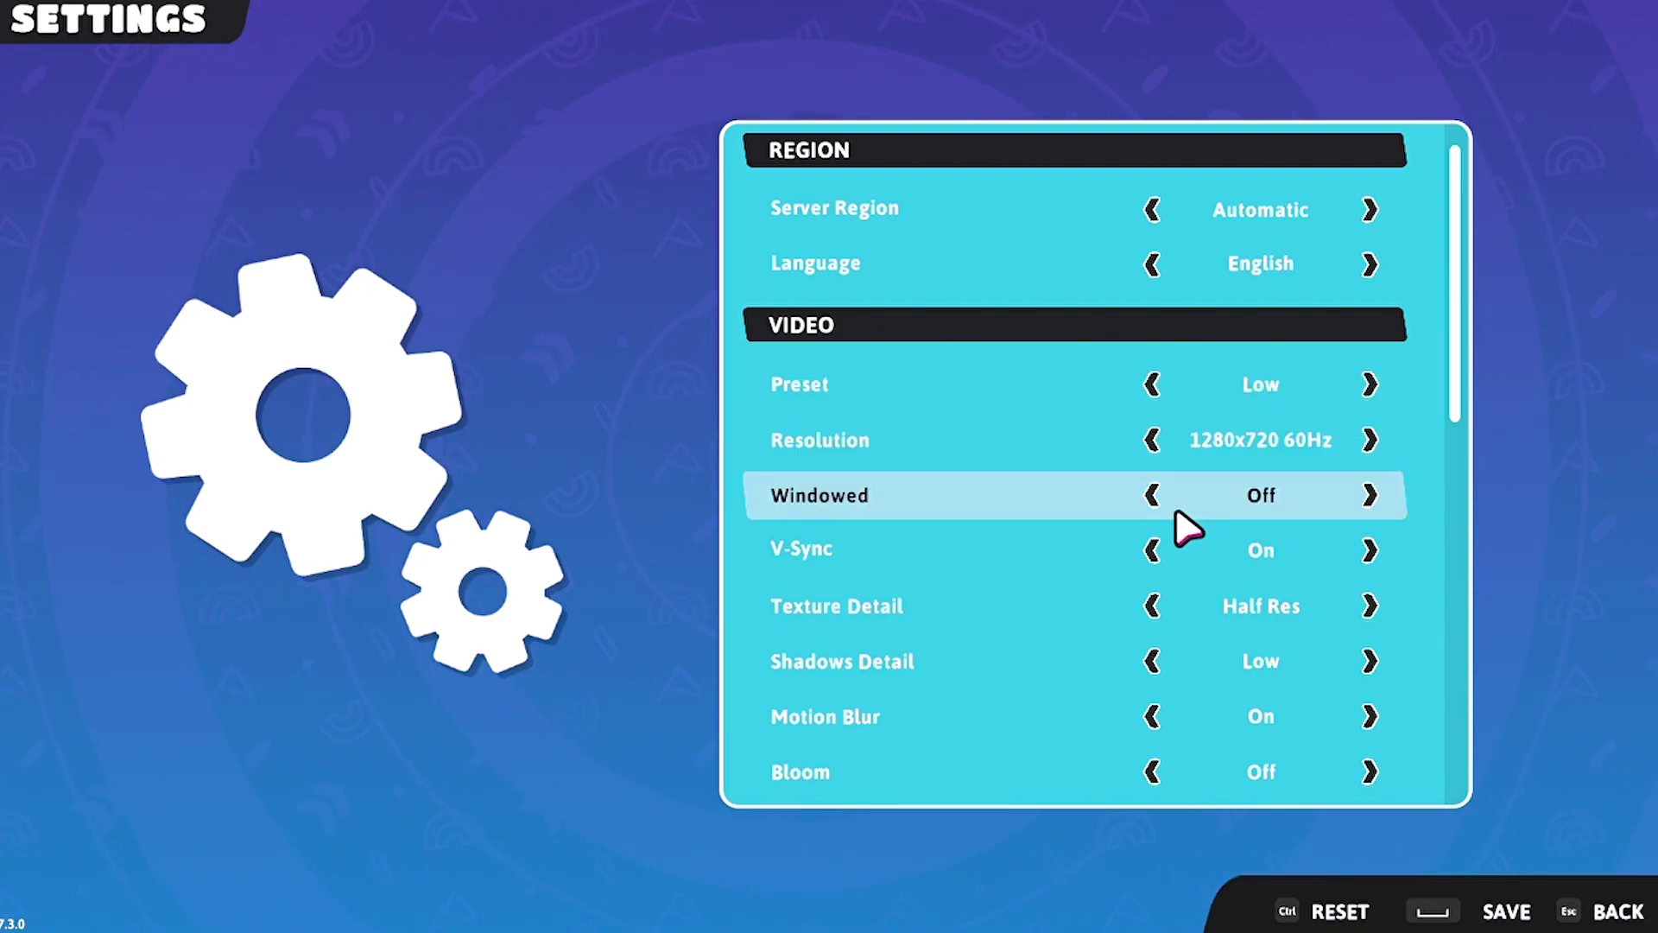
Turn V-Sync off and set FPS Rate to 300 with all video effects Off, then exit settings.
click(1151, 551)
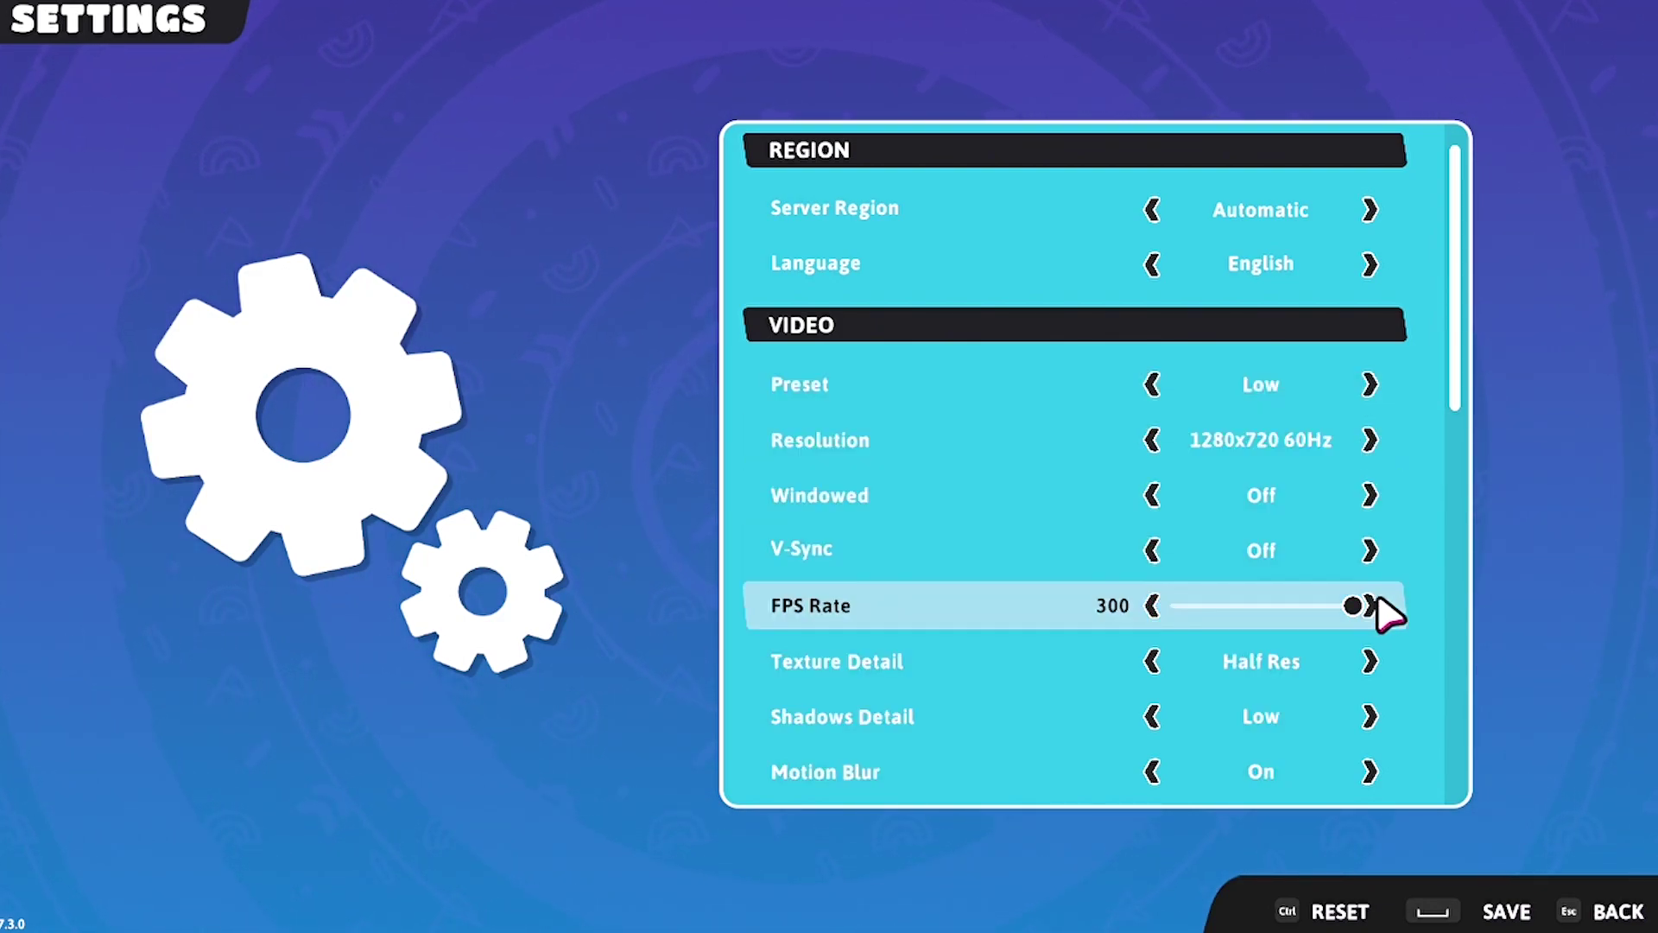
drag(1350, 605, 1325, 606)
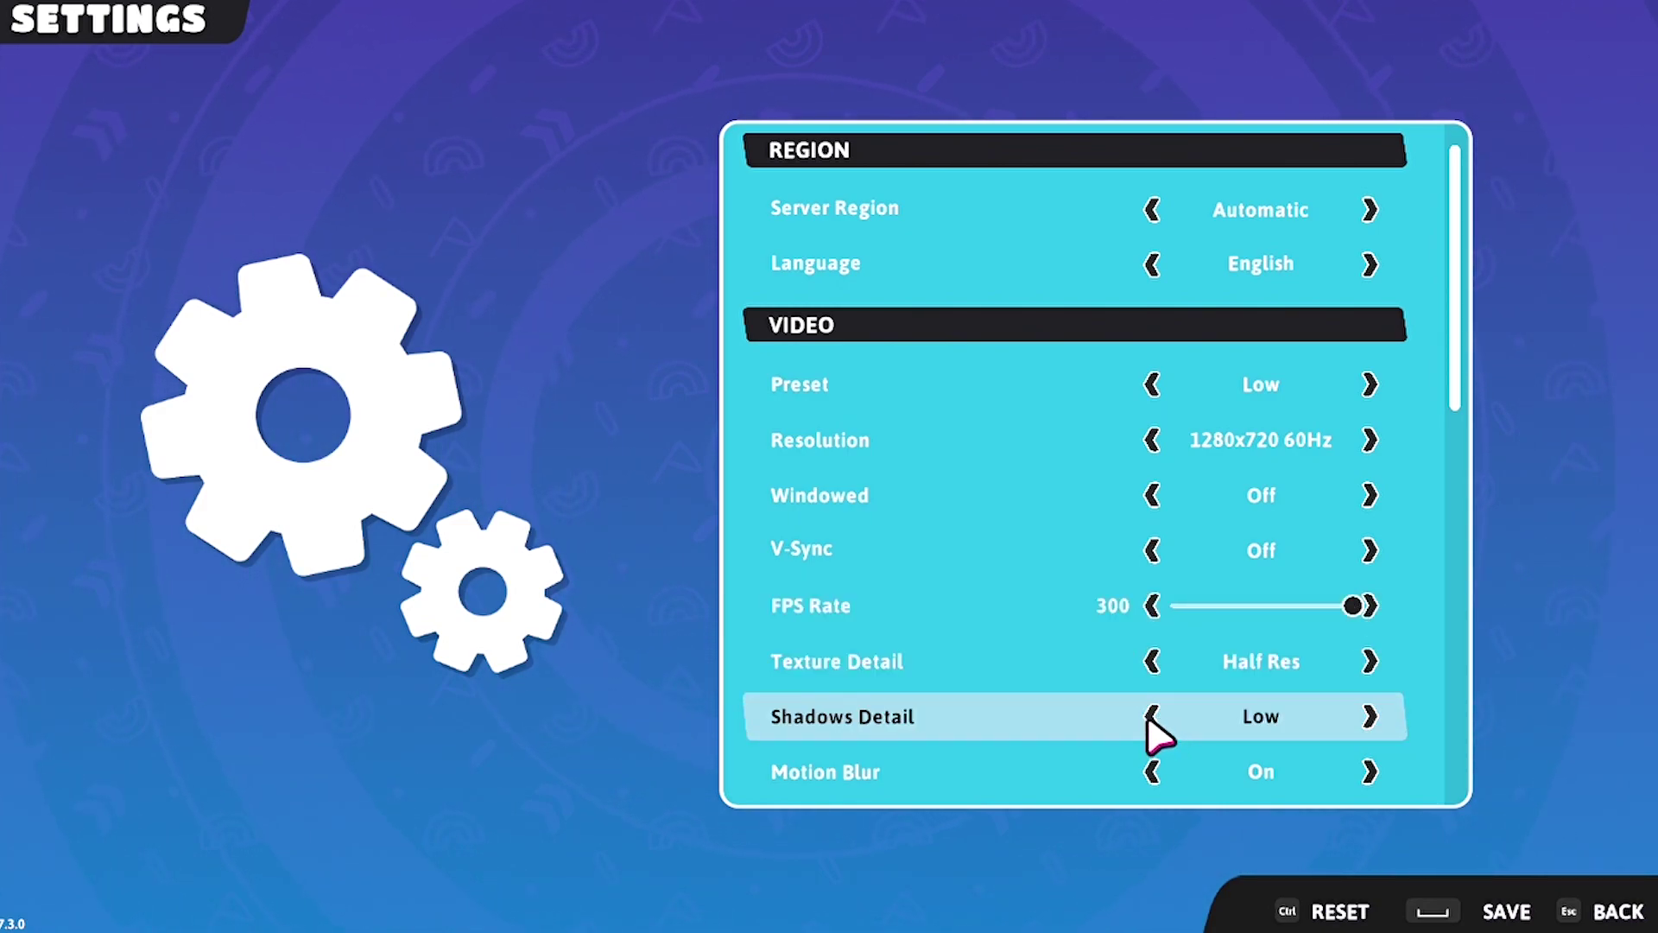
scroll(1166, 706, down, 1)
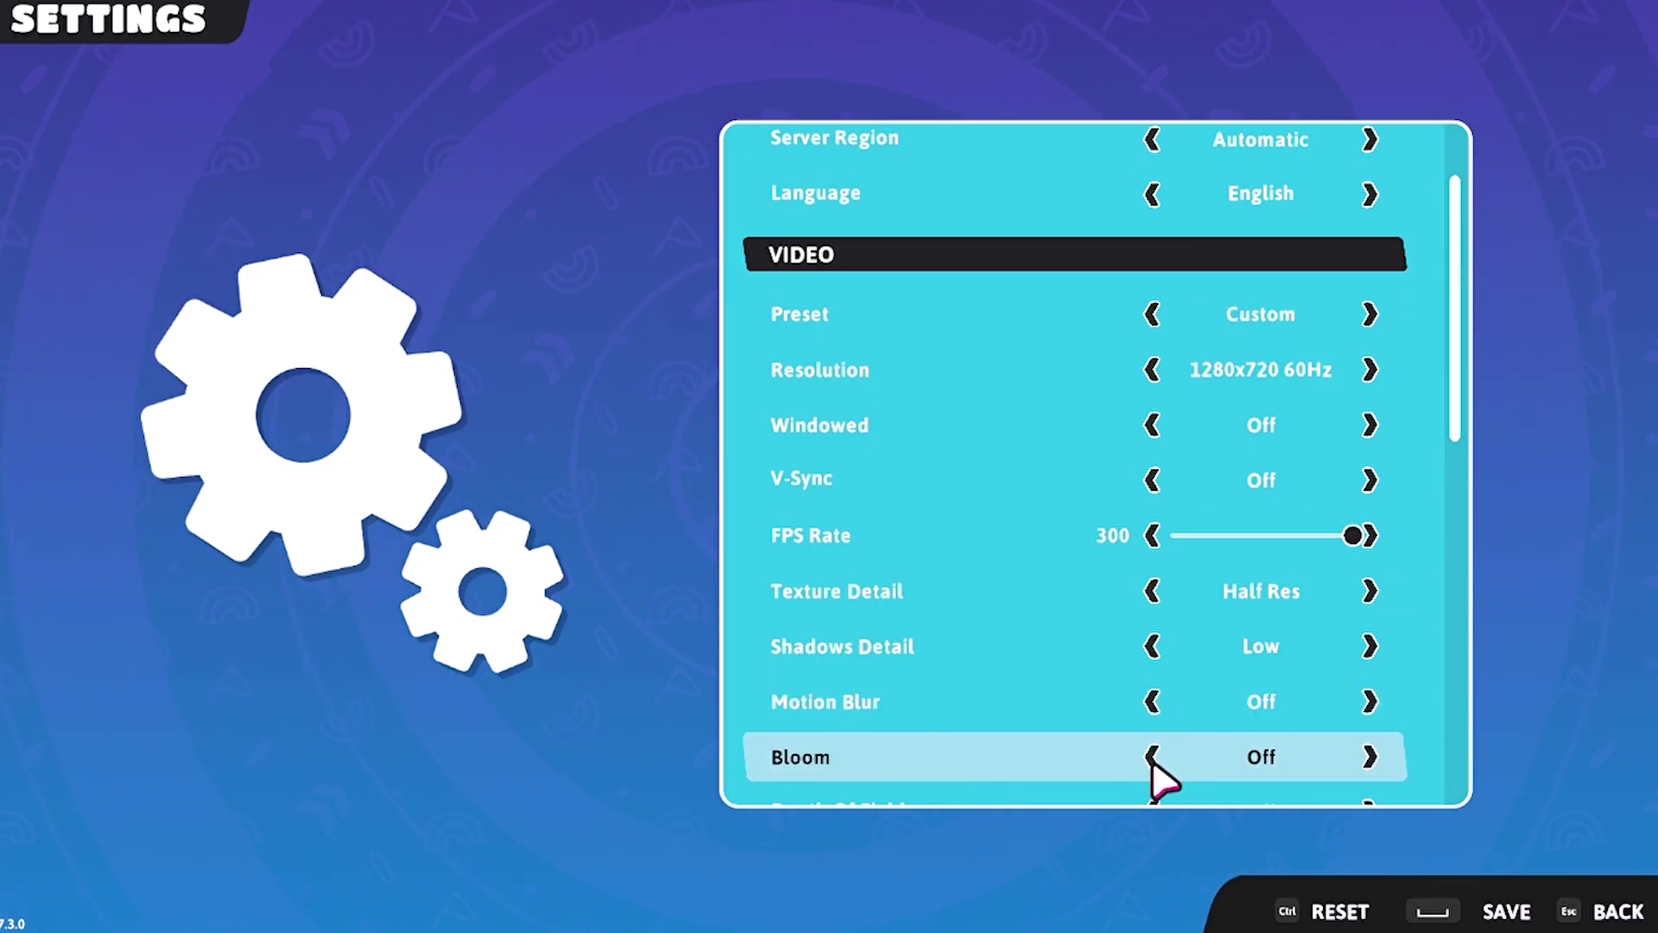
scroll(1170, 692, down, 2)
scroll(1261, 730, down, 1)
scroll(1209, 760, down, 3)
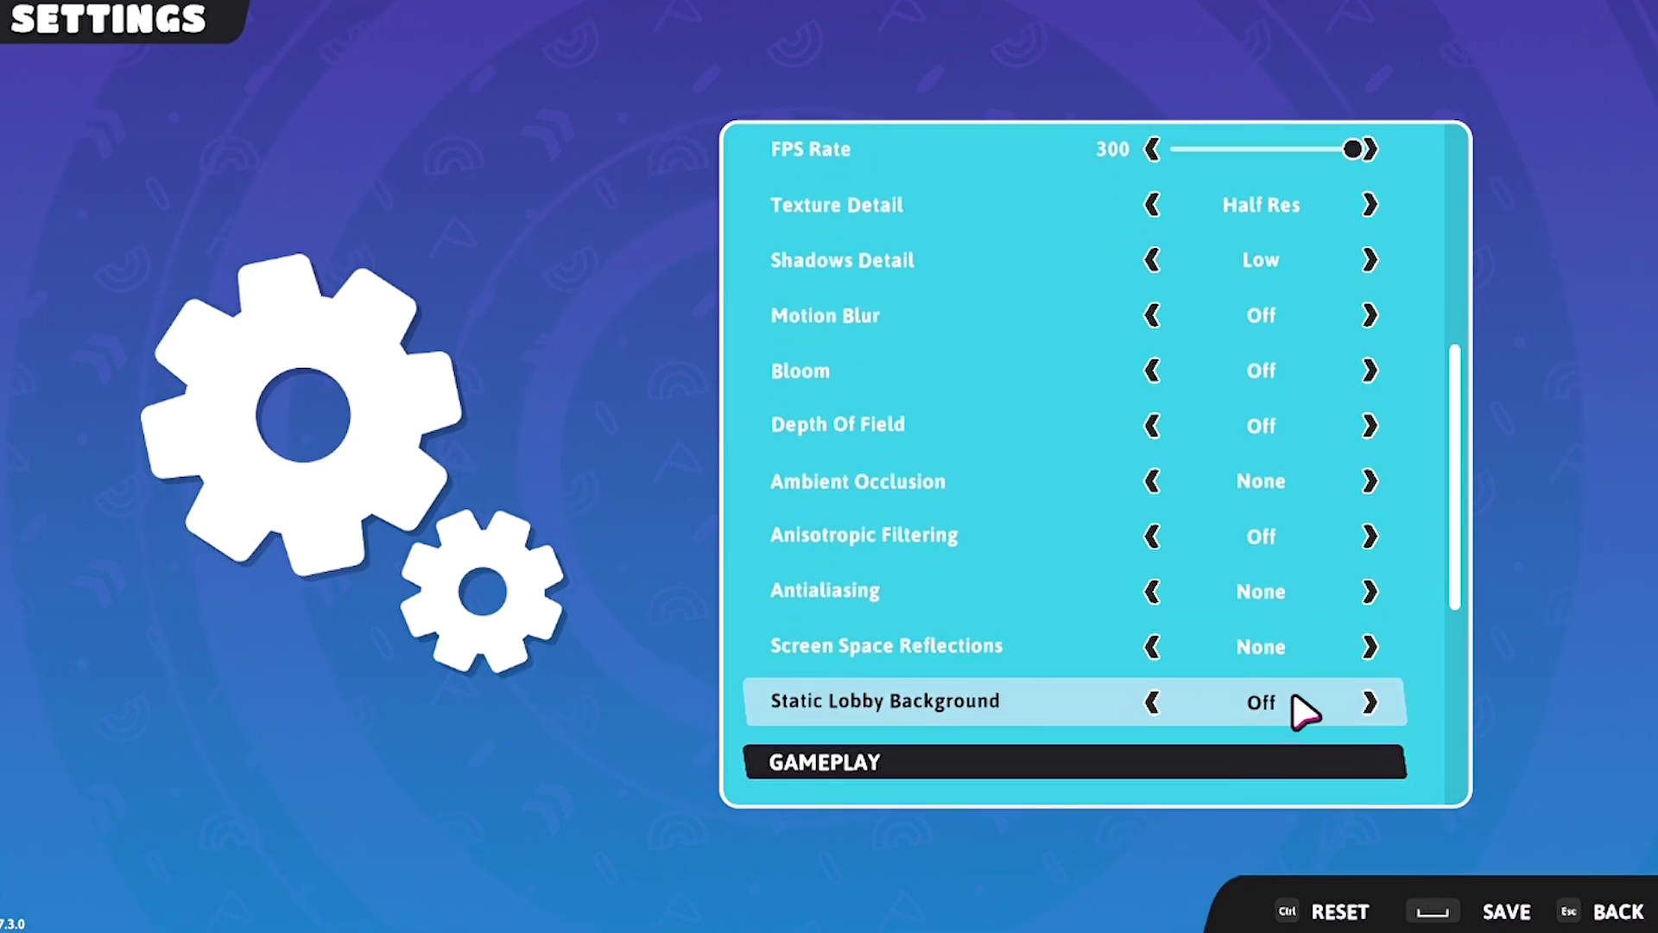
scroll(1269, 673, up, 4)
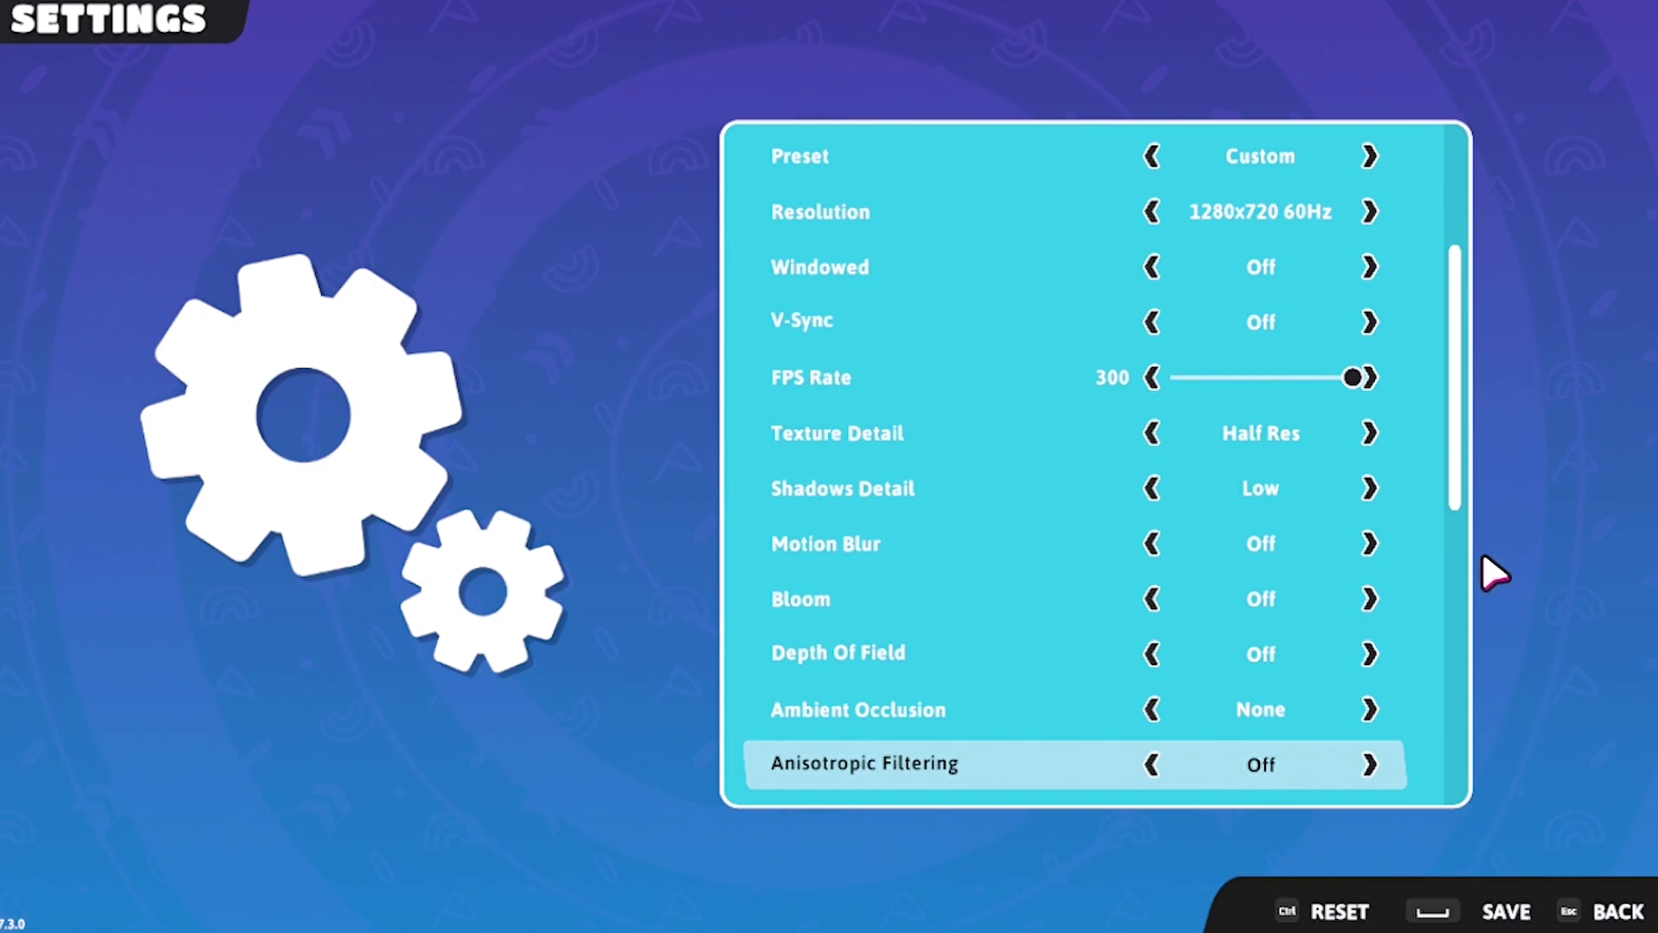
scroll(1261, 570, up, 5)
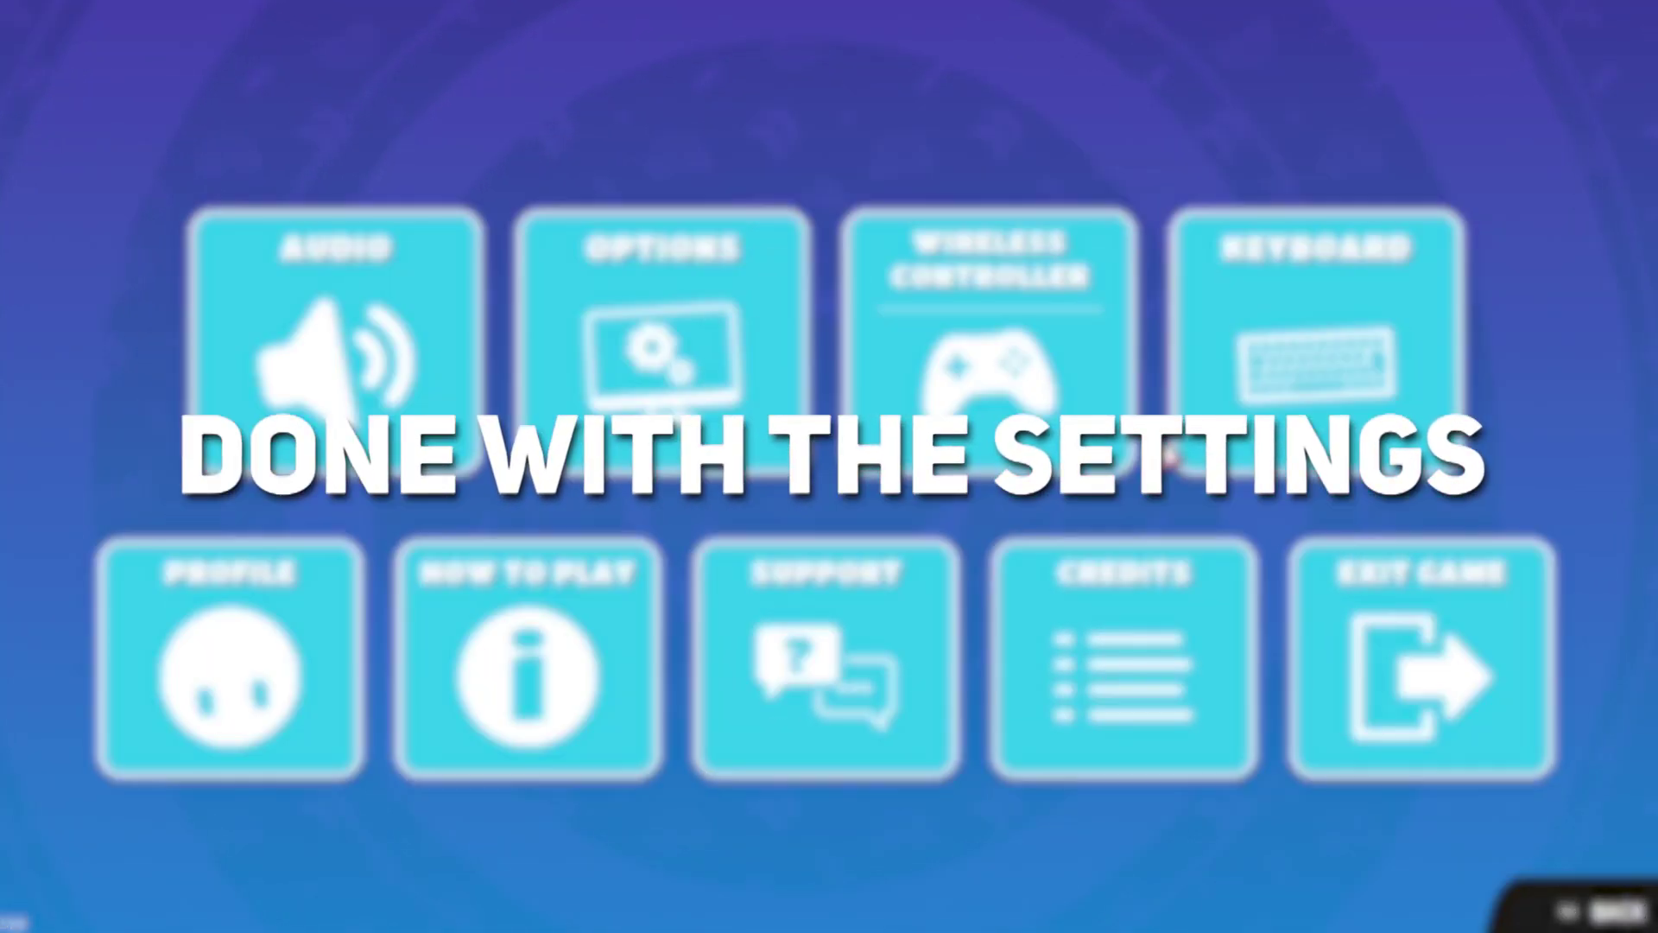
key(Escape)
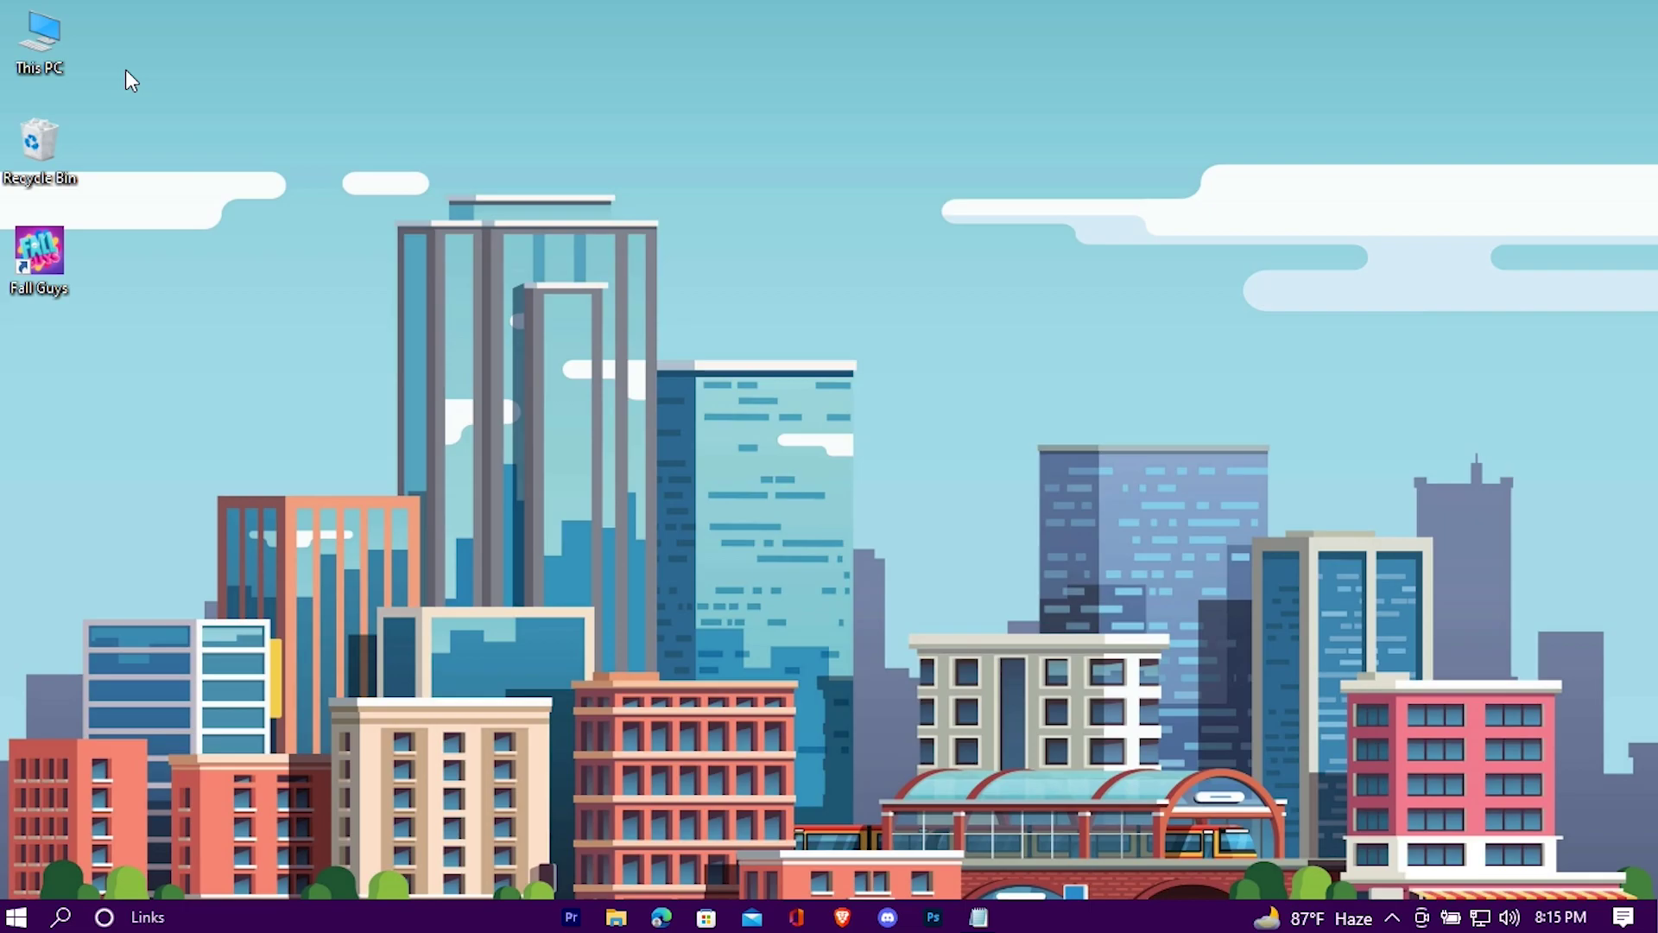
Browse This PC to H:\Epic Games\FallGuys and select the FallGuys_client executable.
double_click(58, 38)
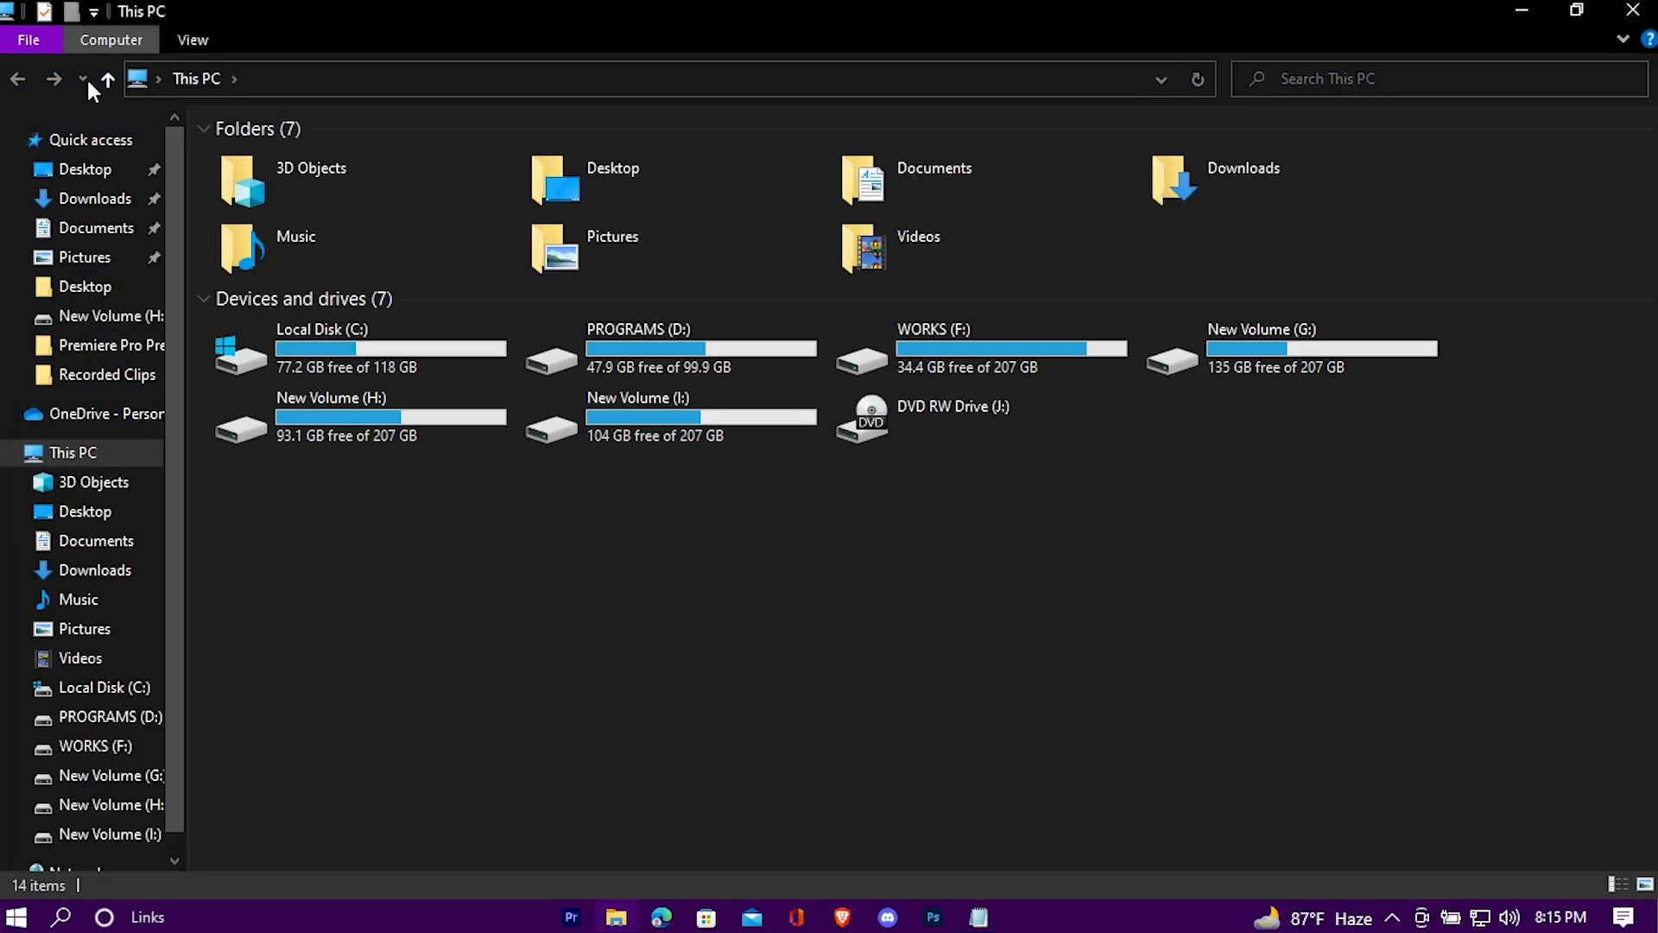
double_click(351, 437)
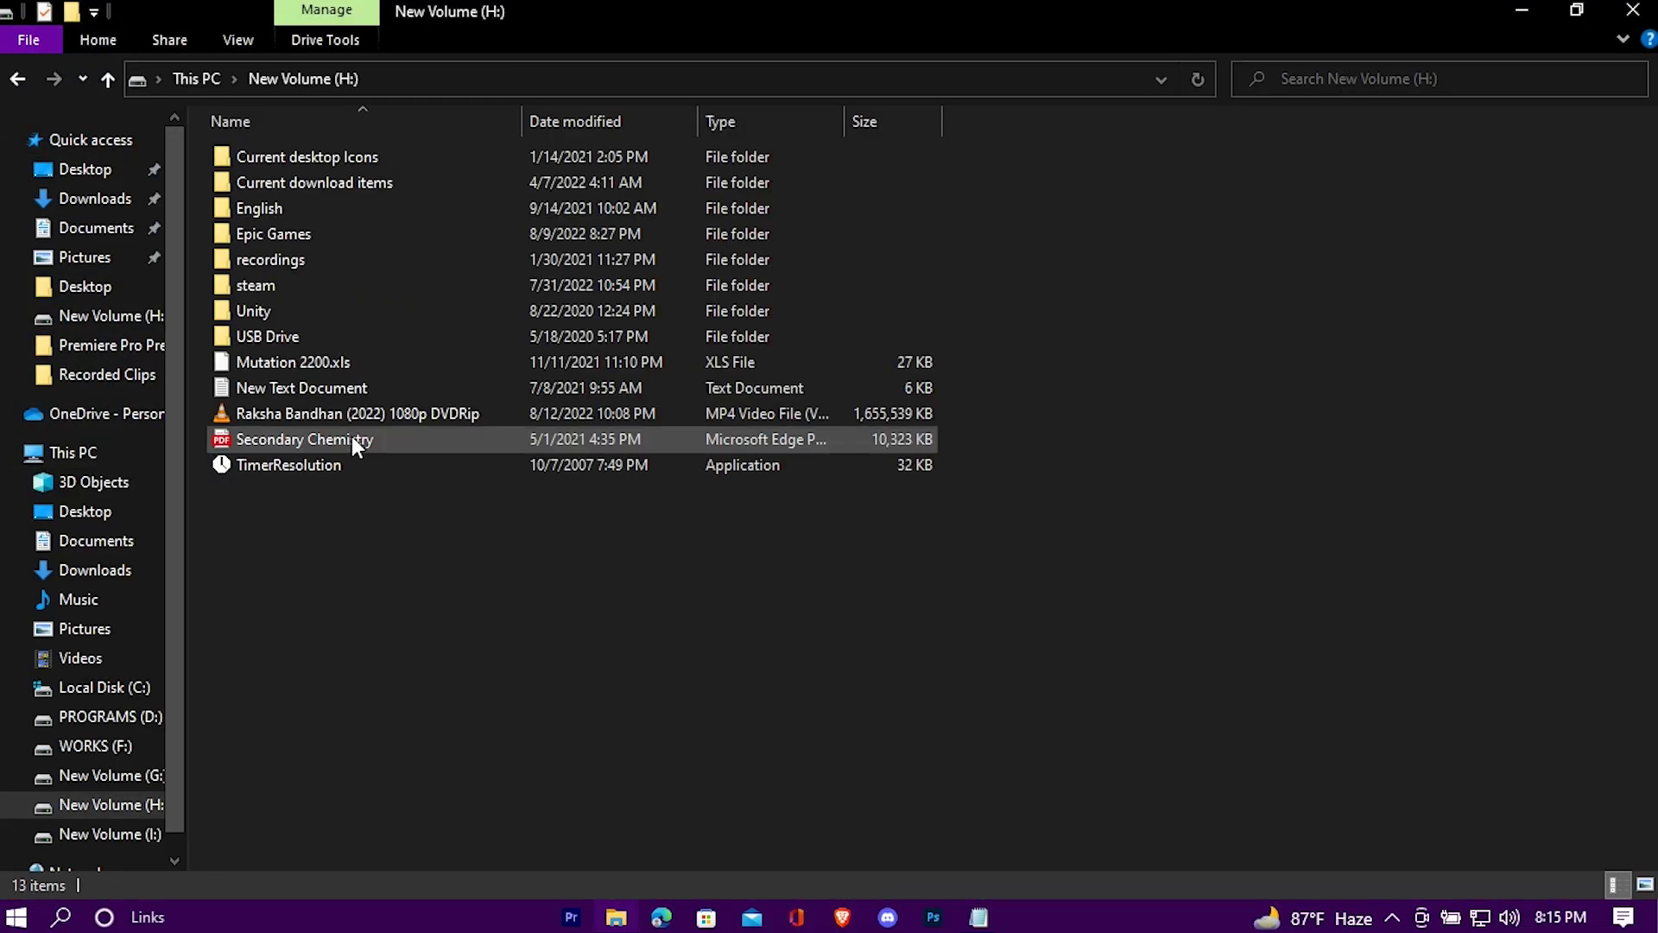
double_click(411, 239)
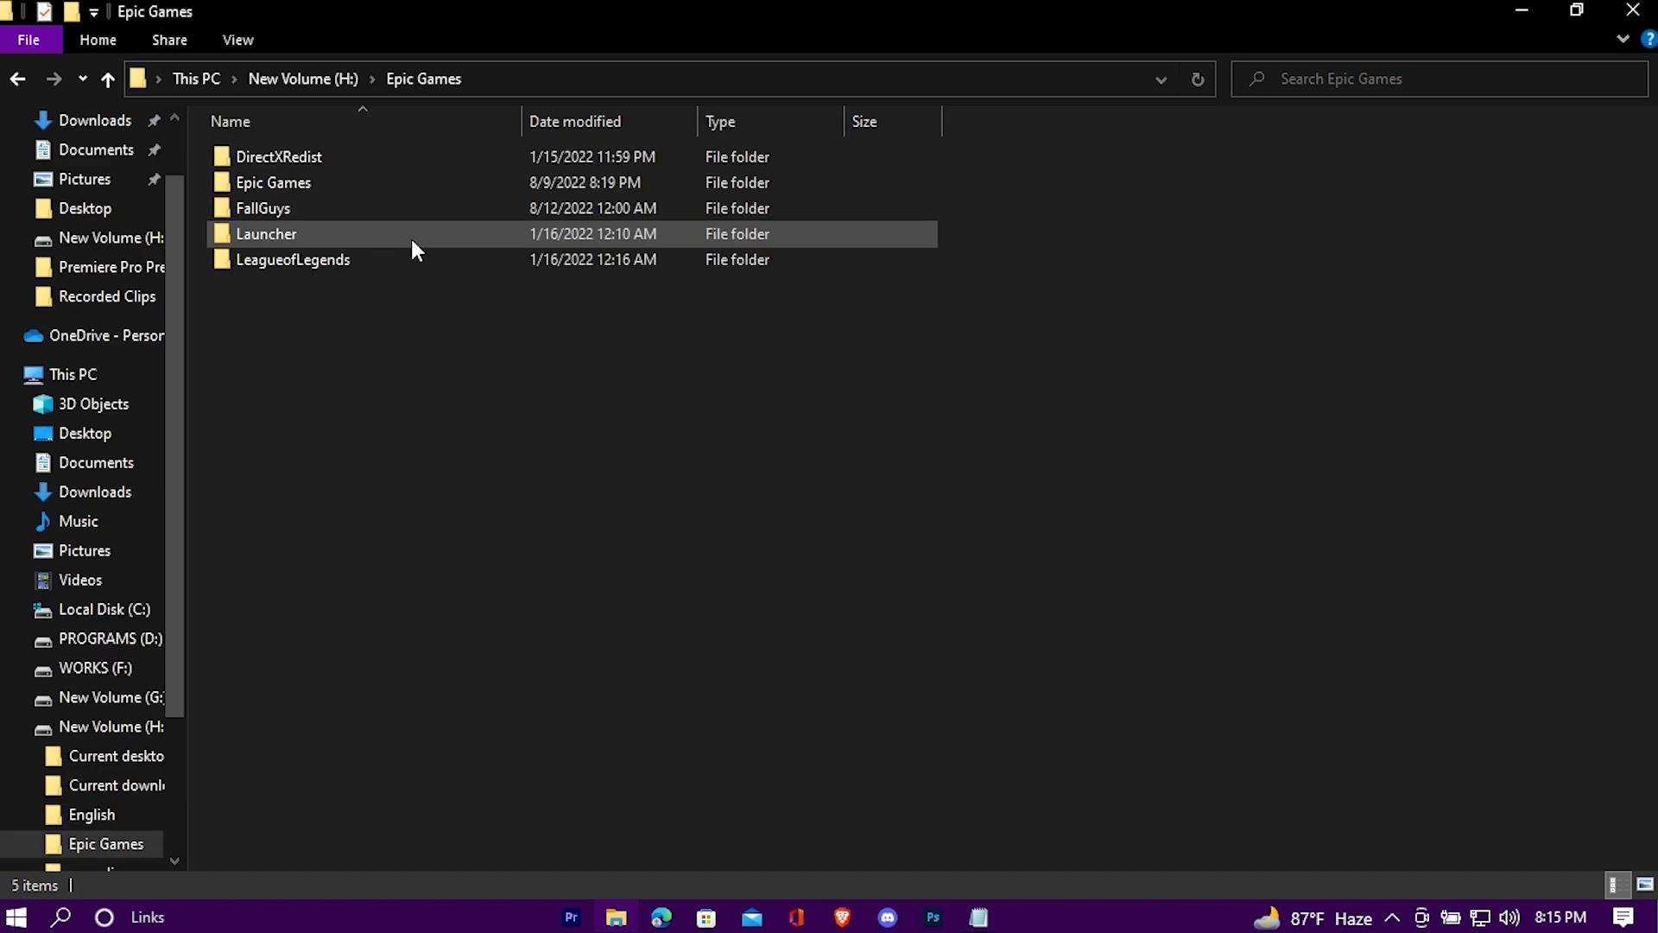
click(316, 204)
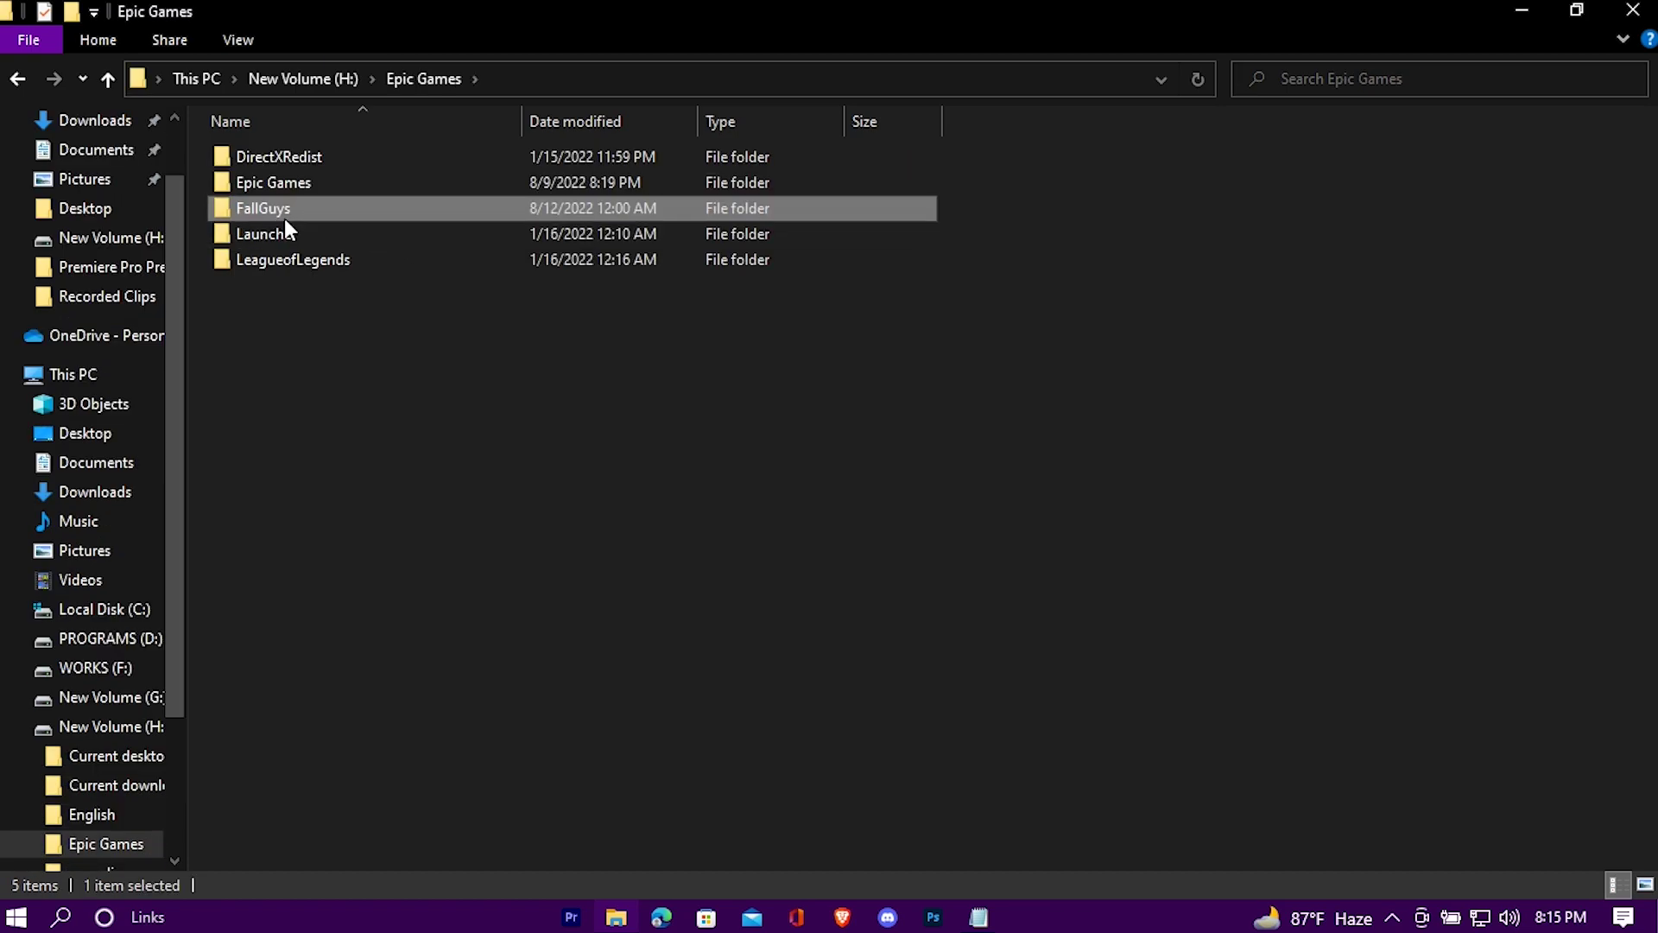
double_click(286, 217)
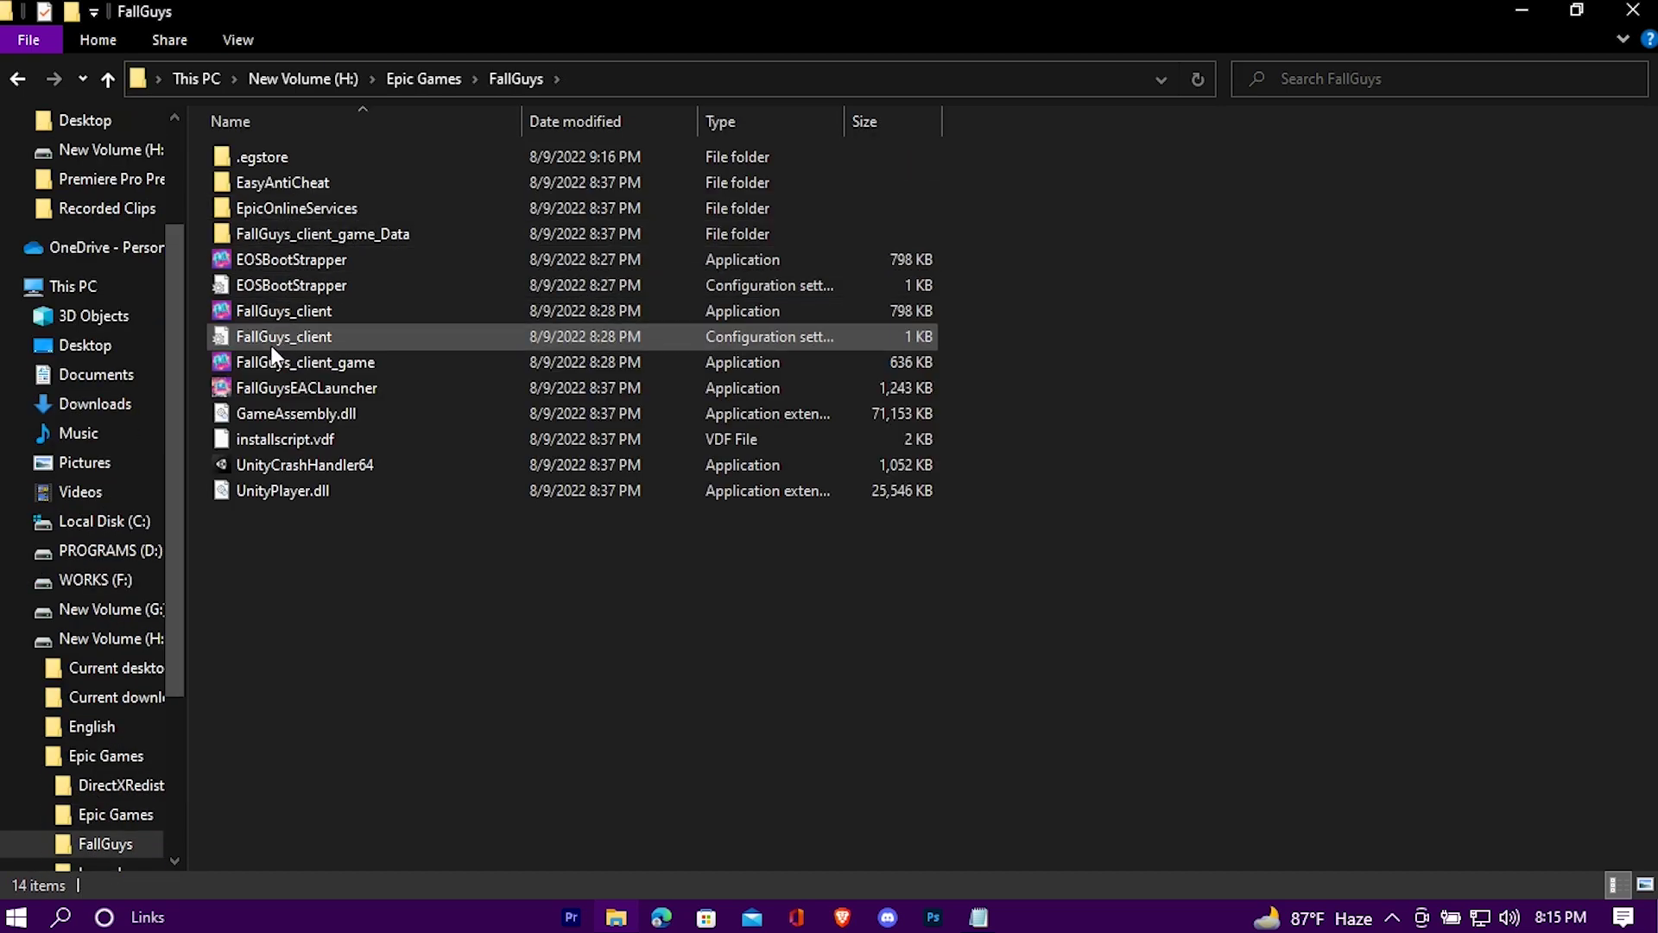
click(289, 318)
Give FallGuys_client disabled fullscreen optimizations and an Application high DPI scaling override, applied.
right_click(796, 366)
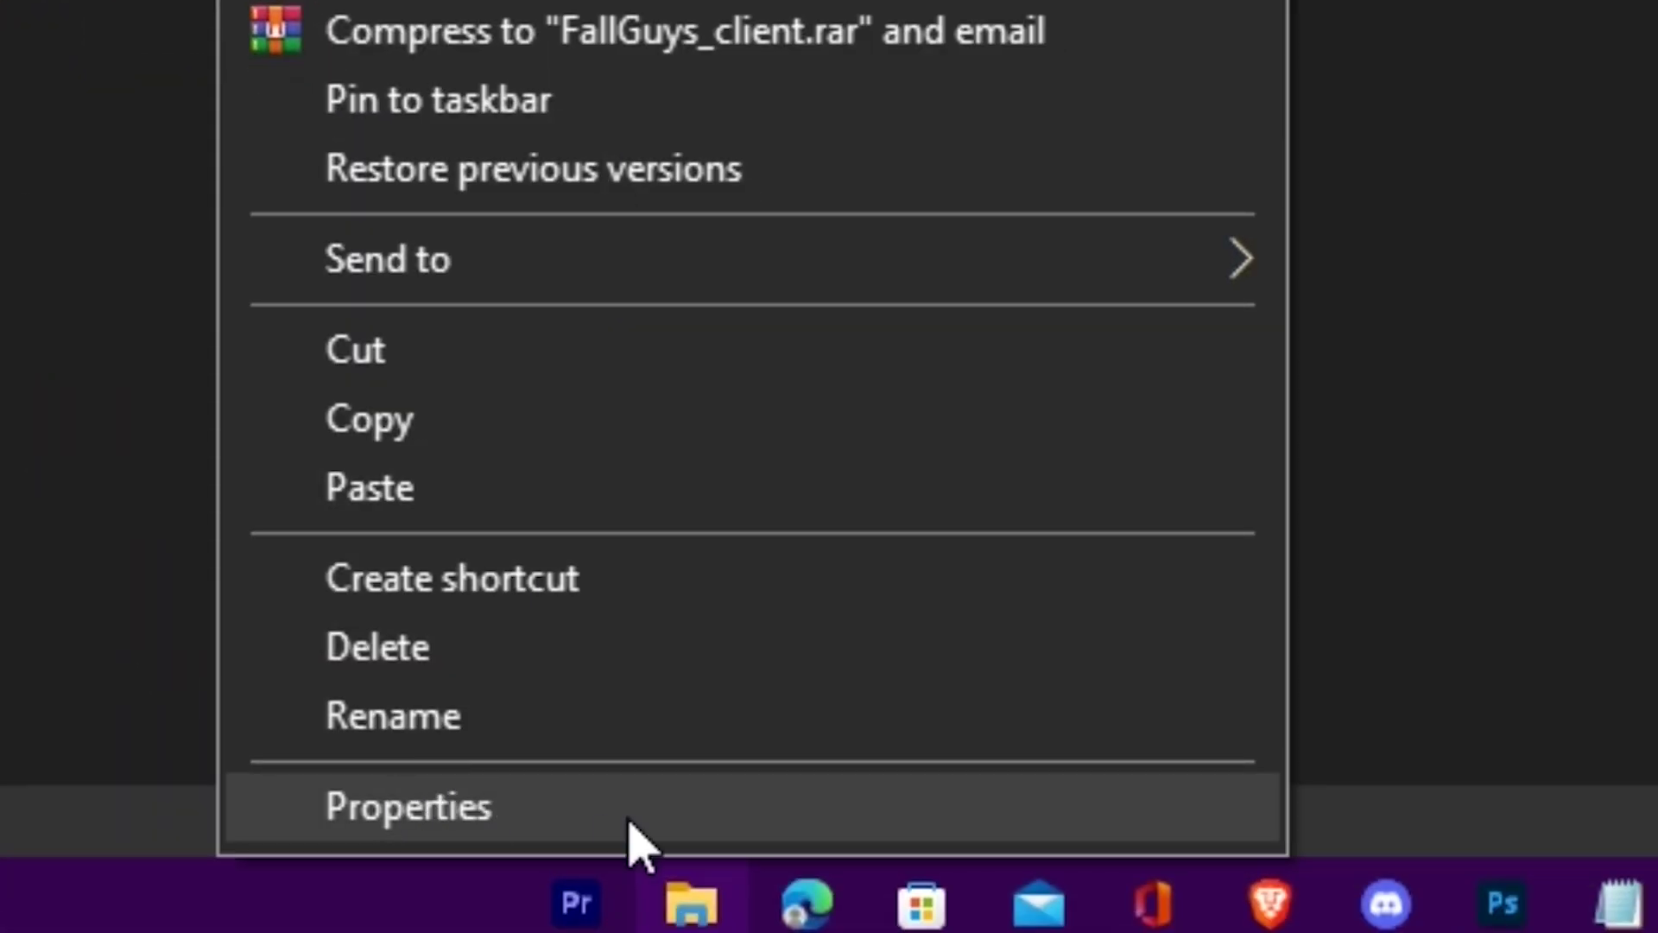
click(679, 820)
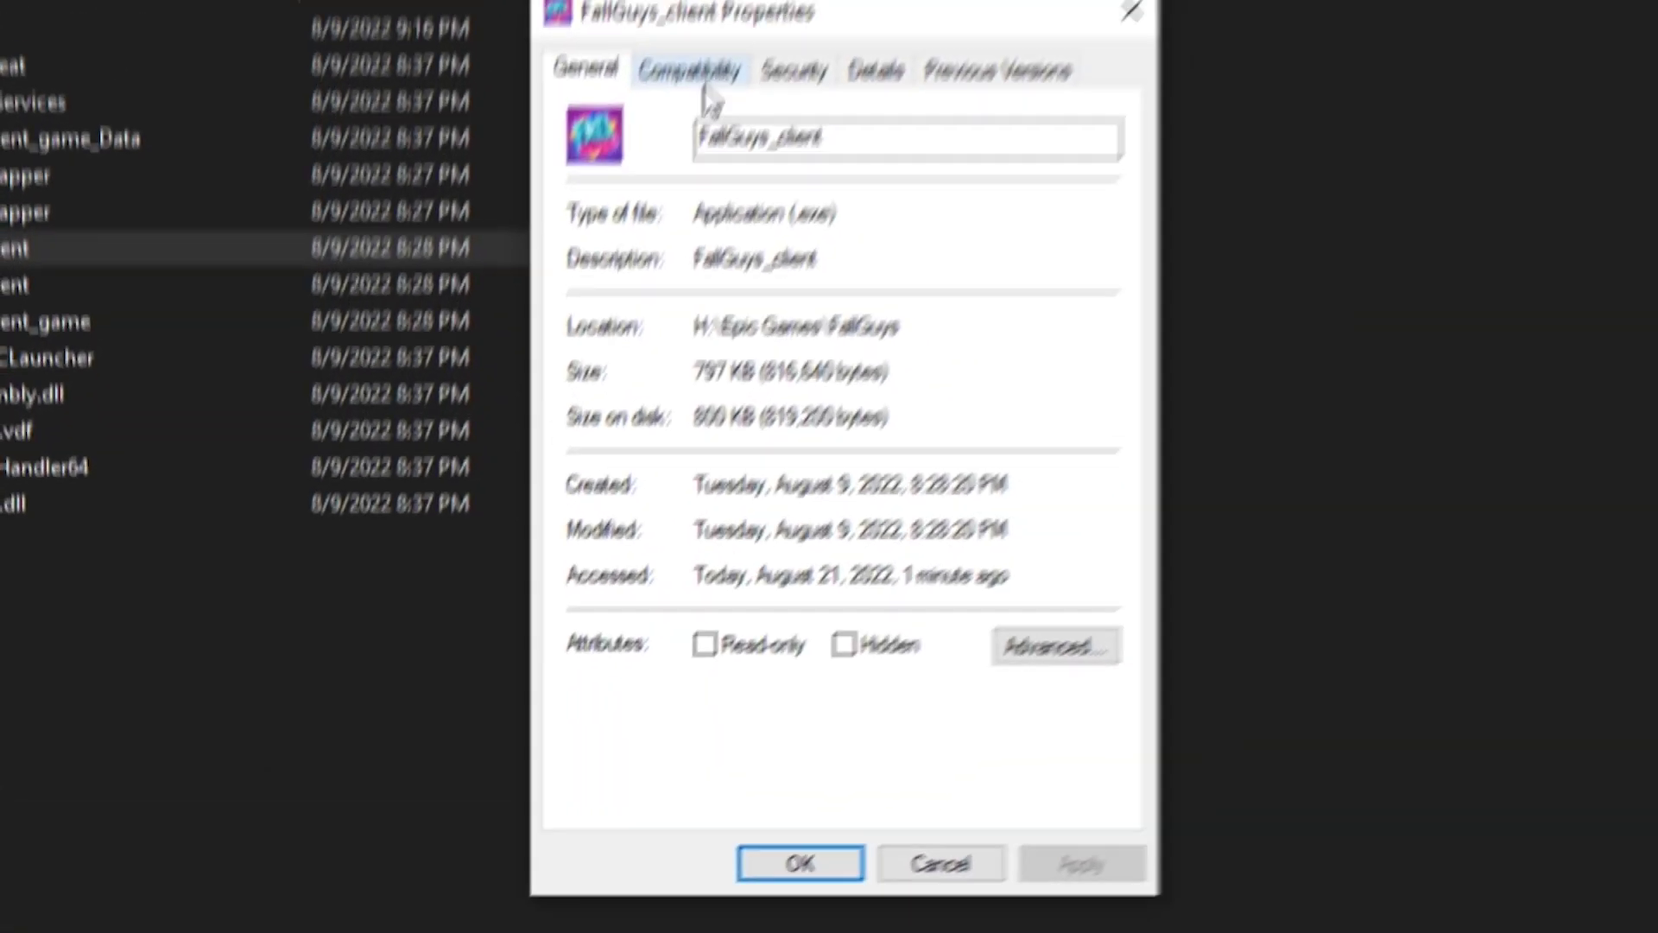
click(691, 74)
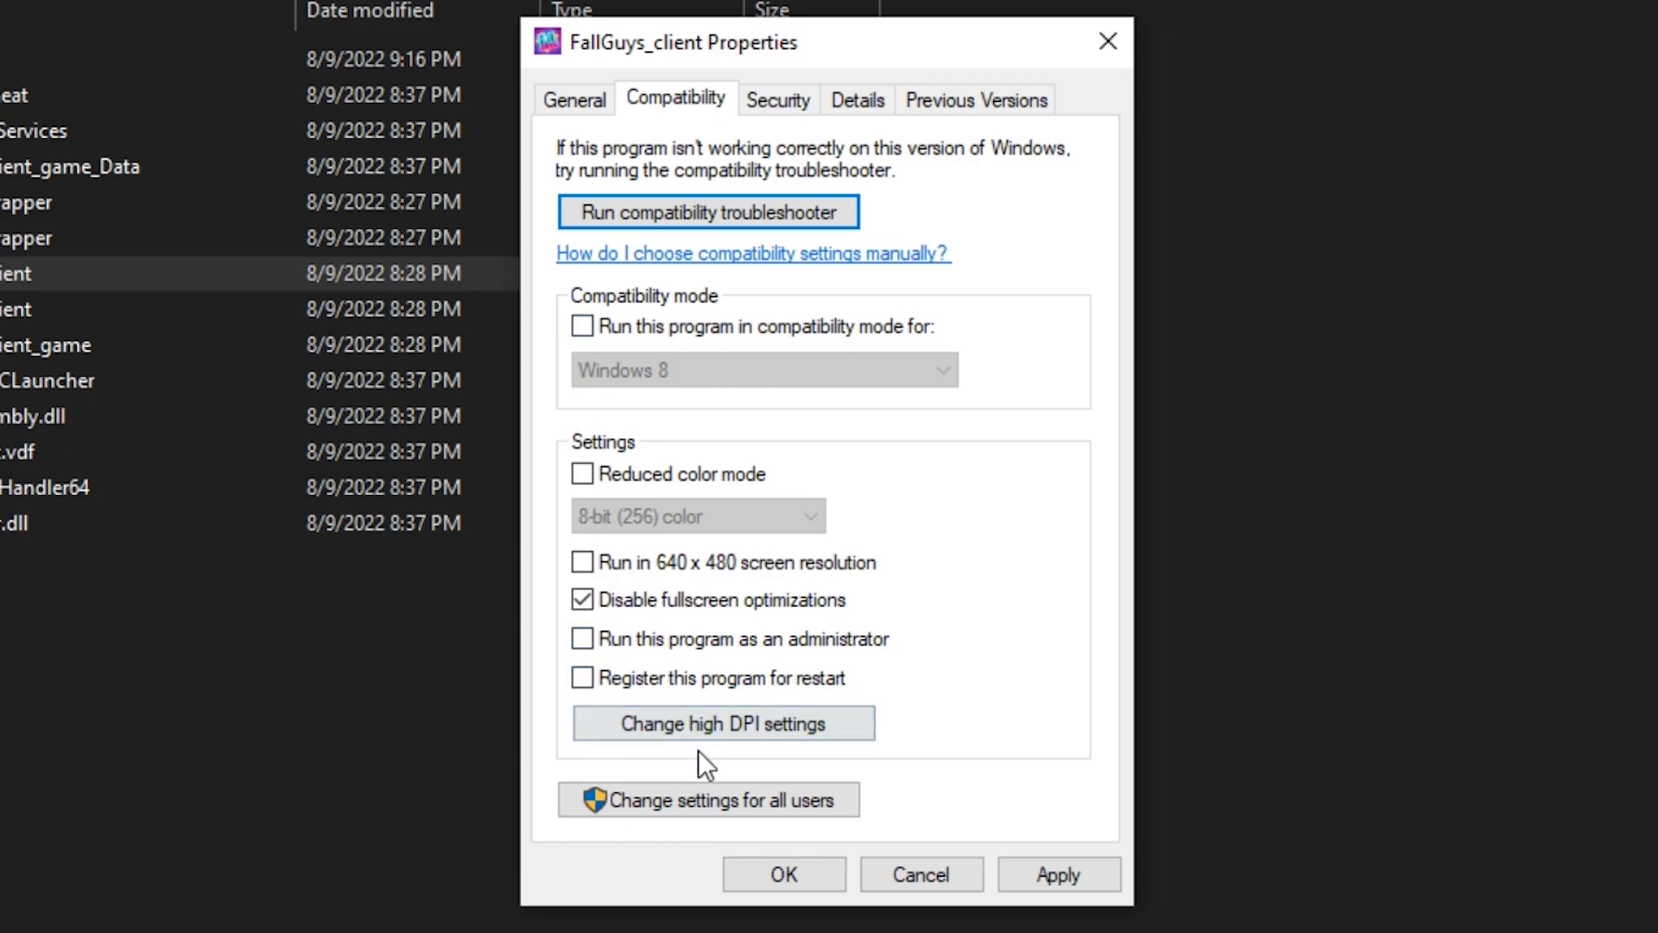
click(705, 727)
click(713, 689)
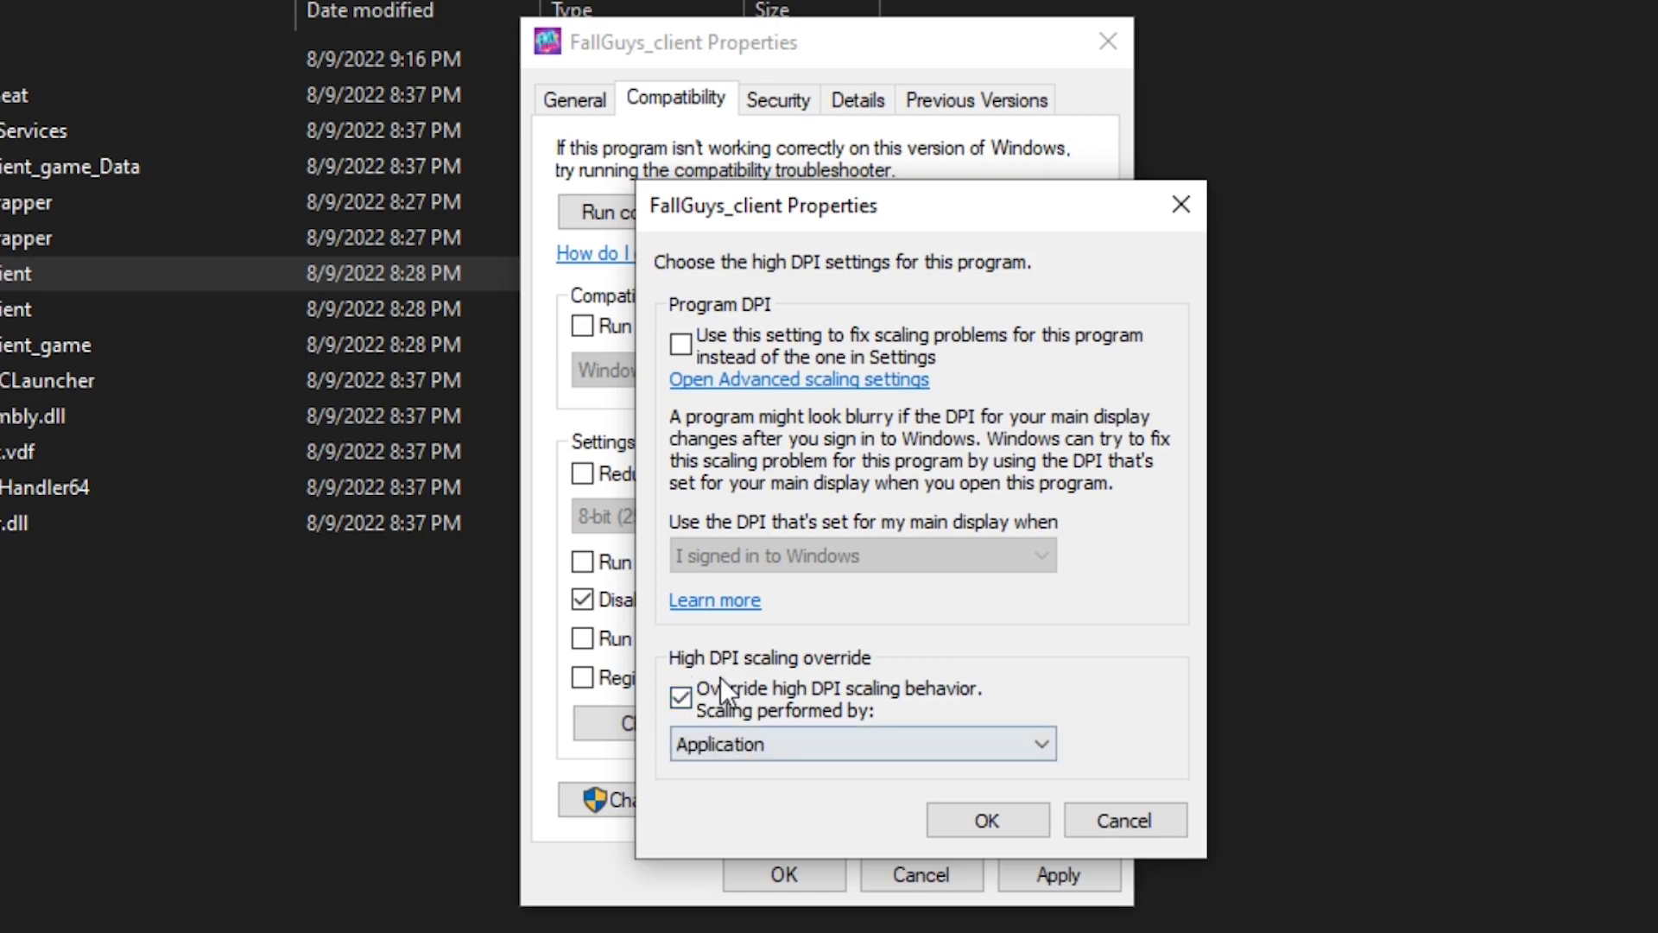
click(988, 820)
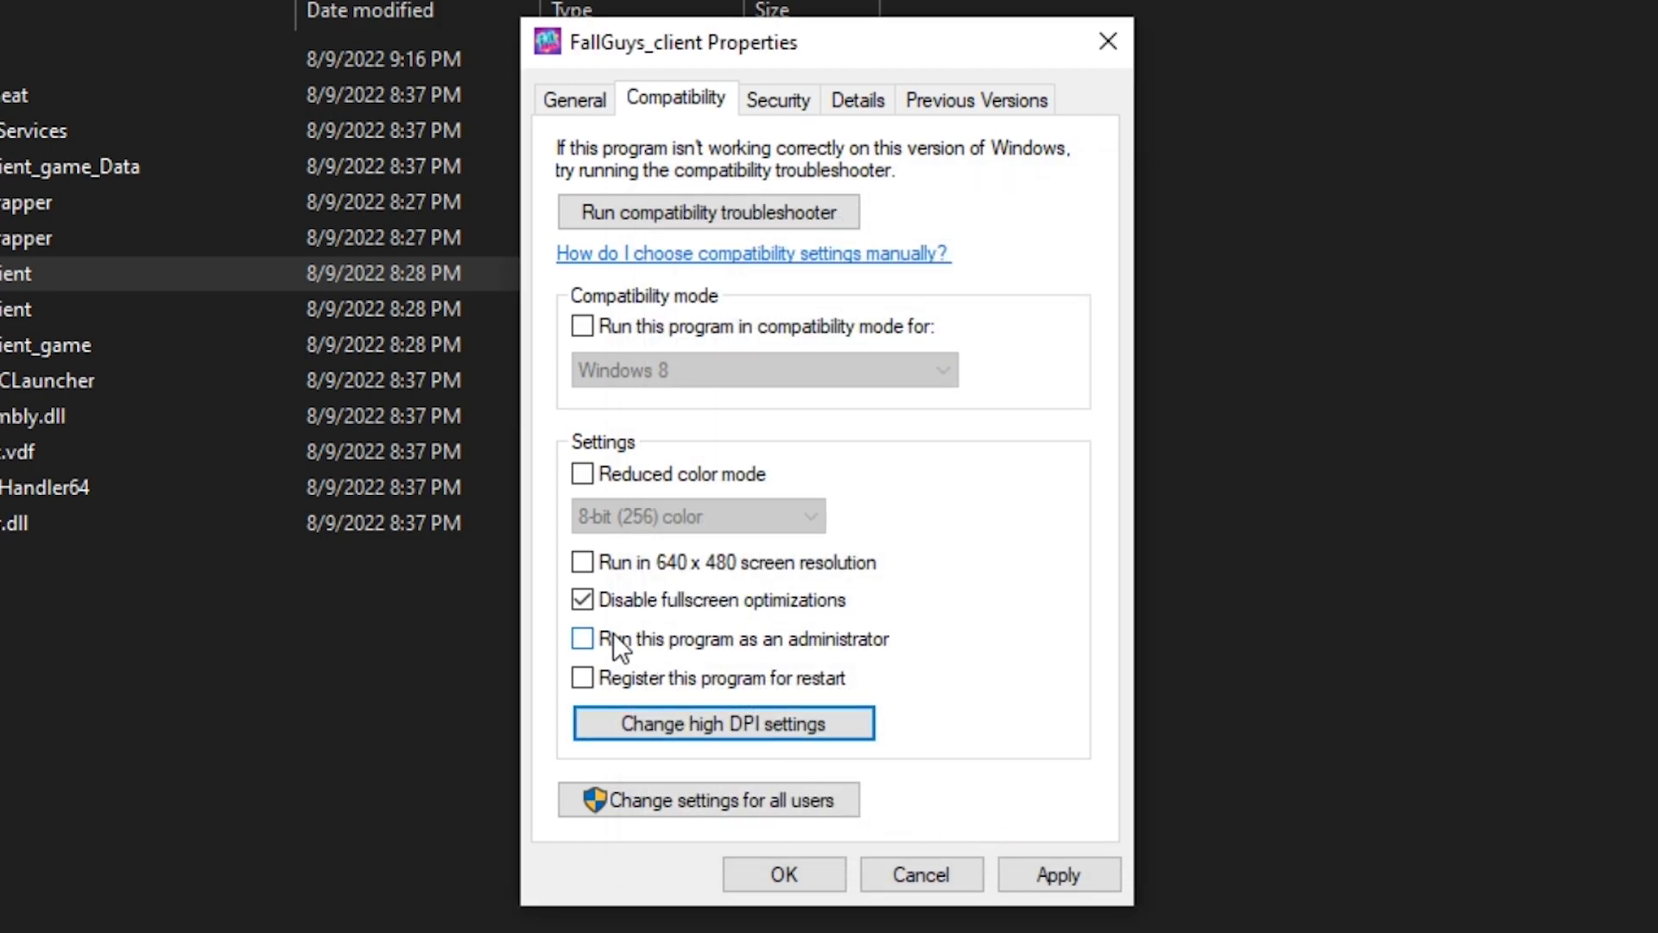
click(1046, 874)
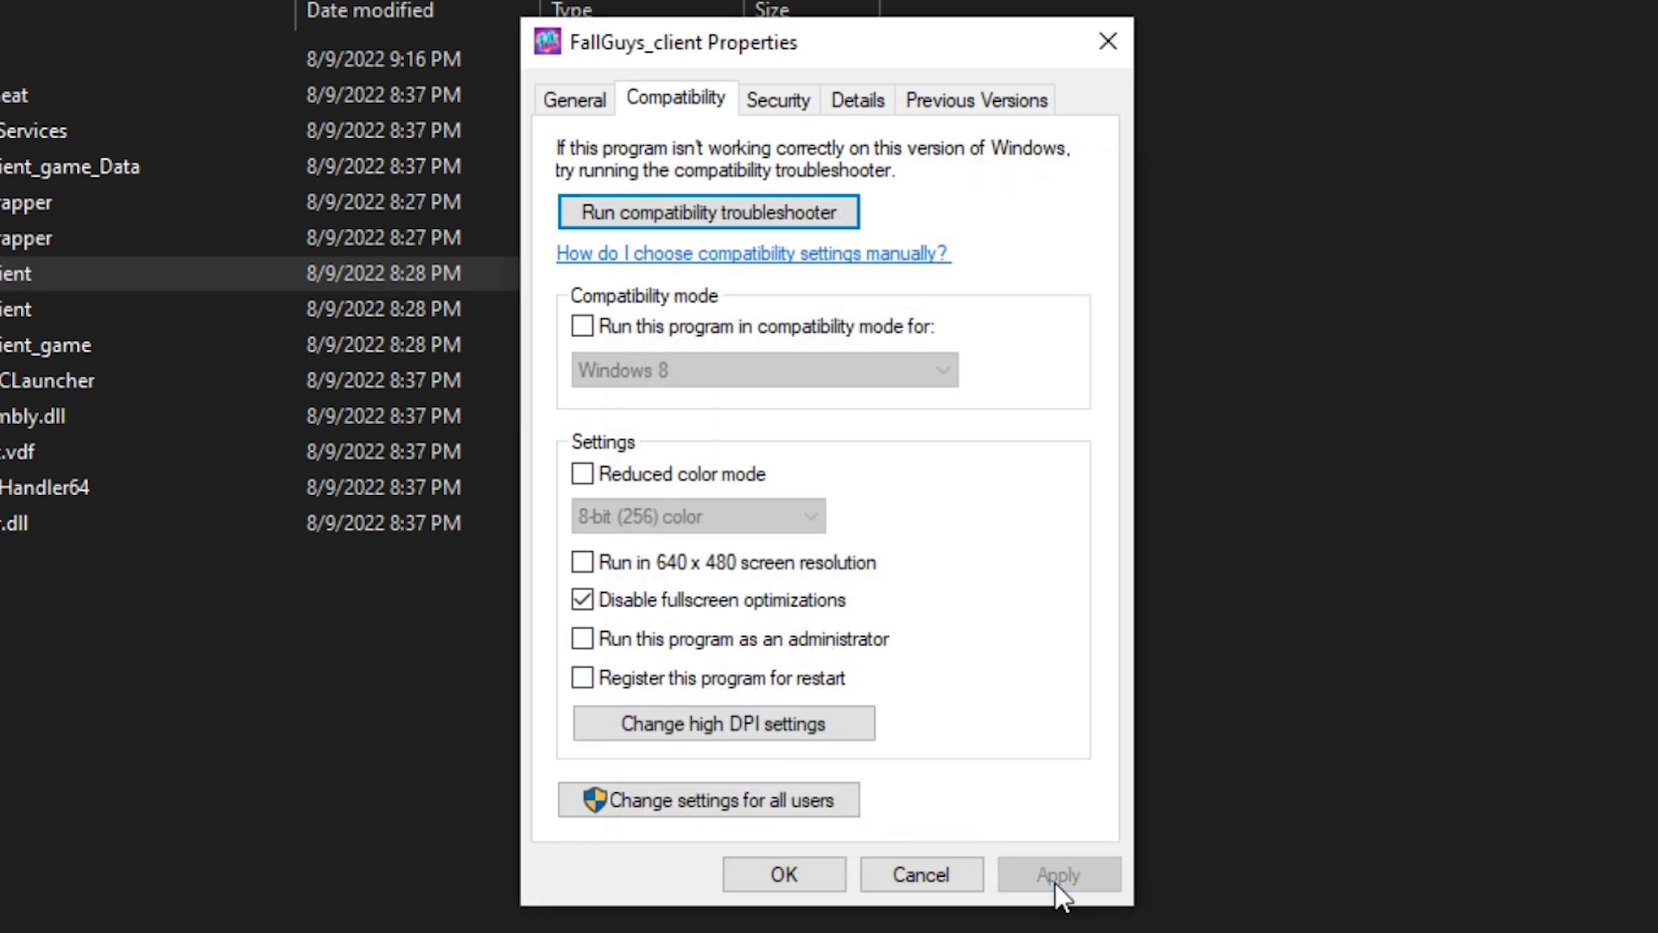
click(800, 872)
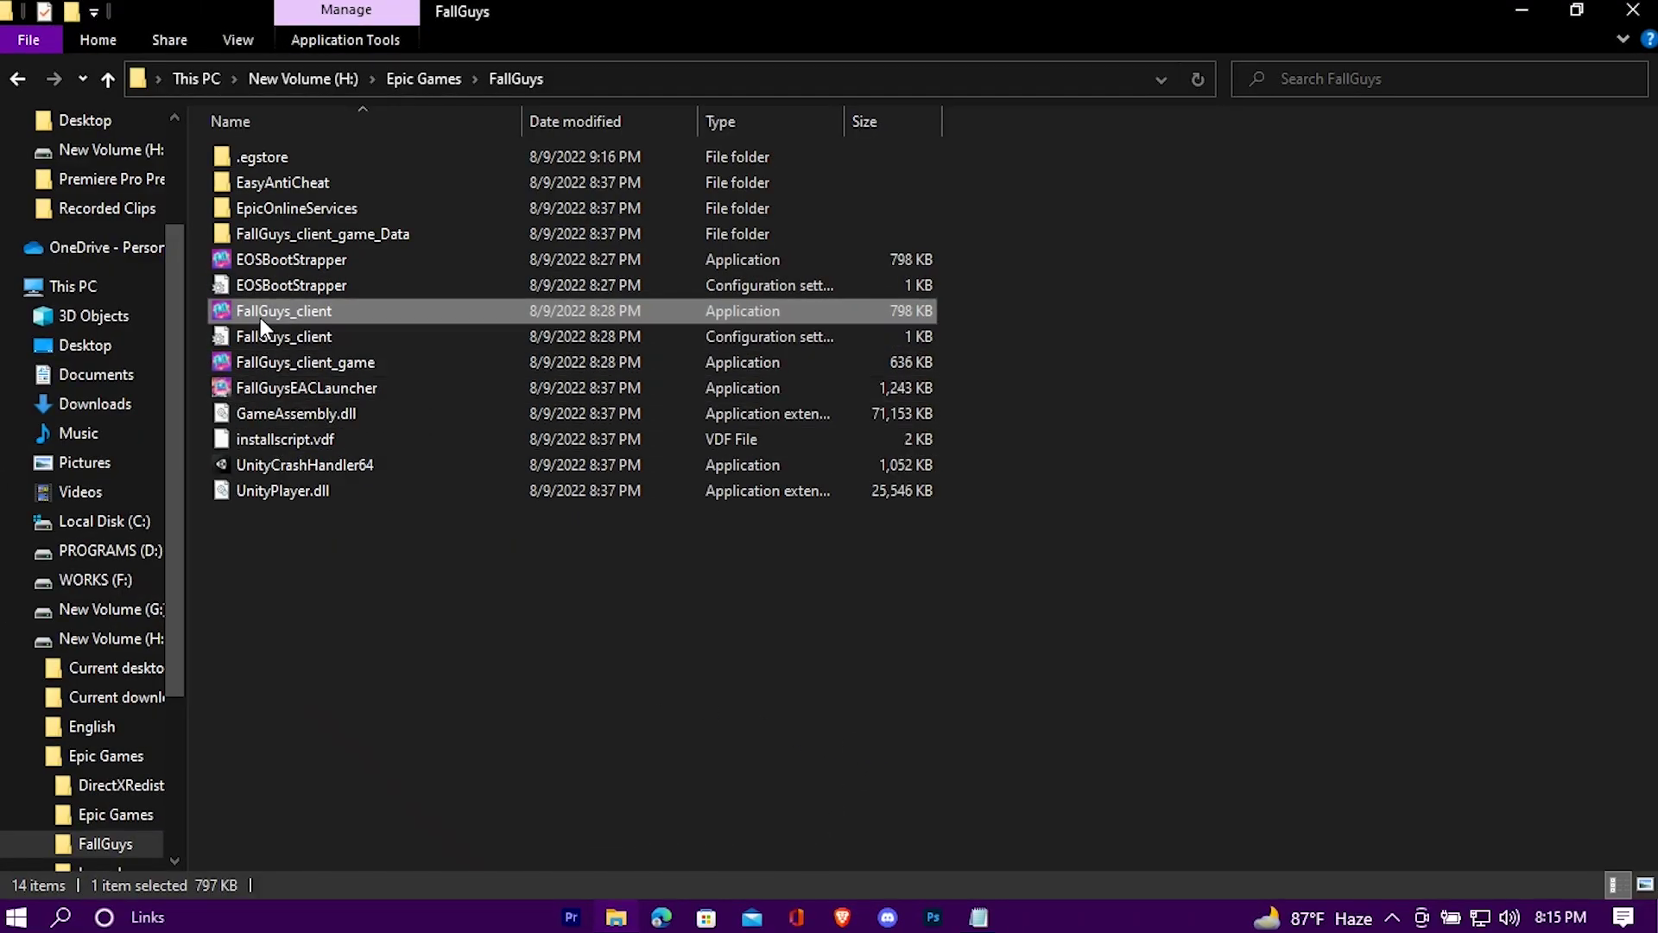
click(262, 357)
Give FallGuys_client_game disabled fullscreen optimizations and a high DPI scaling override, then apply.
right_click(407, 360)
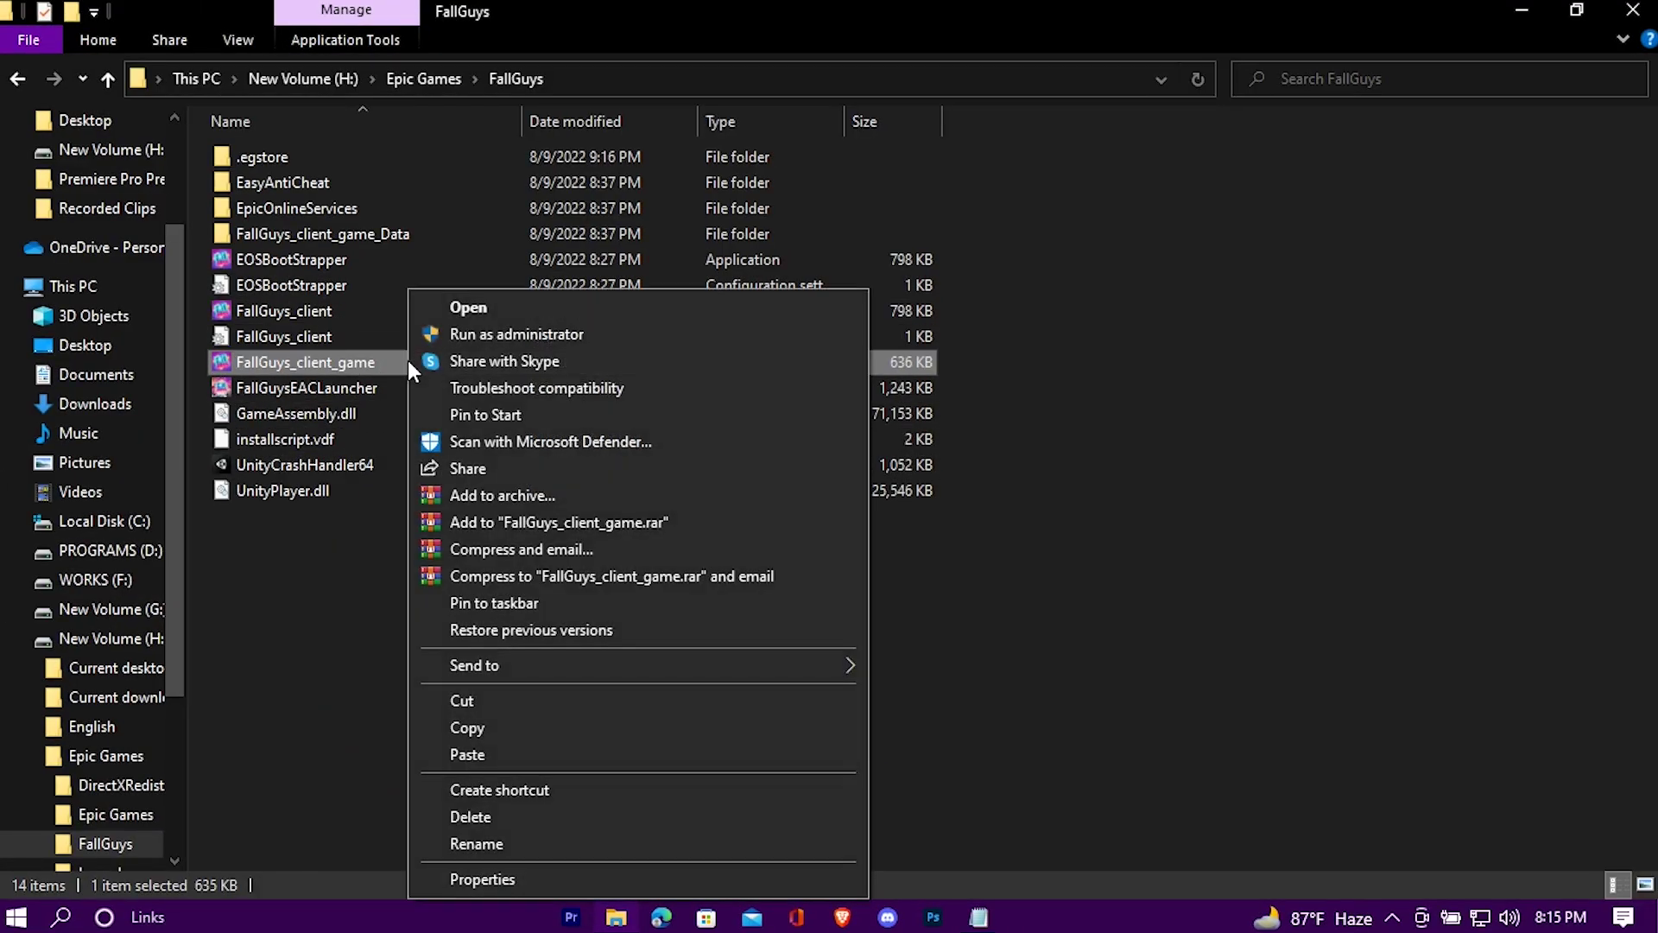
click(598, 888)
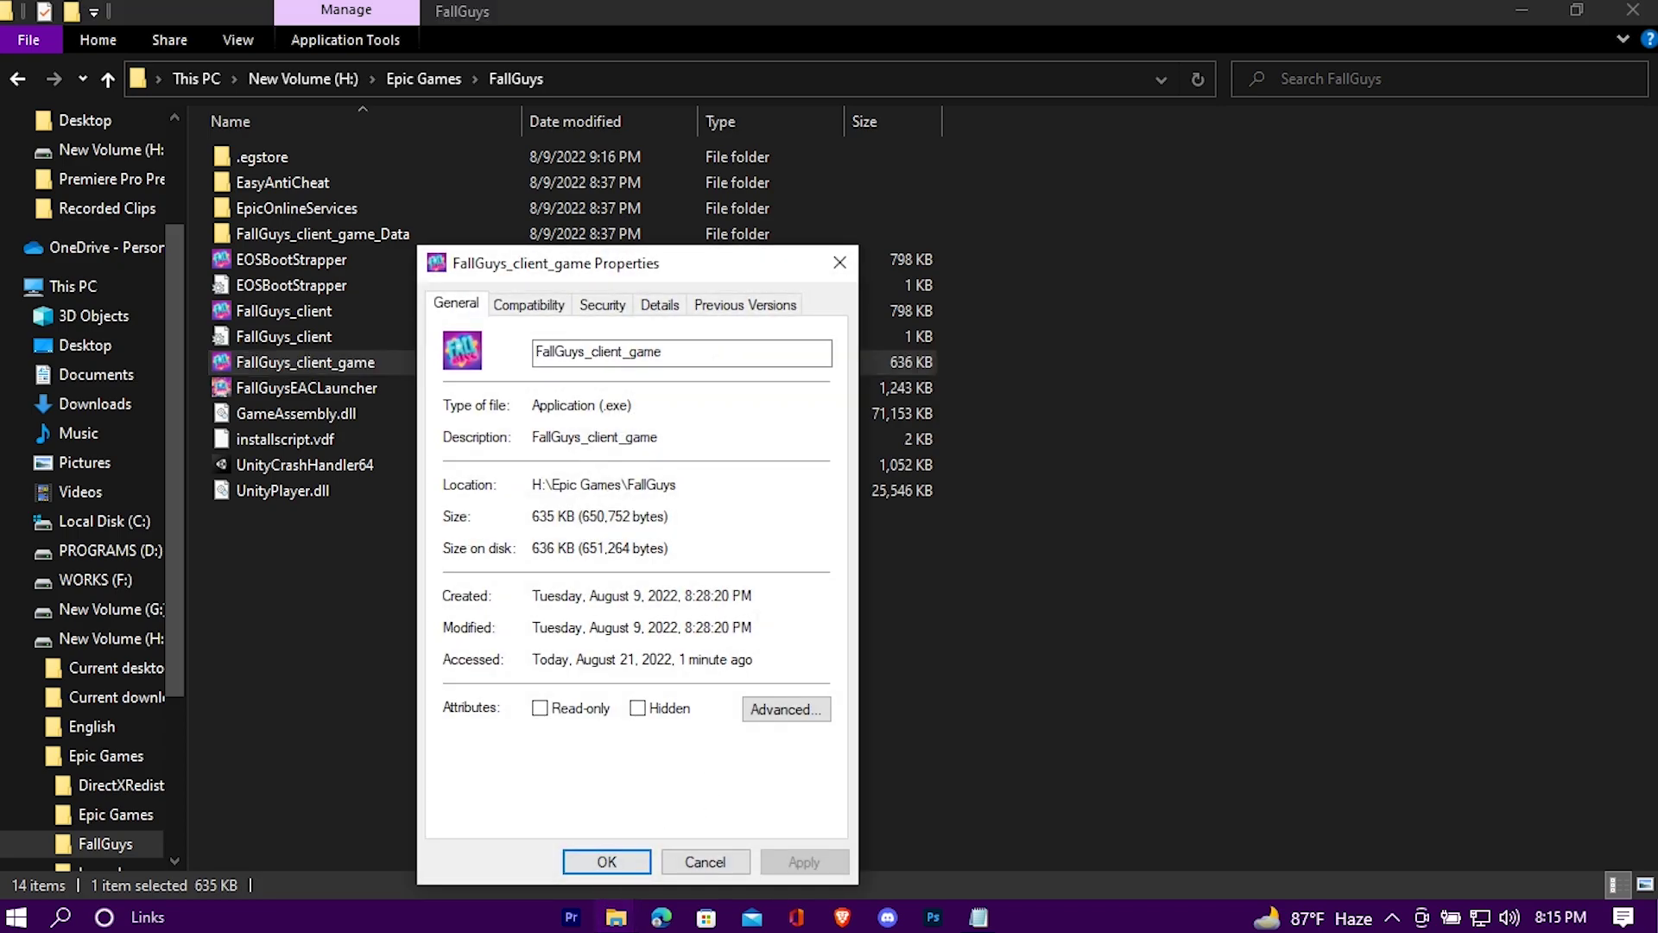
click(653, 204)
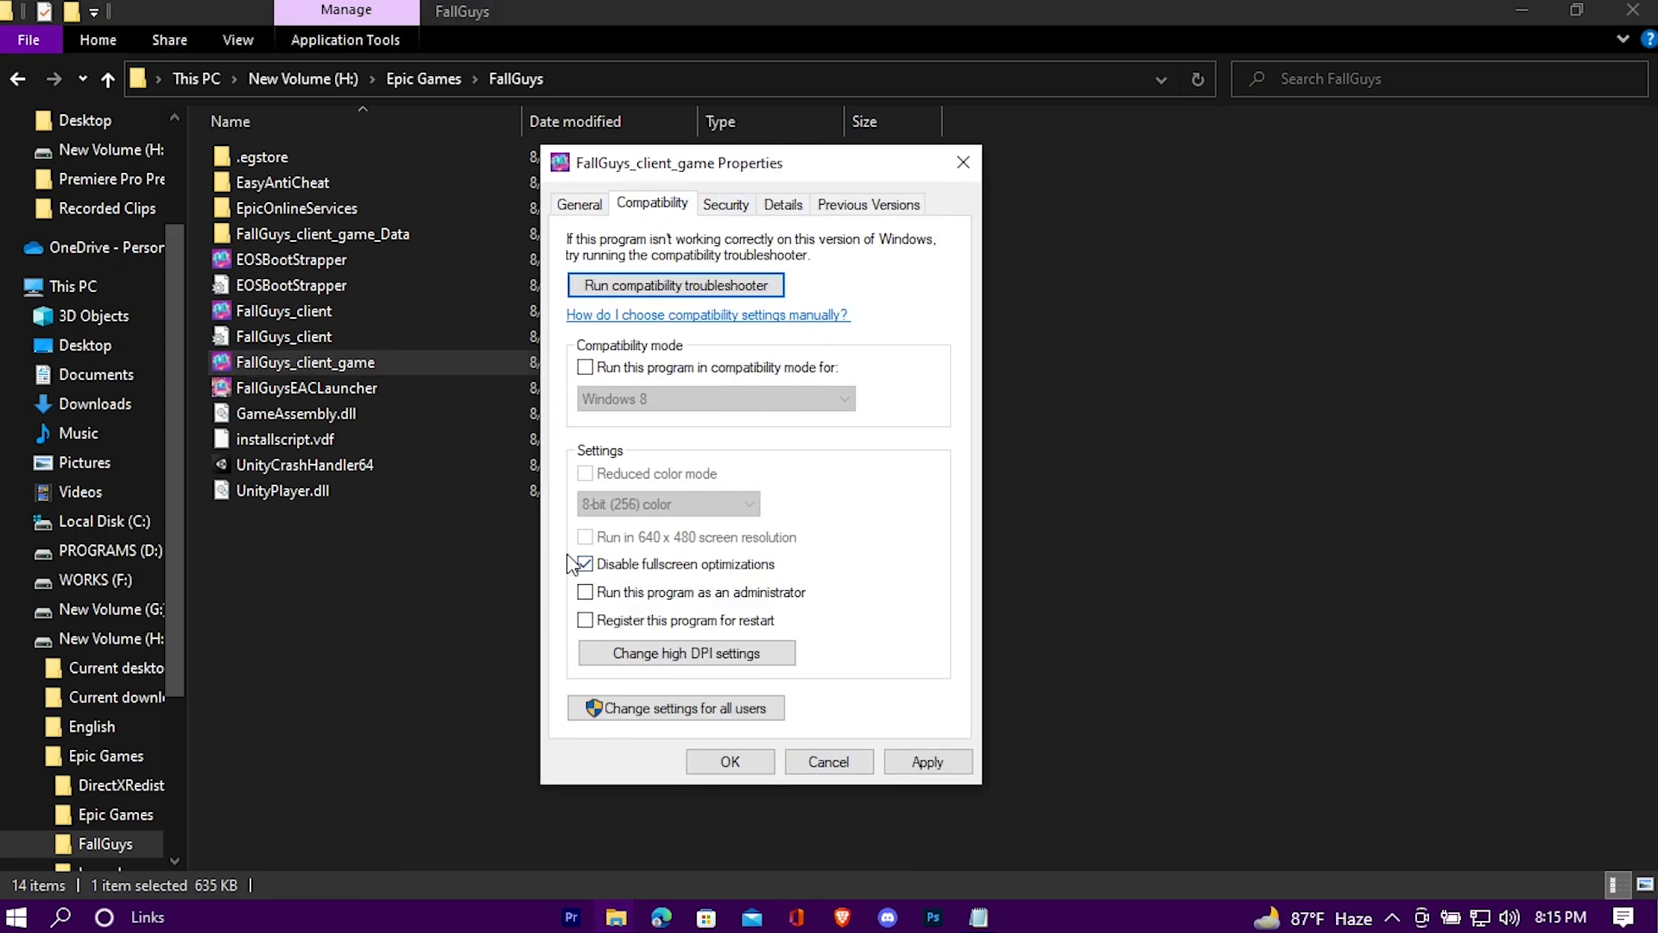
click(627, 649)
click(656, 635)
click(870, 723)
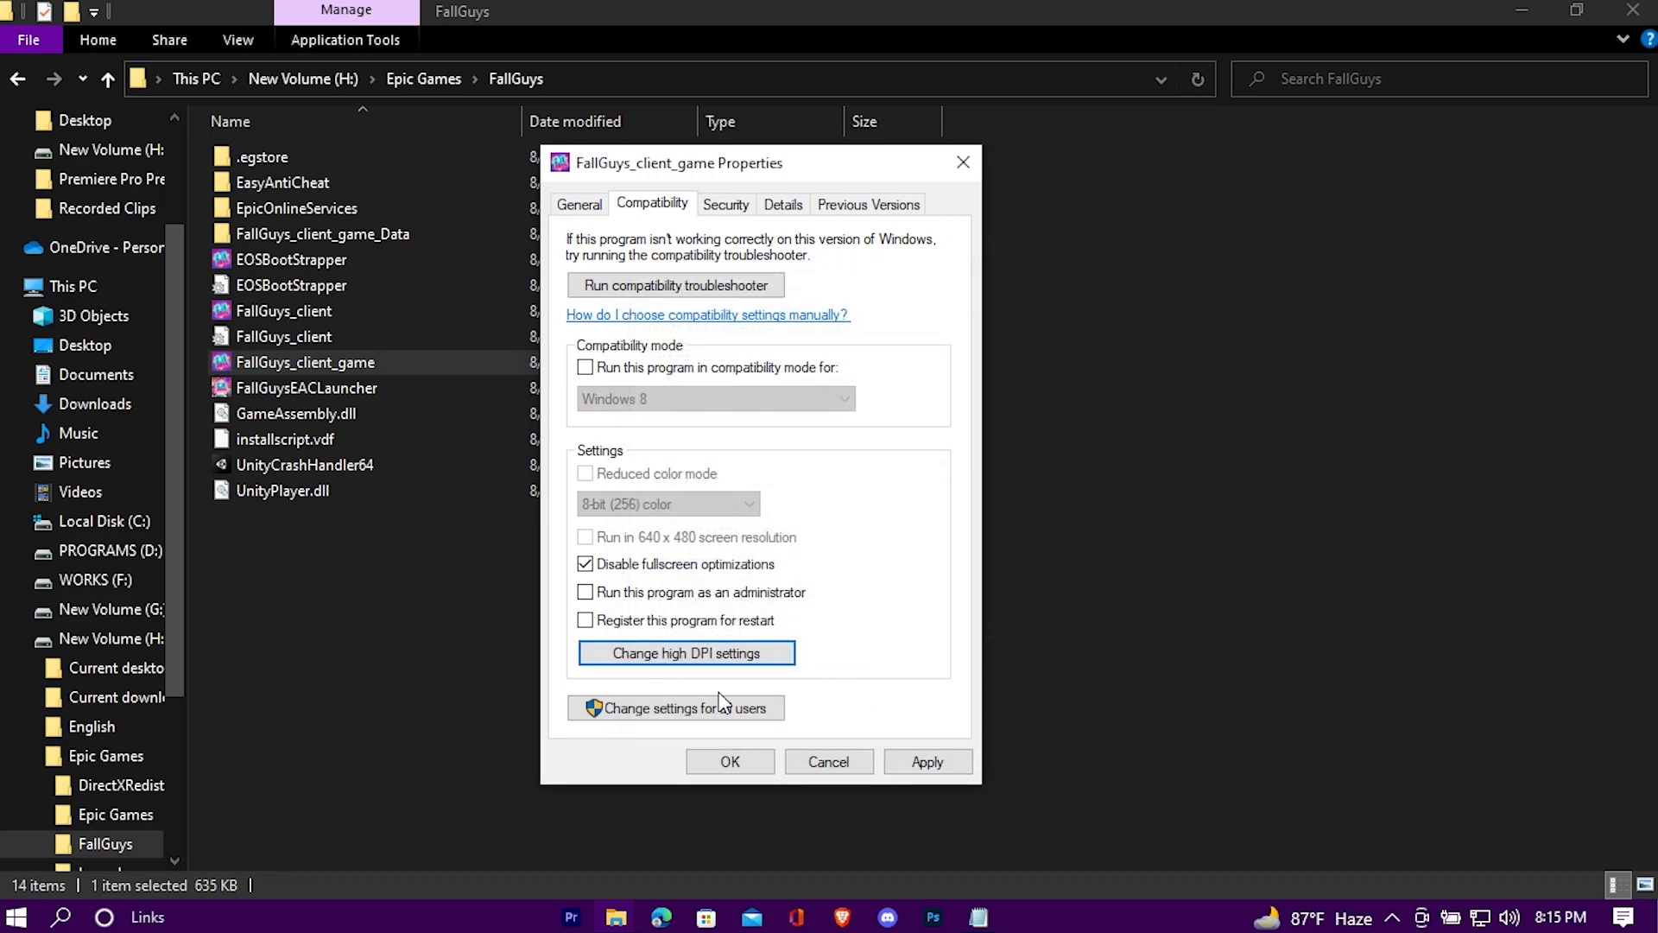
click(949, 768)
click(738, 753)
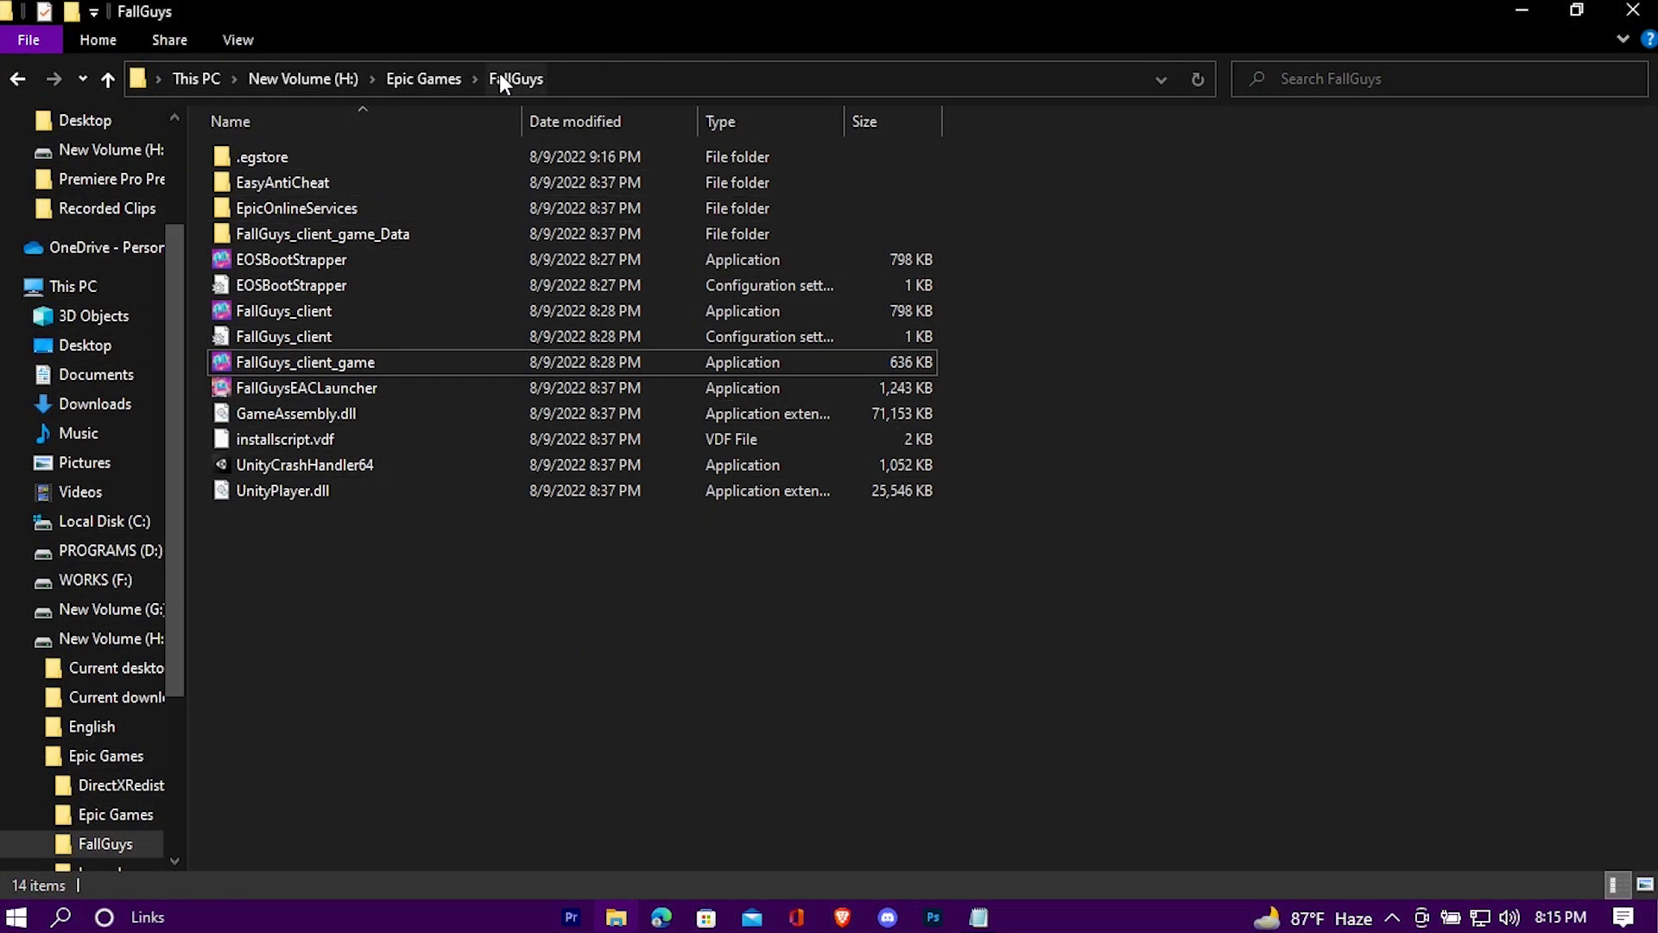
Copy the folder path H:\Epic Games\FallGuys from the address bar.
click(646, 76)
right_click(659, 190)
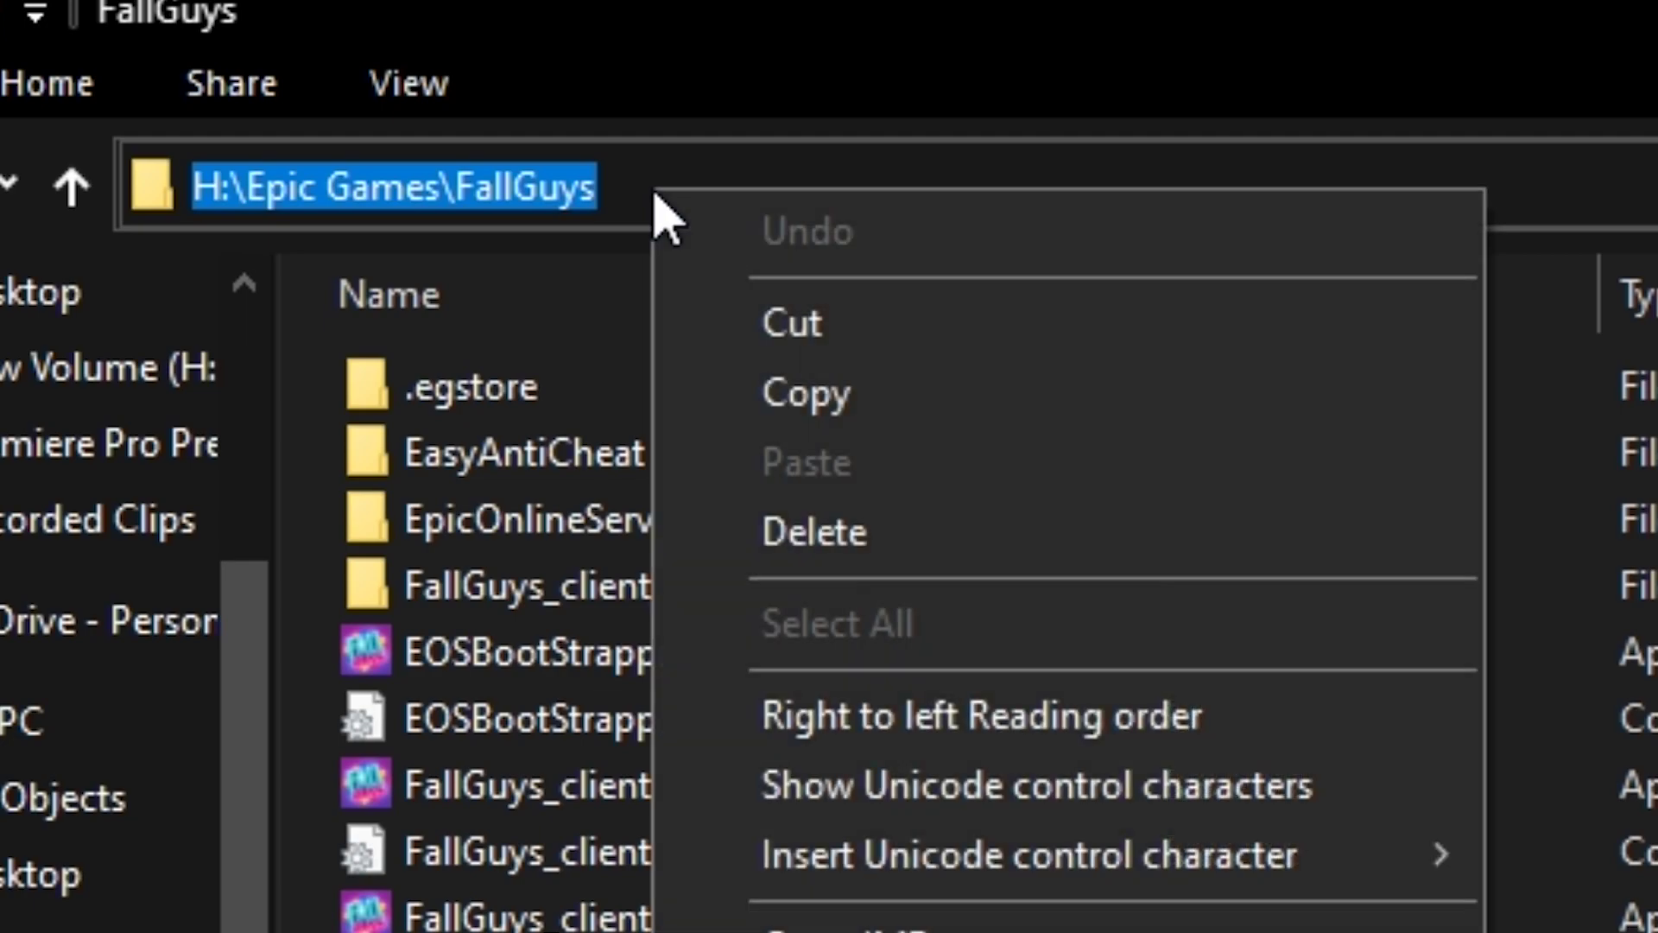
click(1167, 421)
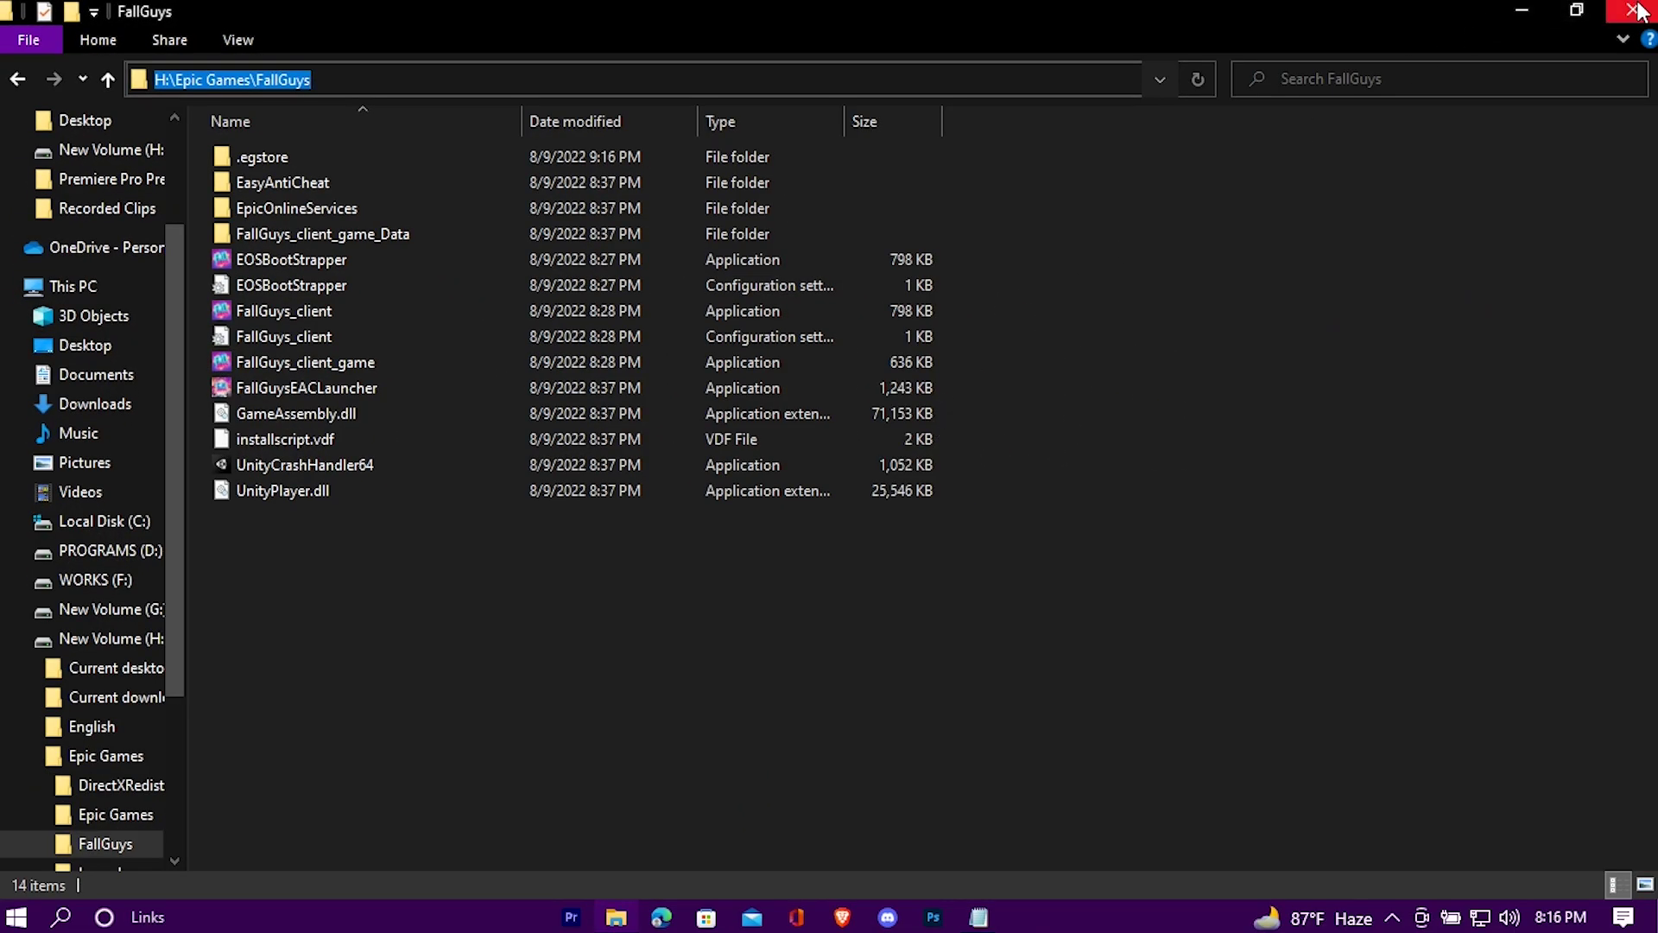
Close File Explorer and search the Start menu for 'graphics'.
click(1635, 10)
key(super)
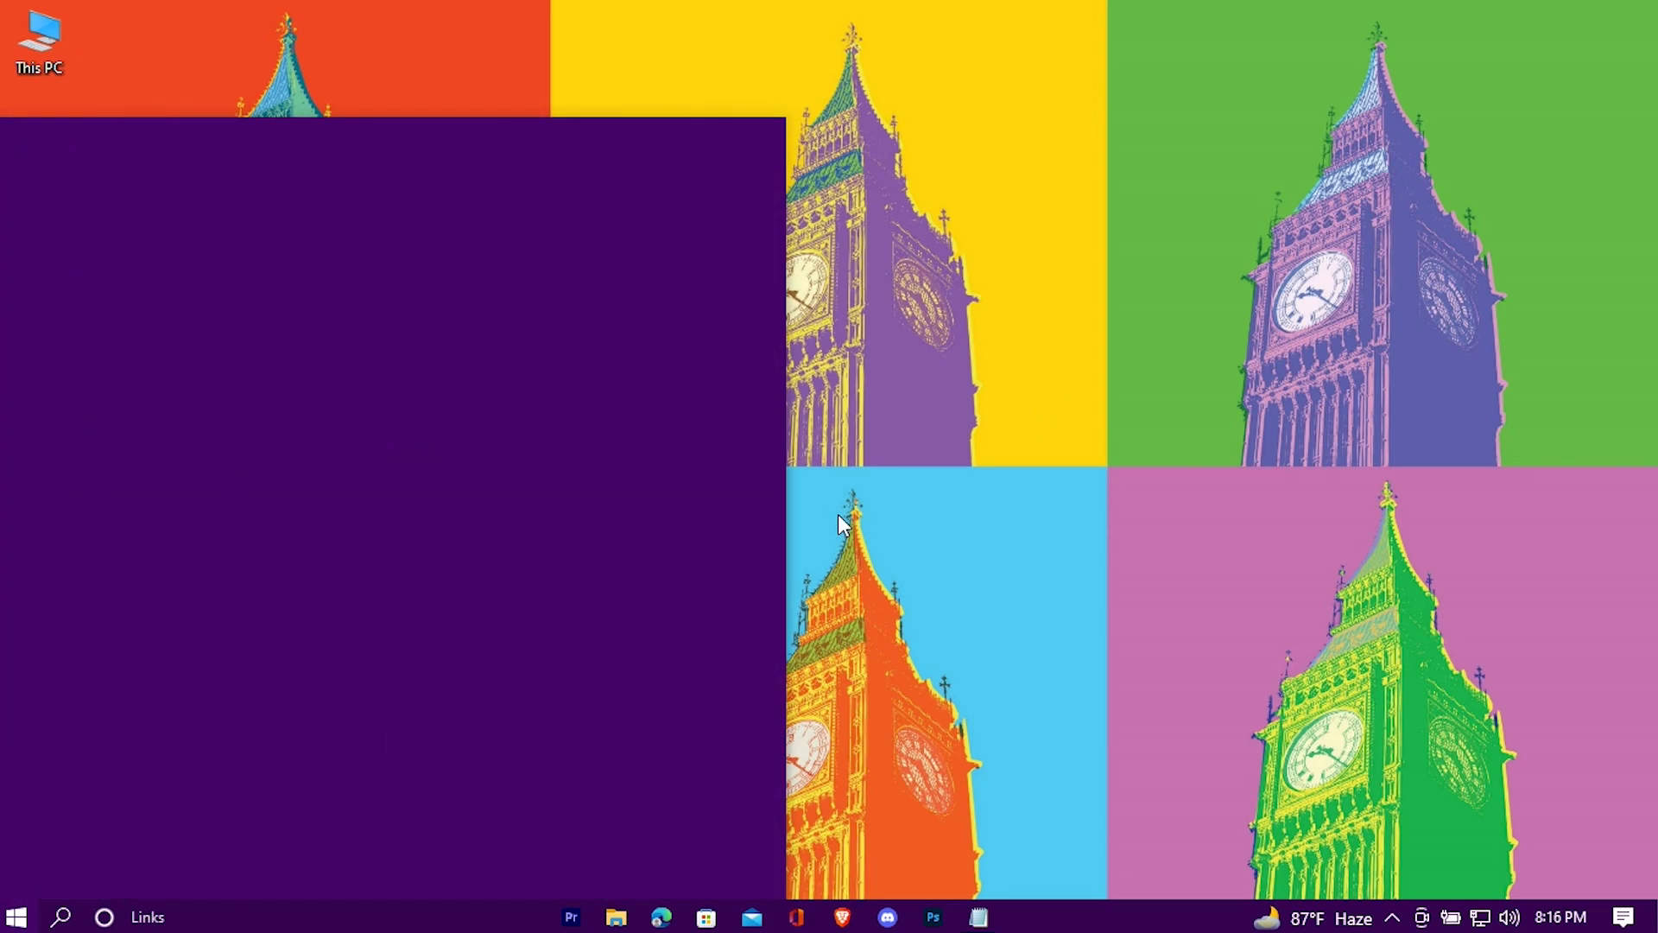
text(graphics)
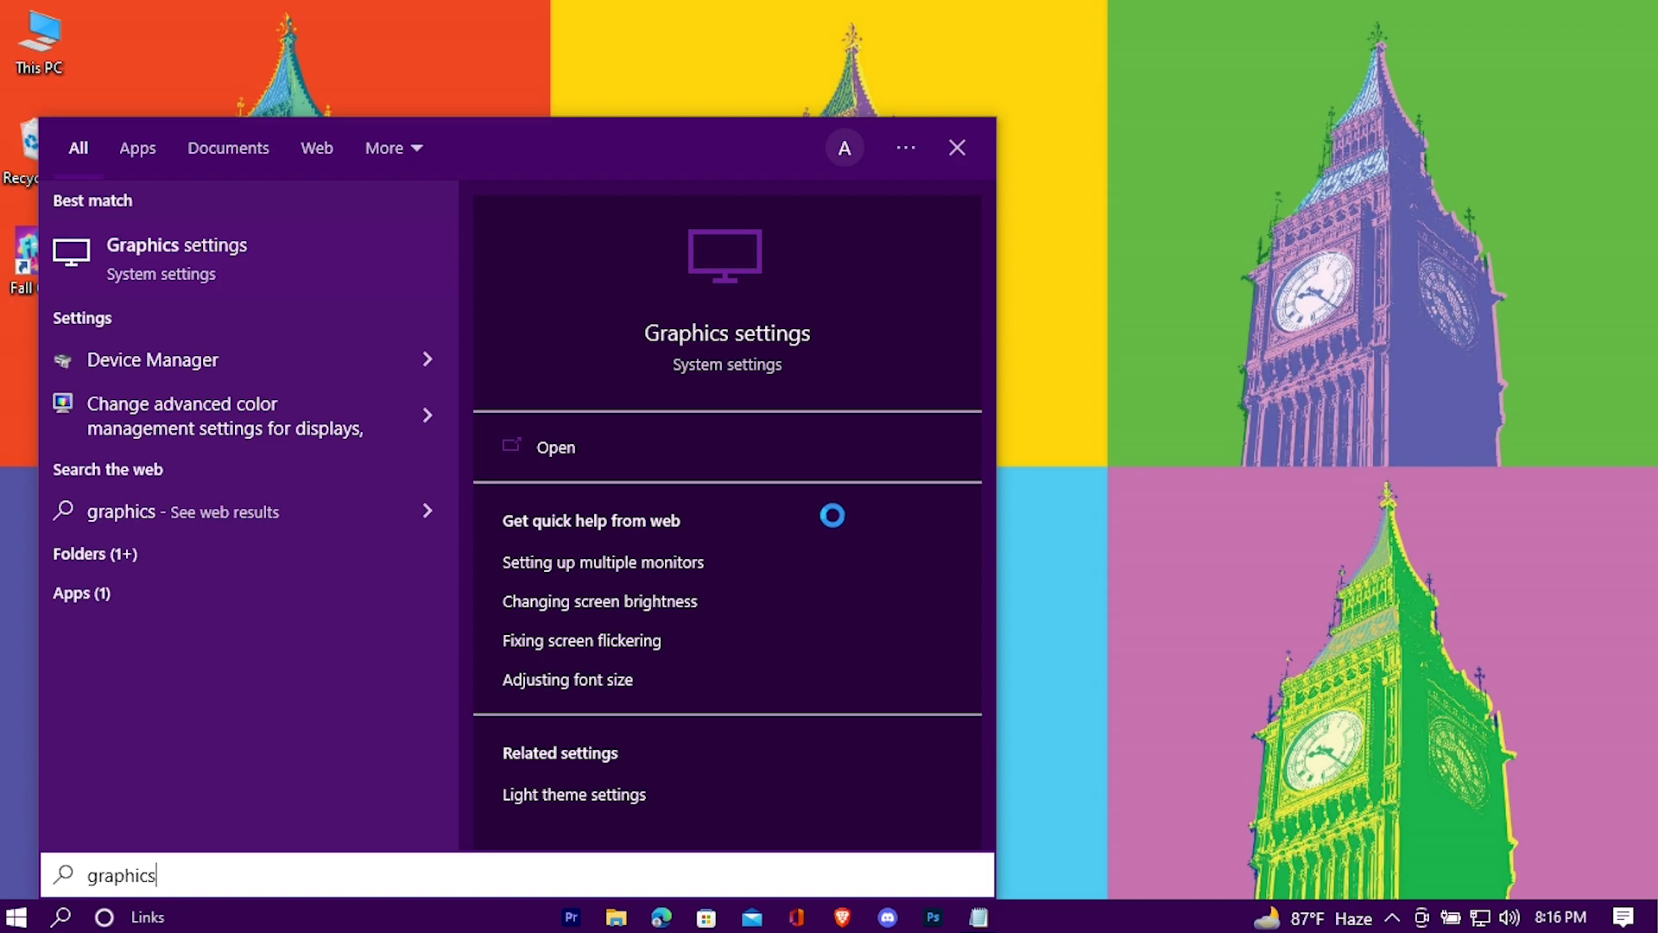
In Graphics settings, browse for an app and paste the FallGuys folder path.
click(678, 448)
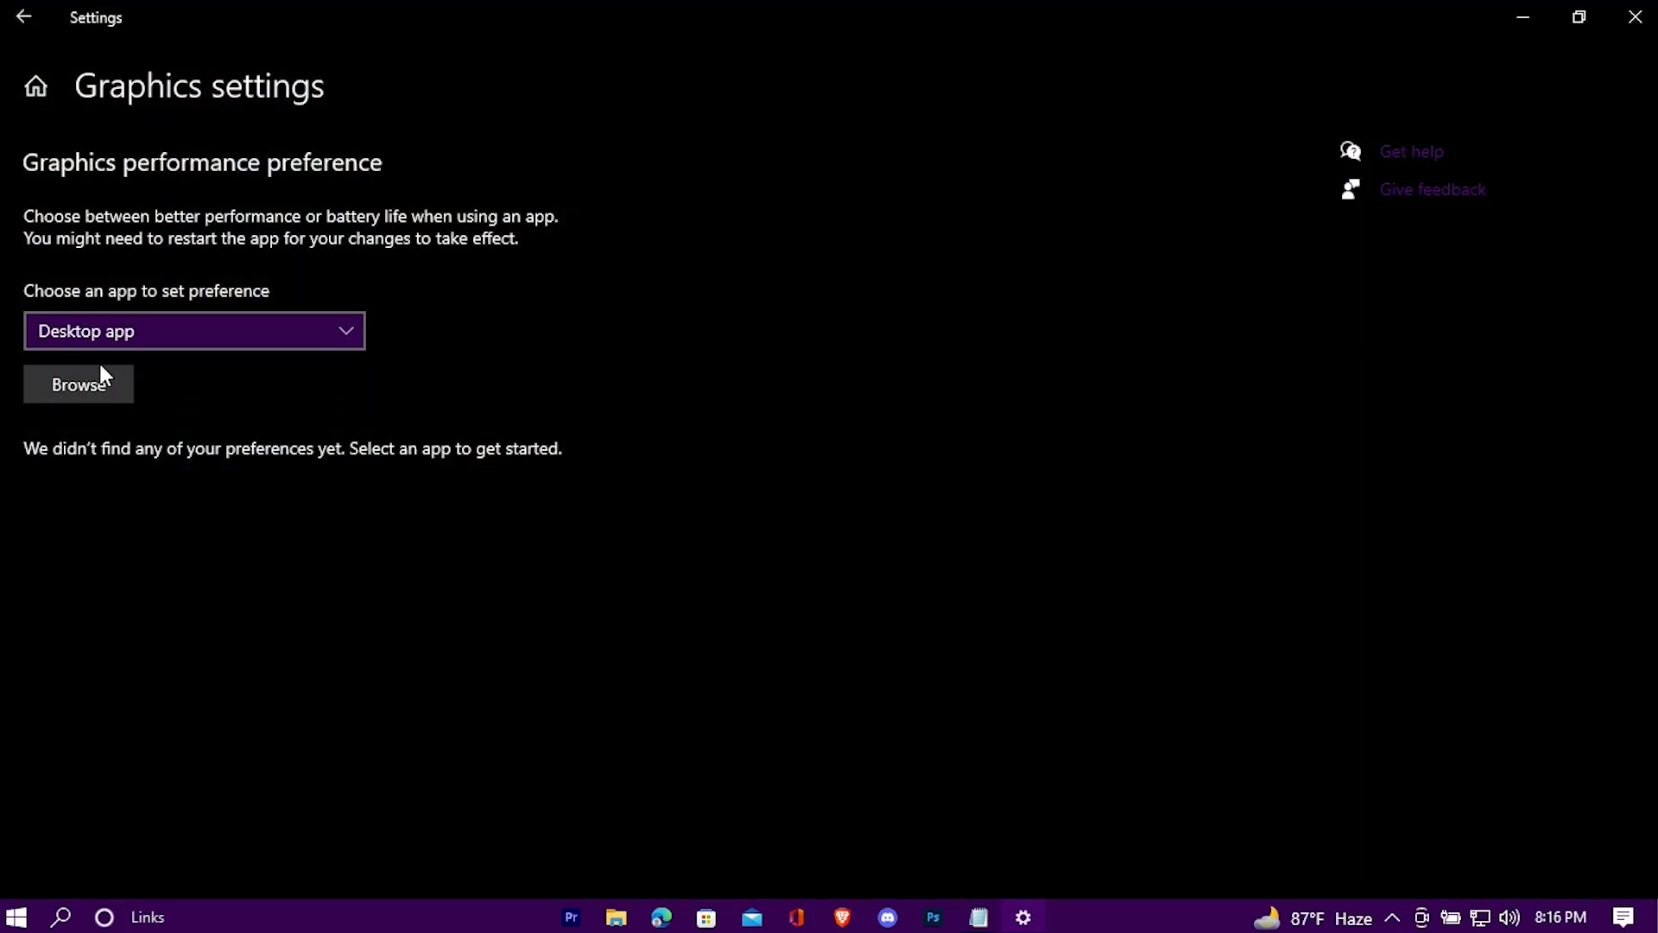
click(65, 383)
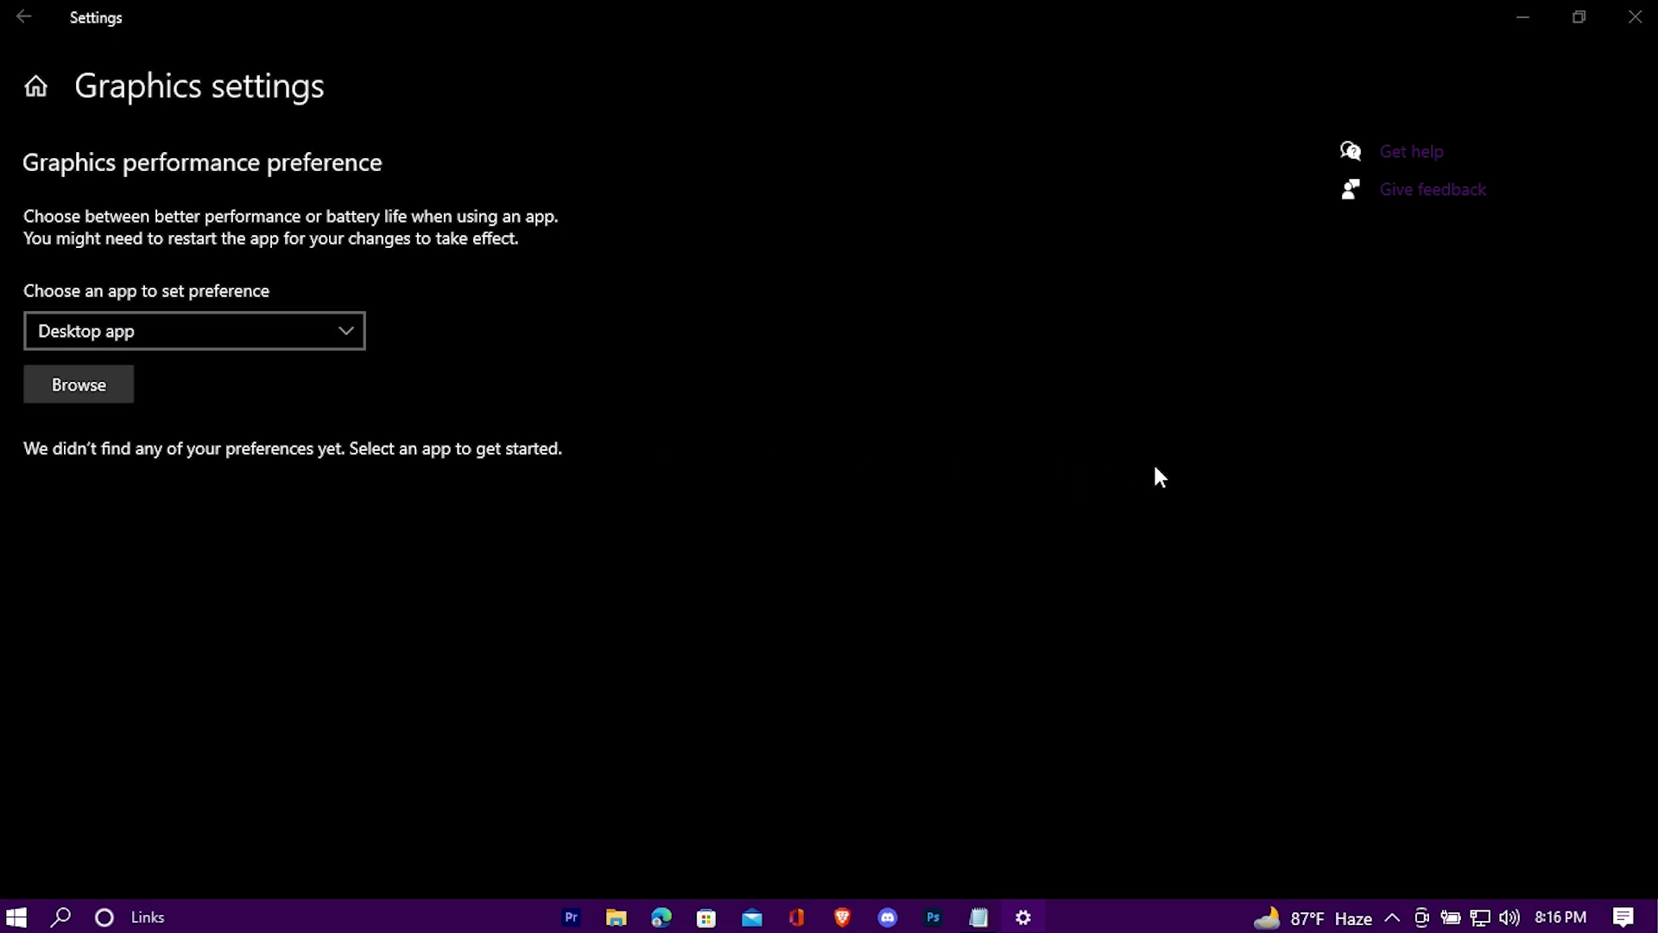
click(350, 57)
right_click(318, 58)
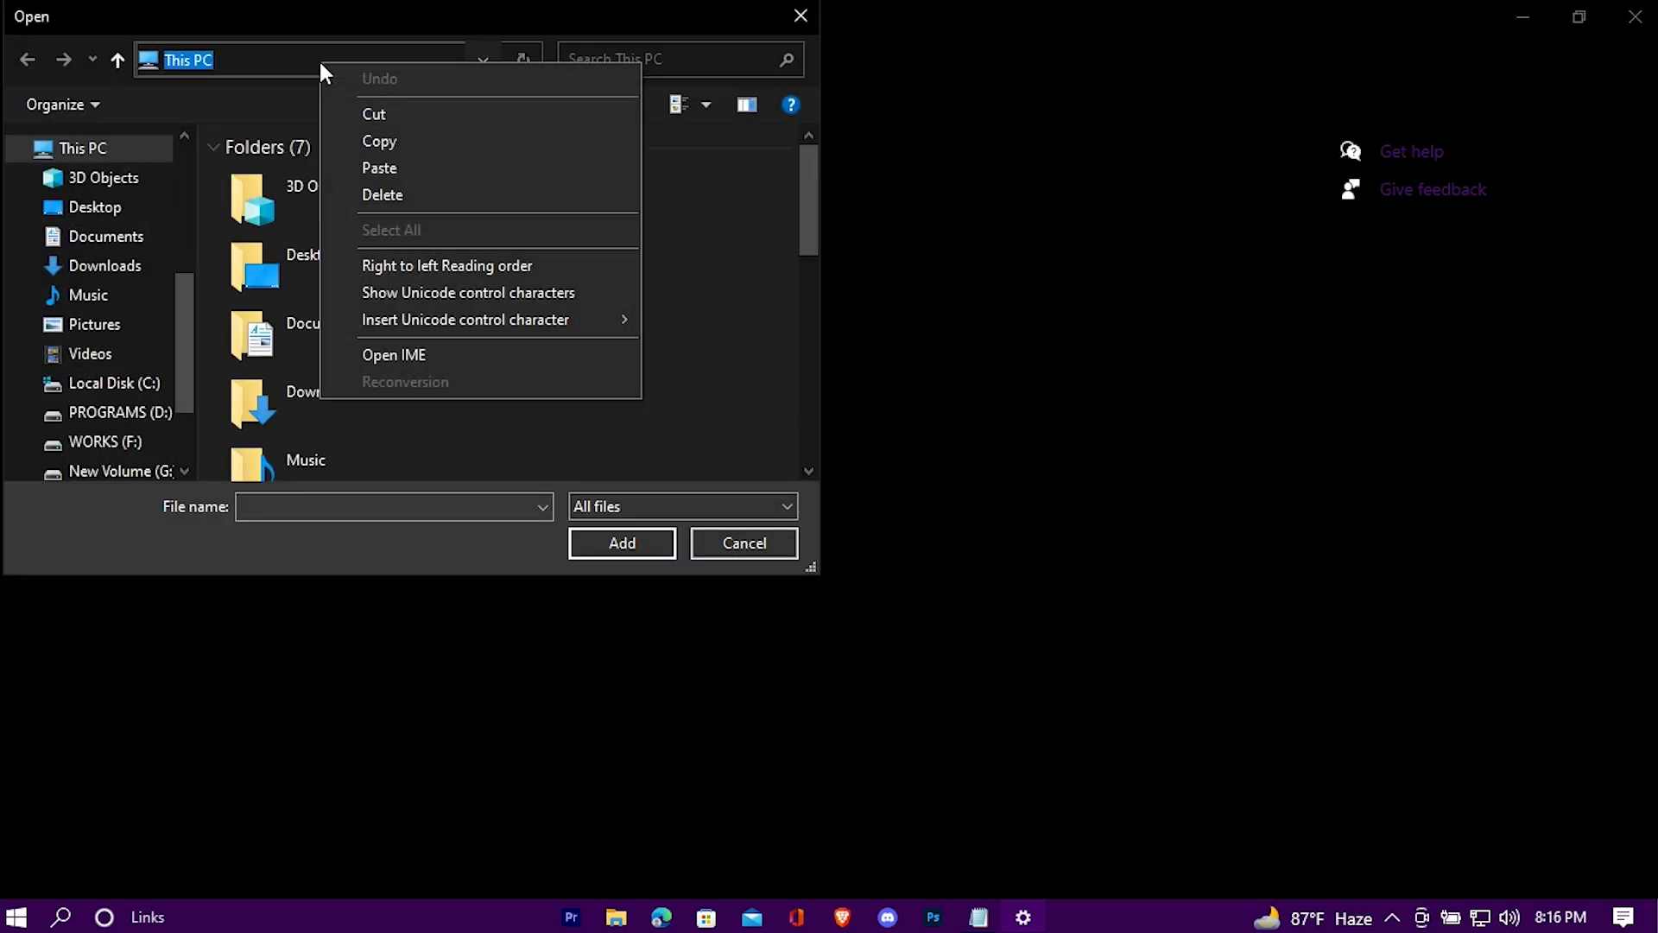
click(467, 168)
key(Return)
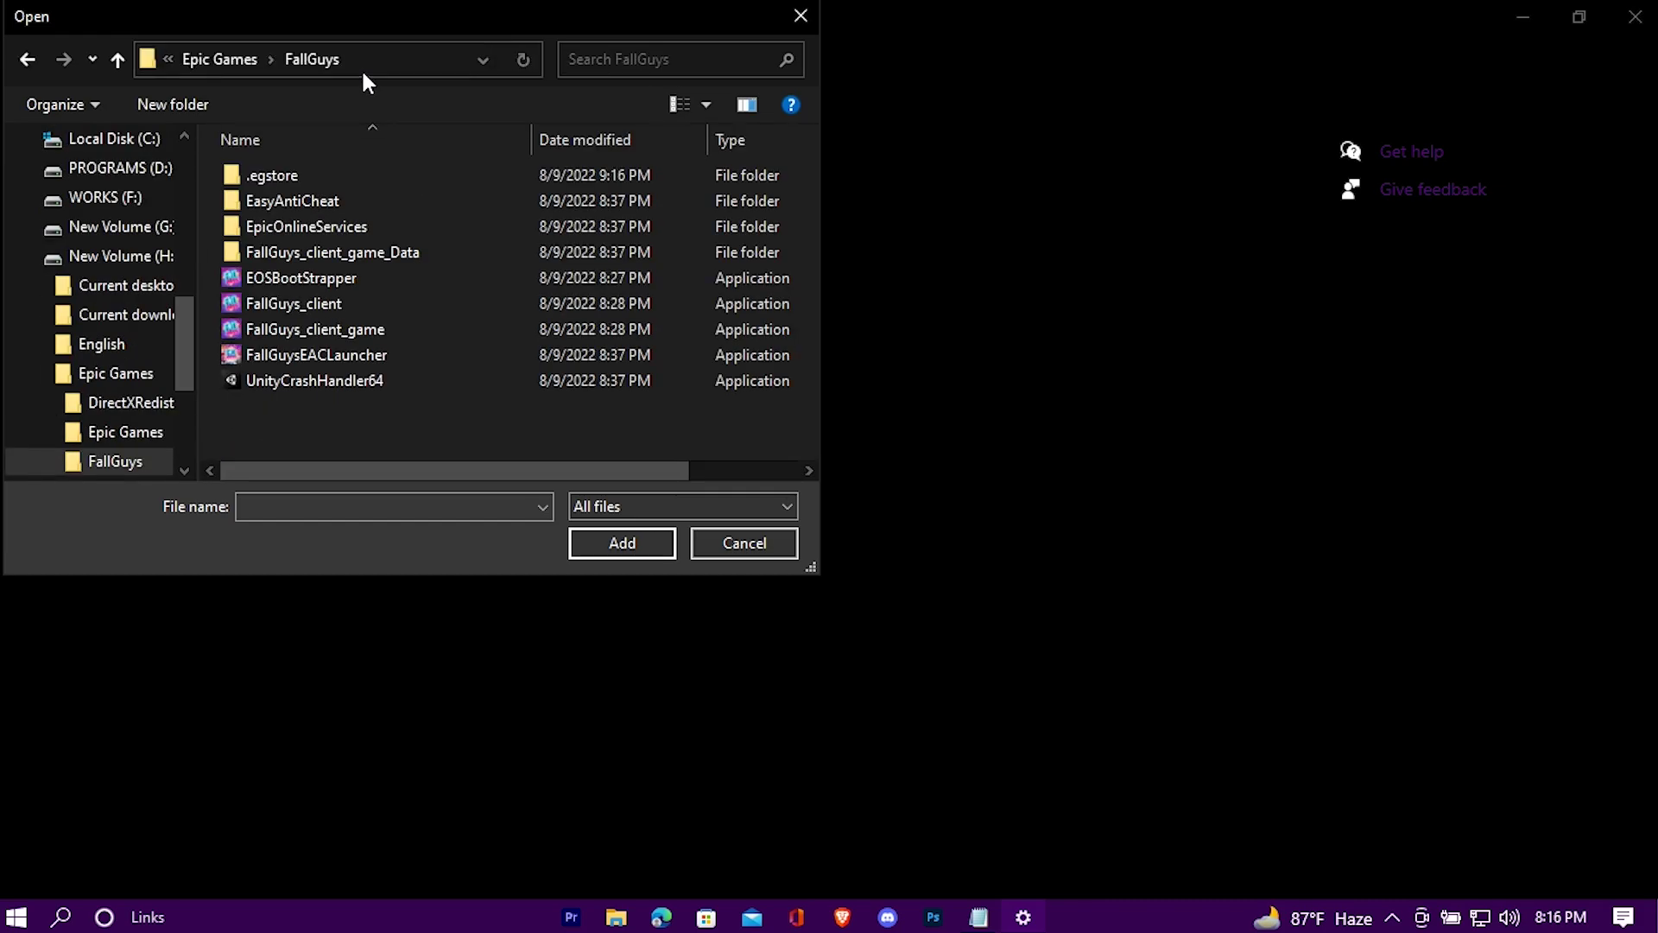
Add FallGuys_client and save its graphics preference as High performance.
click(328, 302)
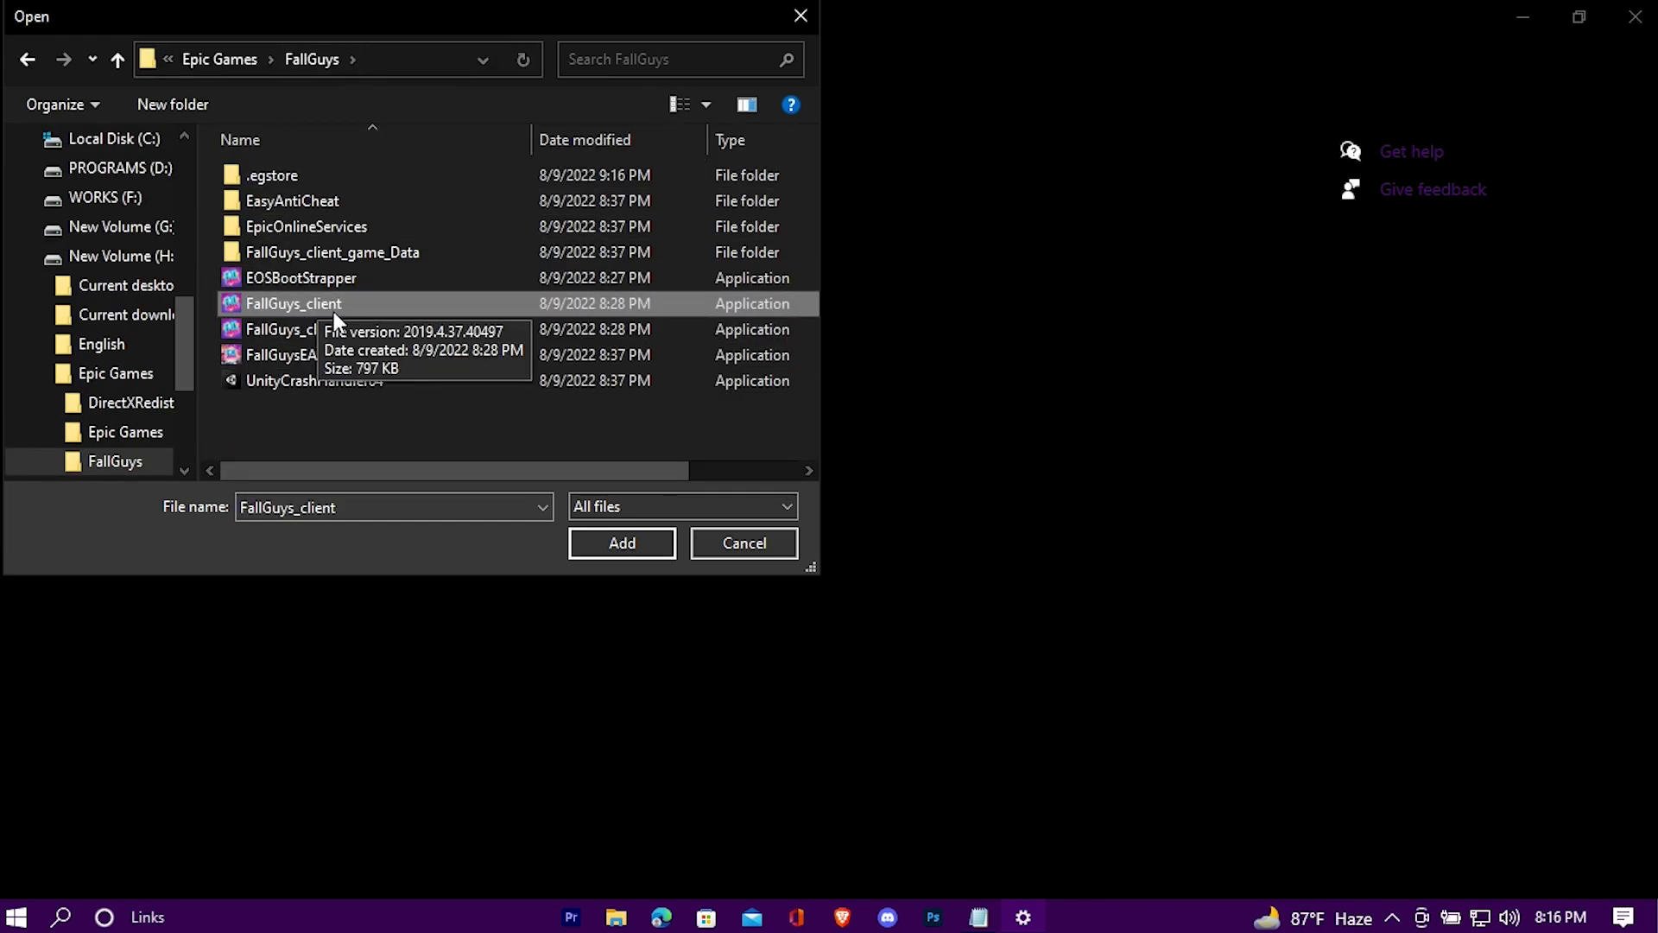
click(618, 537)
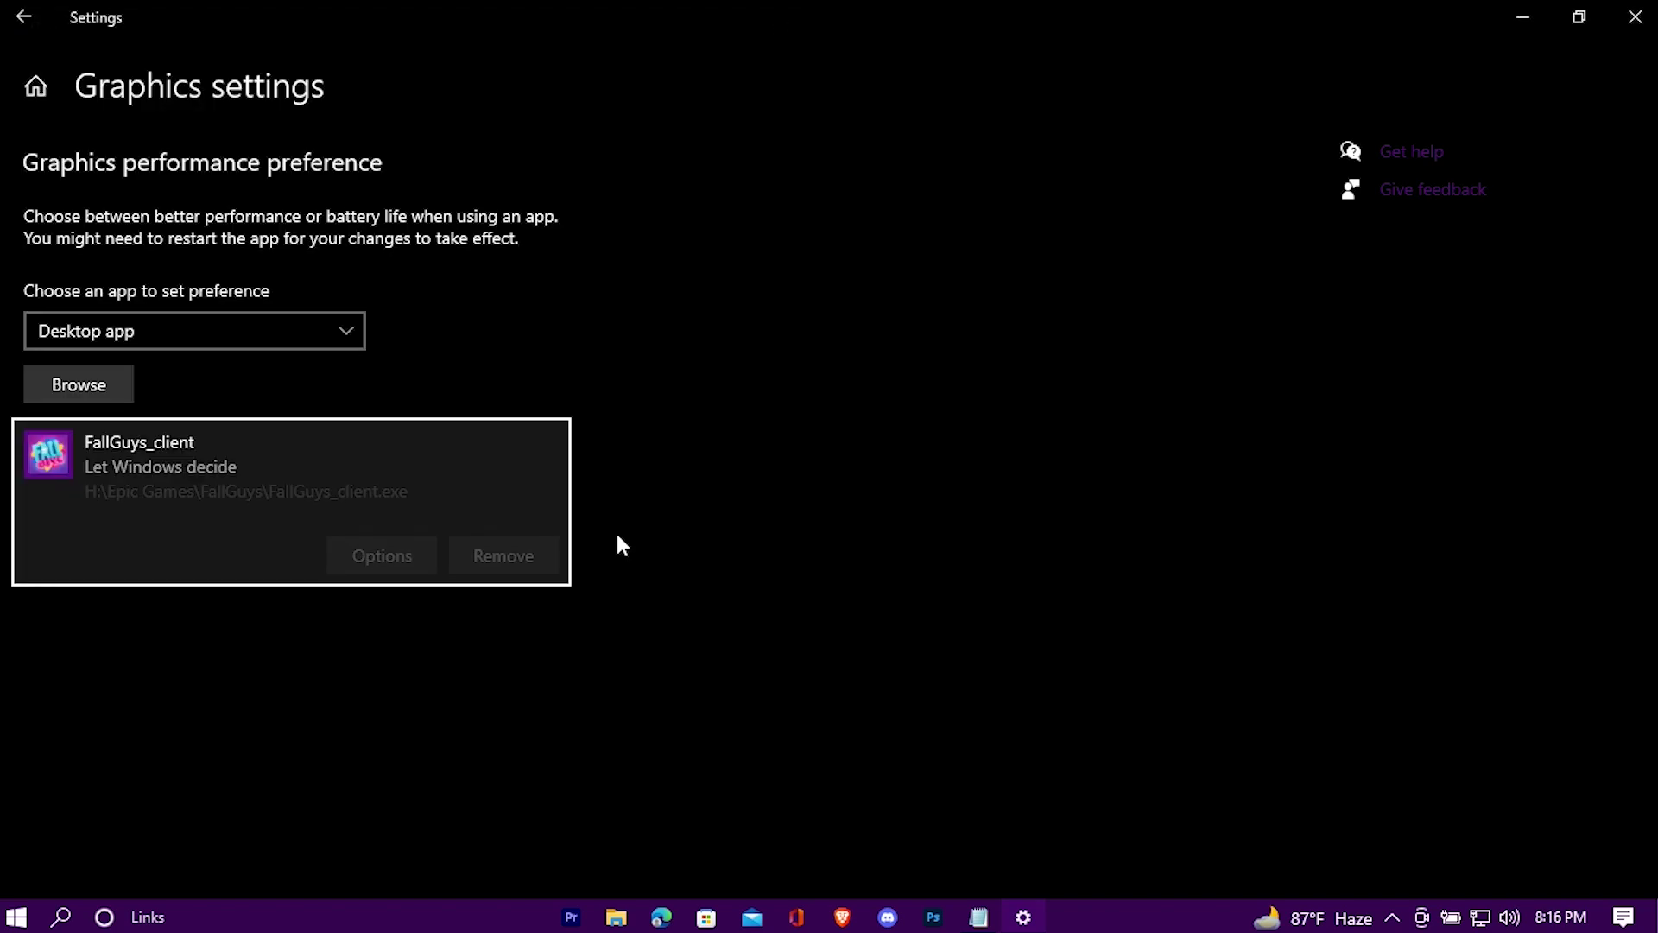
click(396, 553)
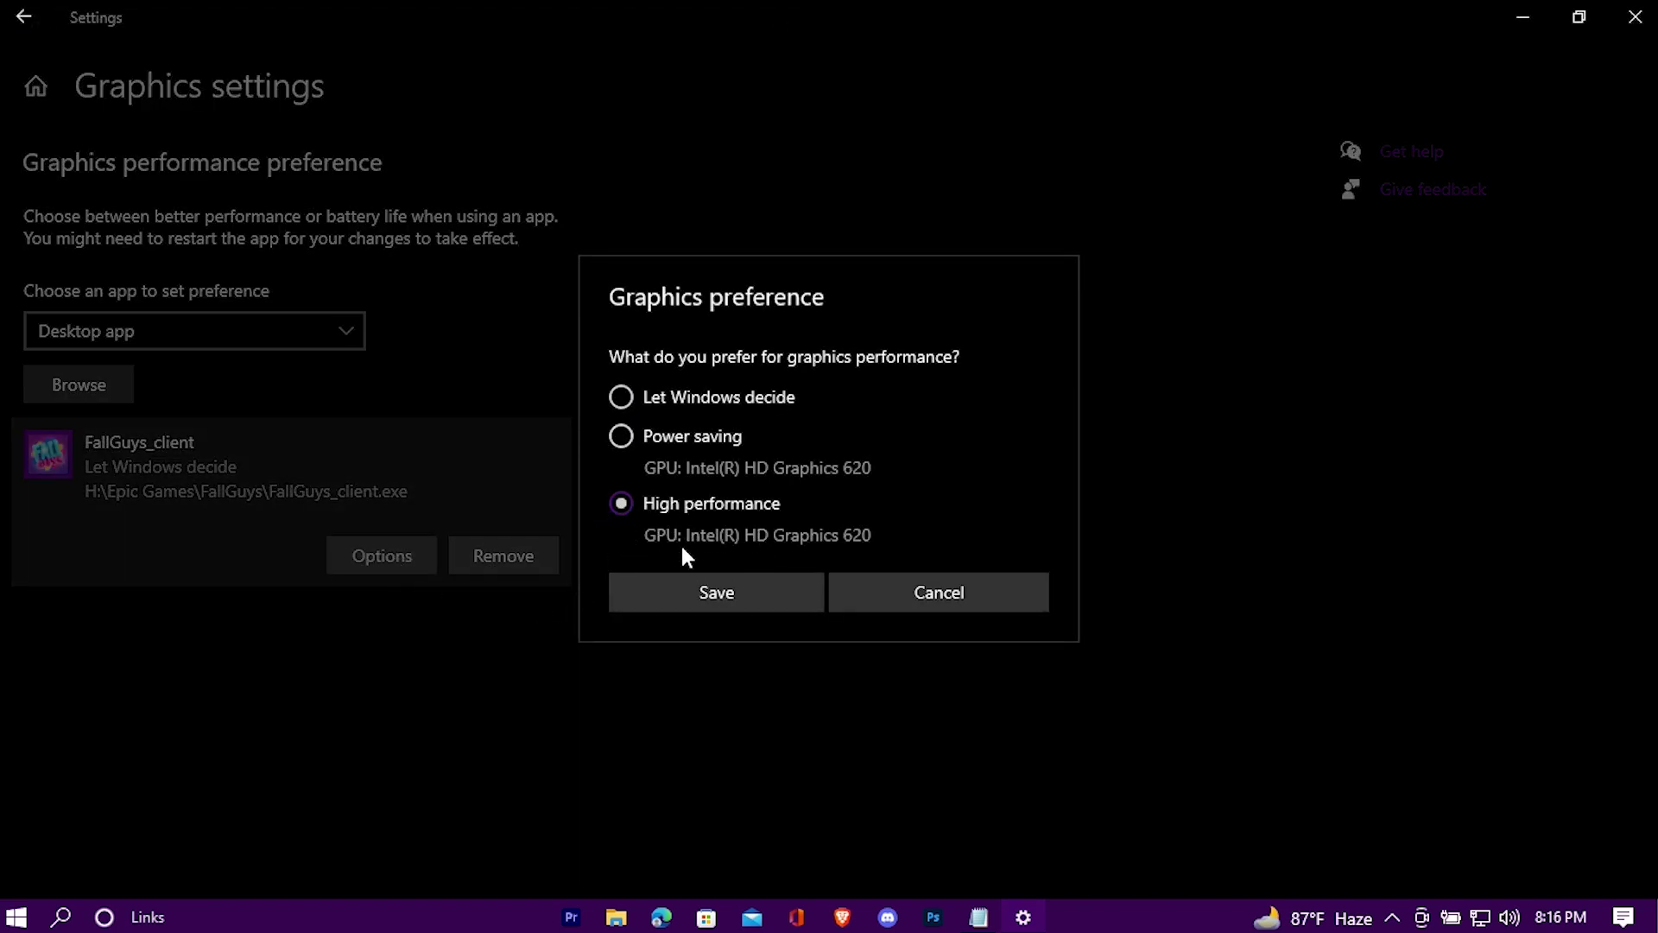
click(716, 590)
Add FallGuys_client_game, save it as High performance, and close the Settings window.
click(103, 390)
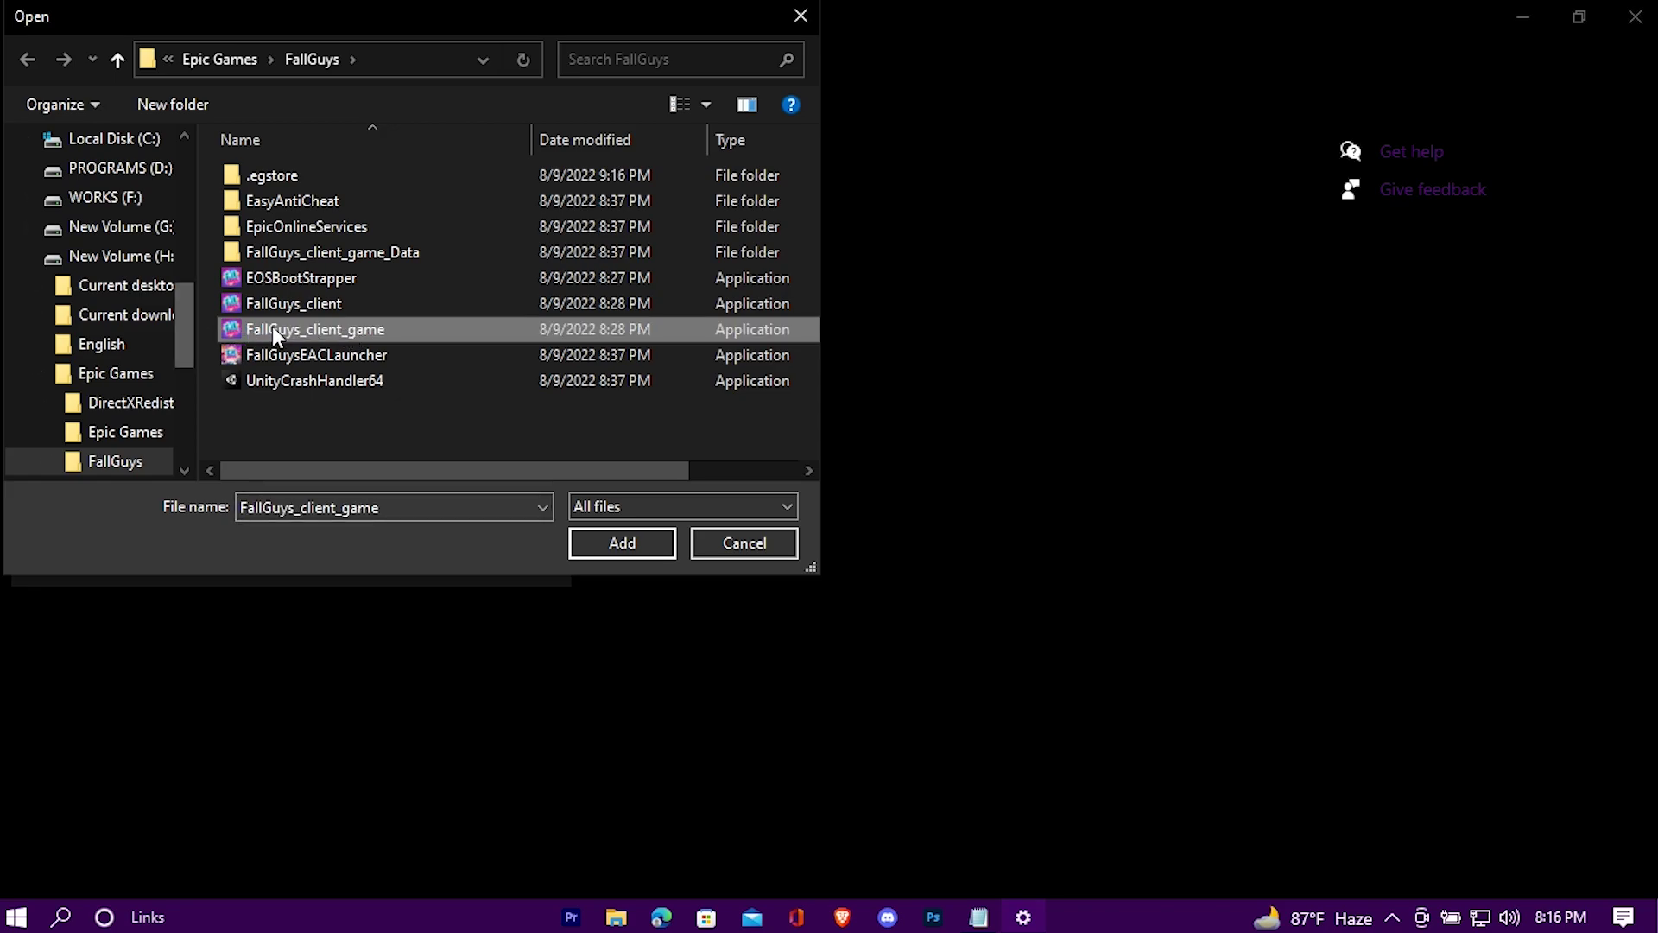
click(618, 542)
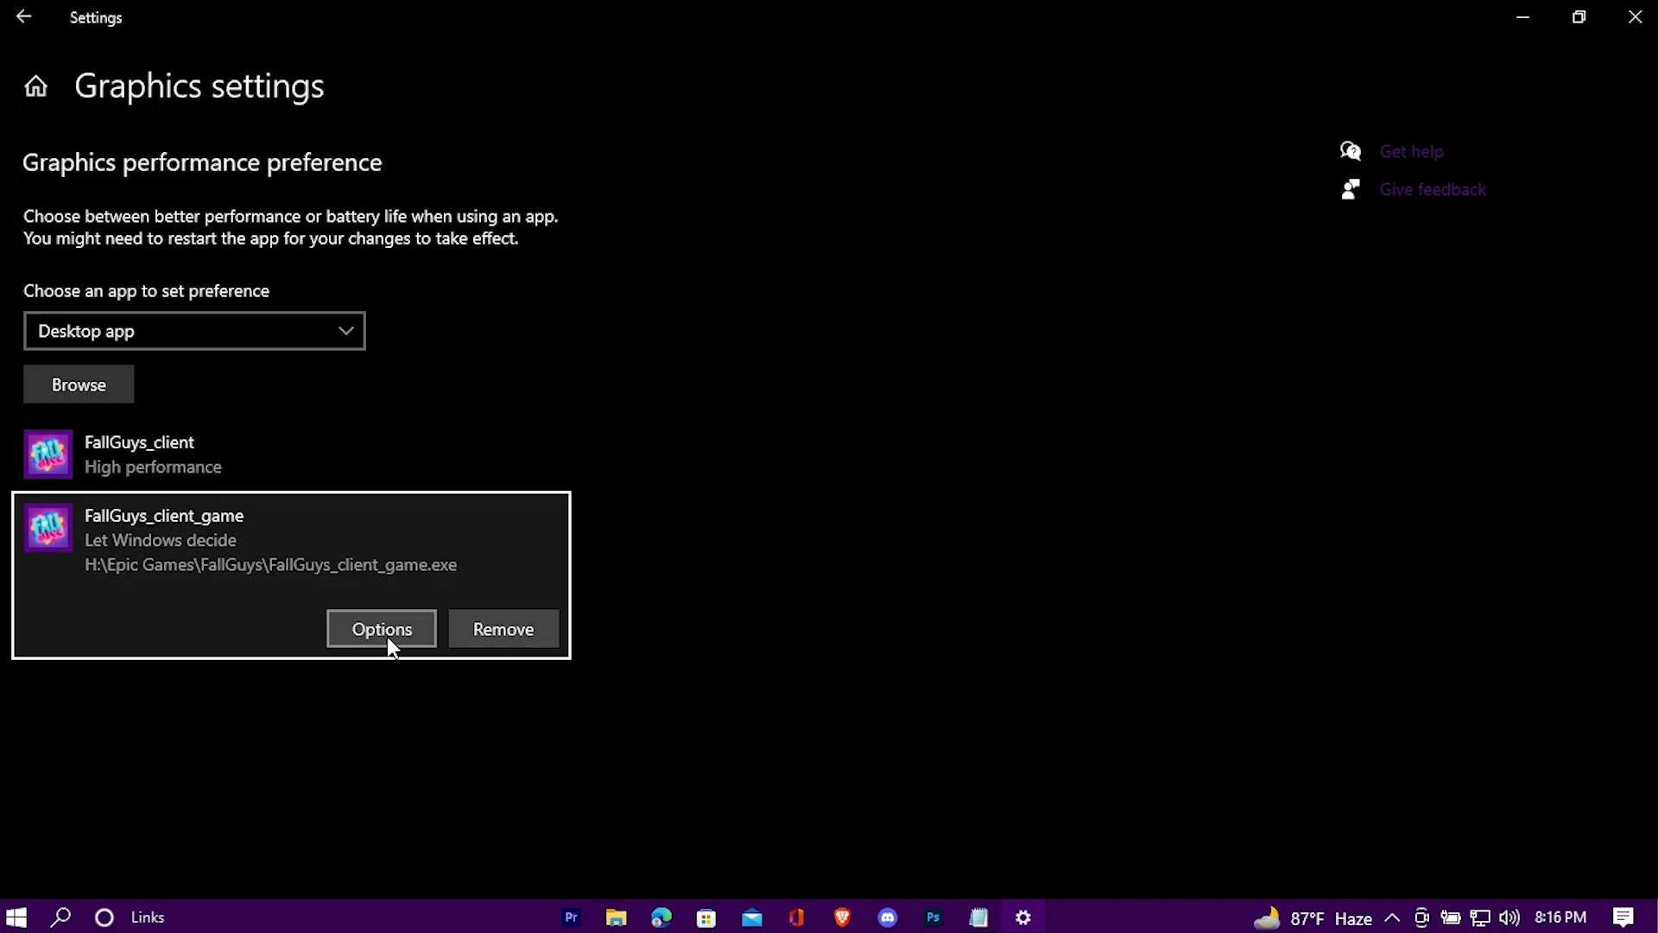
click(380, 635)
click(620, 504)
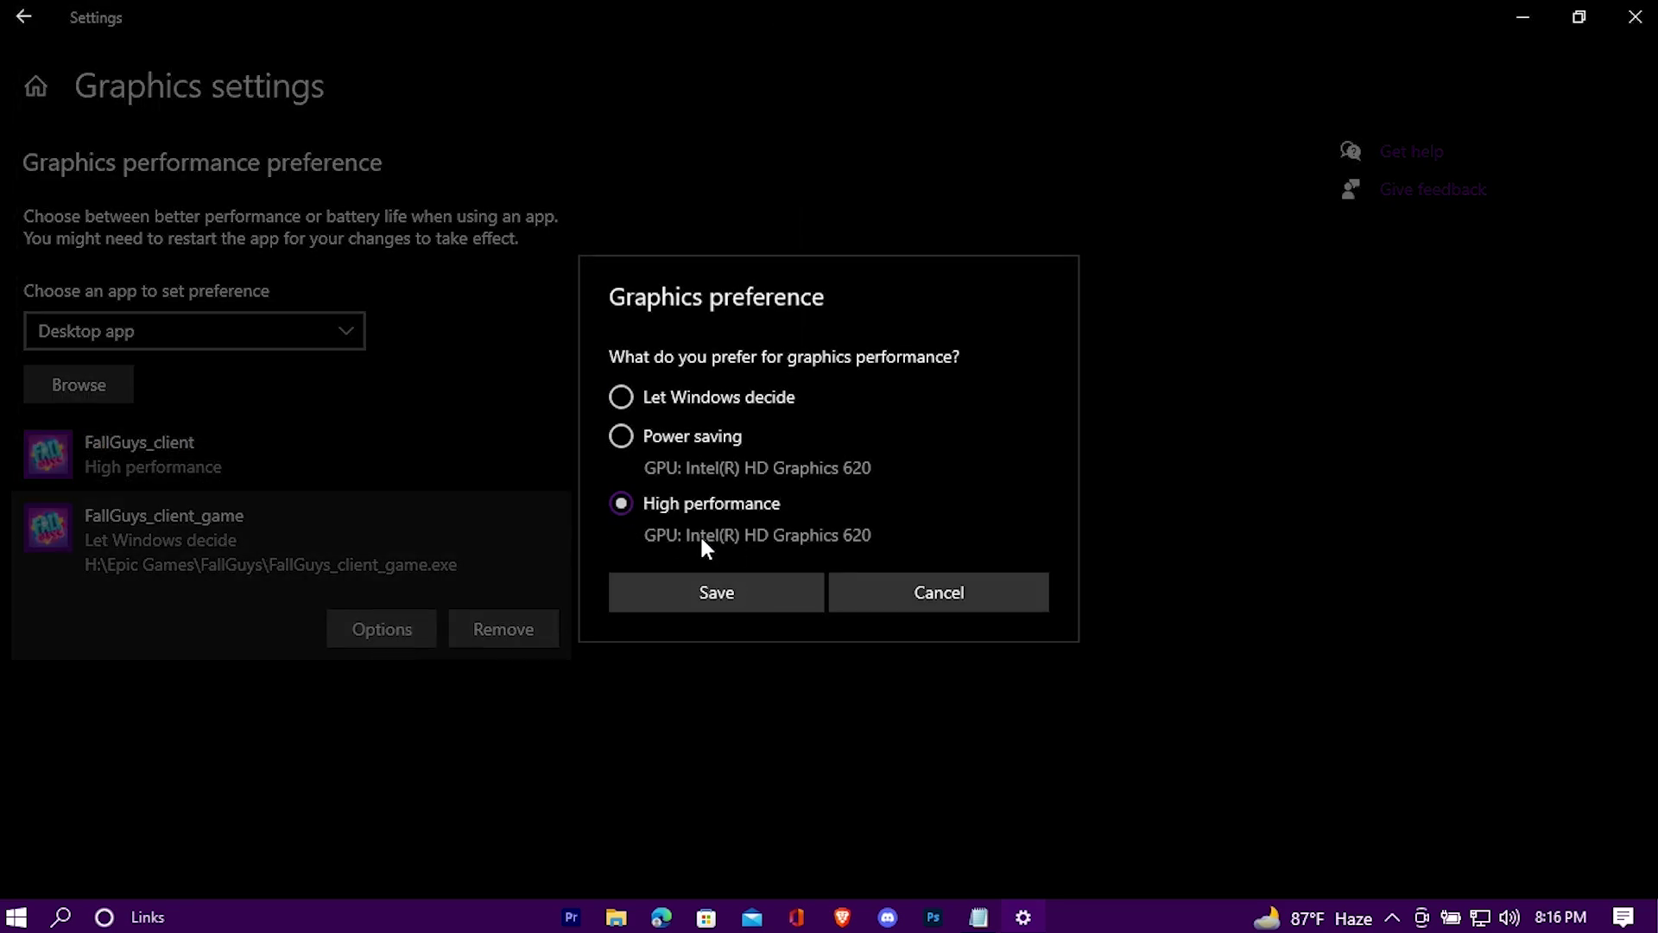
click(704, 593)
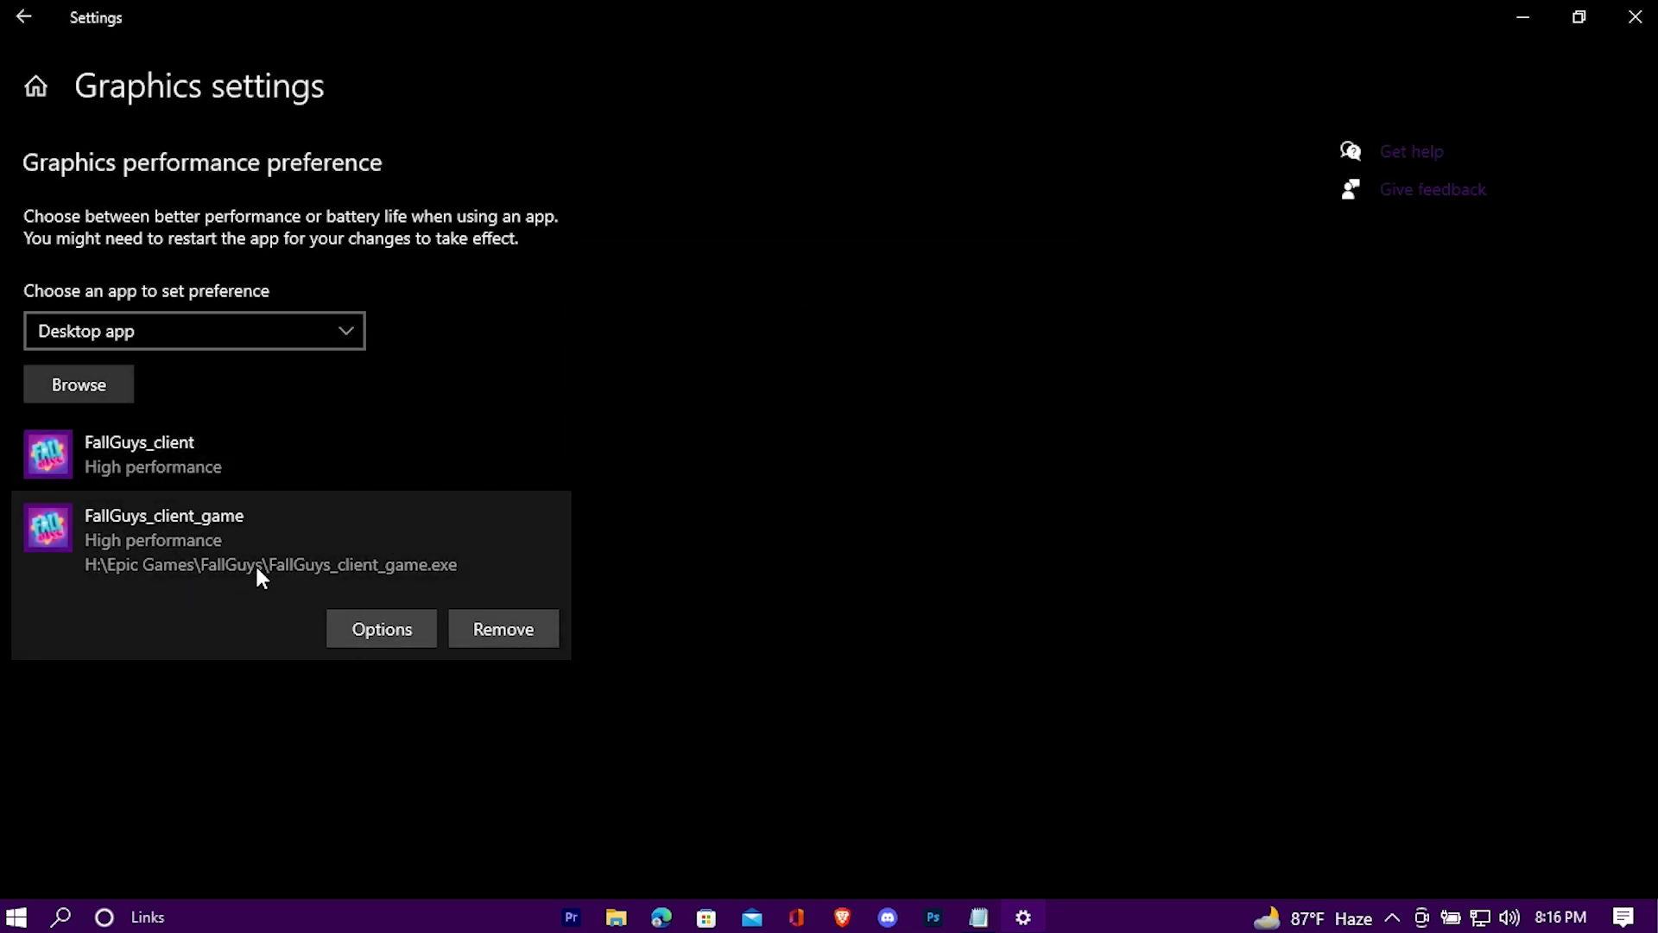
click(1631, 17)
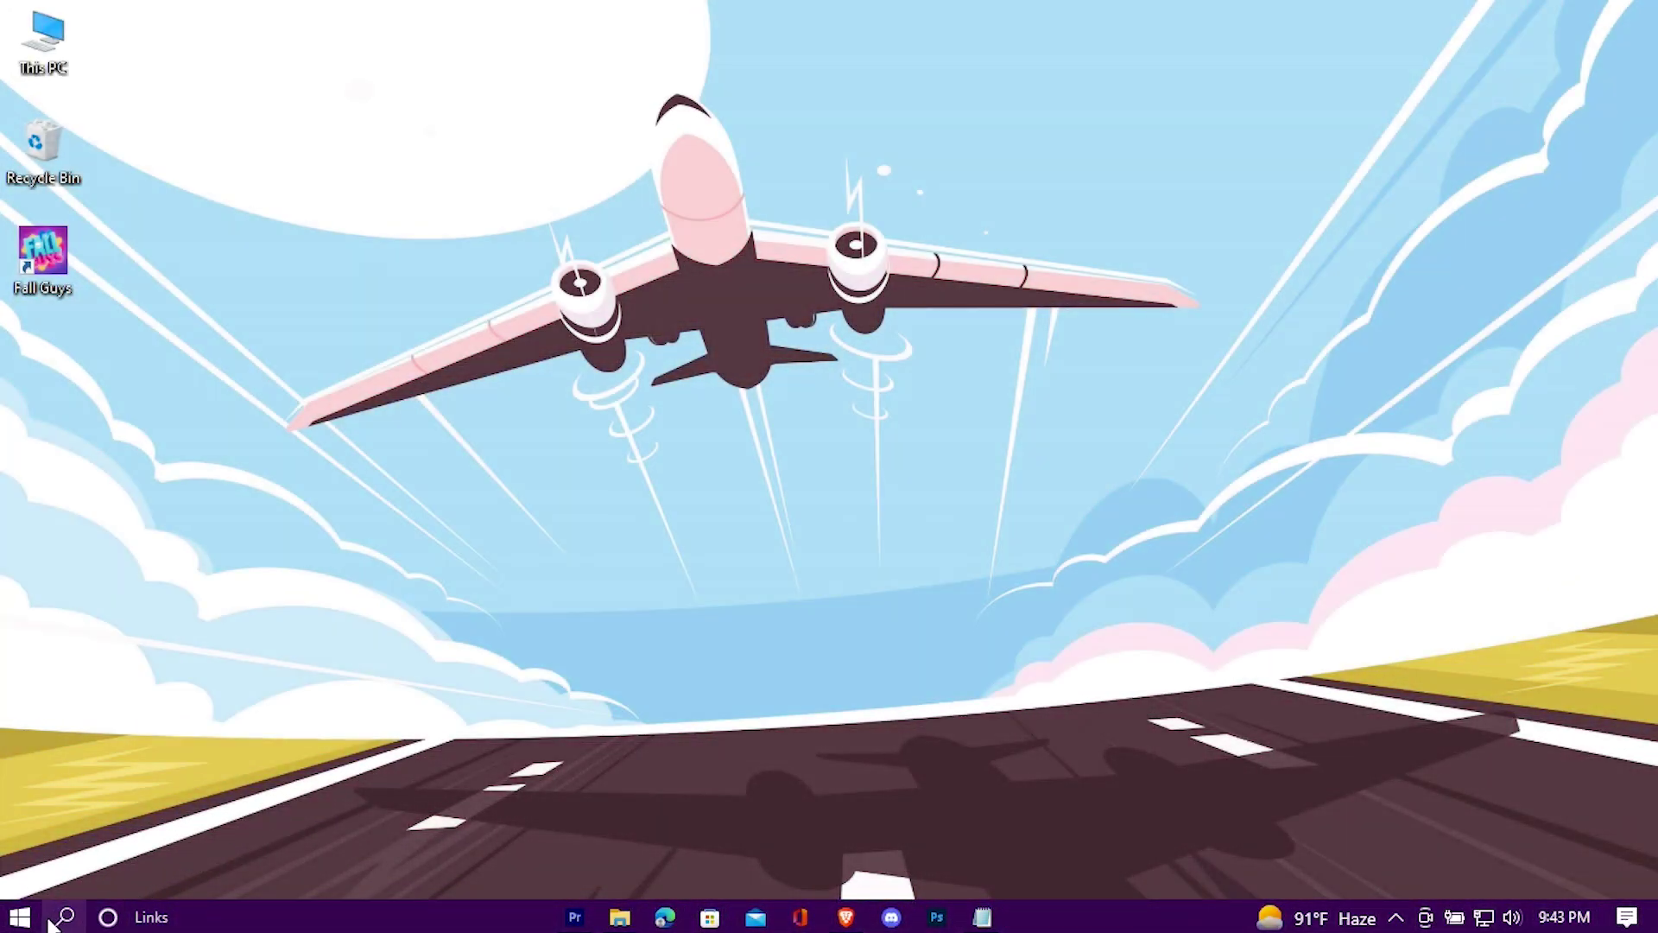
Run 'powercfg -duplicatescheme e9a42b02-d5df-448d-aa00-03f14749eb61' in an administrator Command Prompt, then close it.
click(35, 918)
text(command)
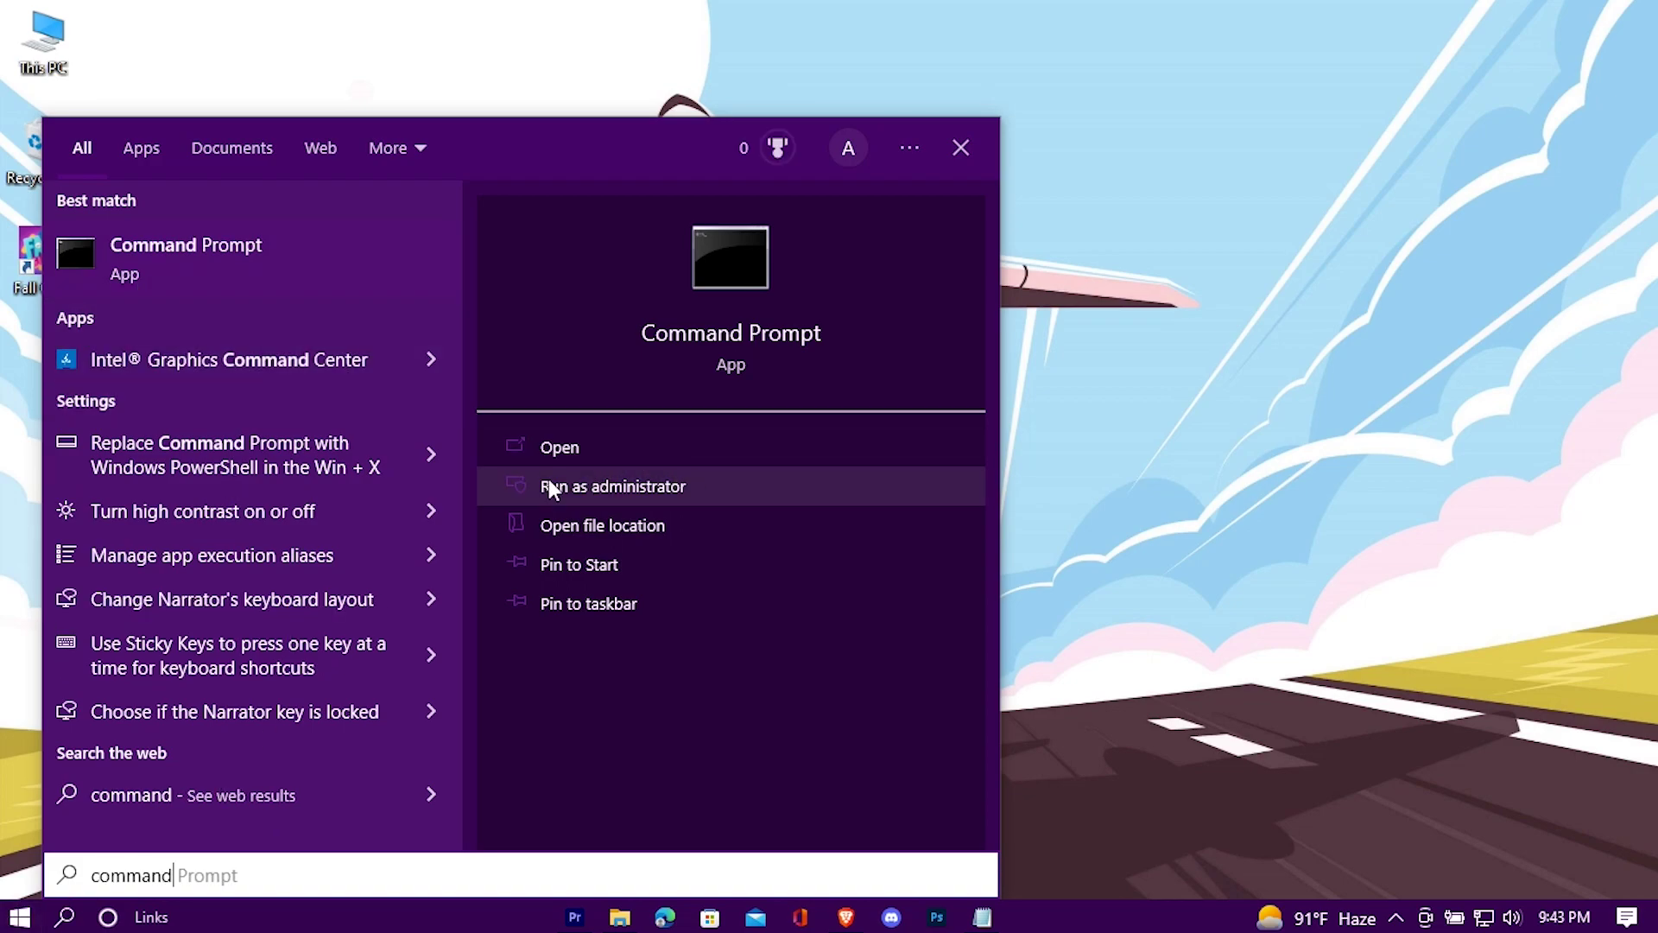
click(784, 492)
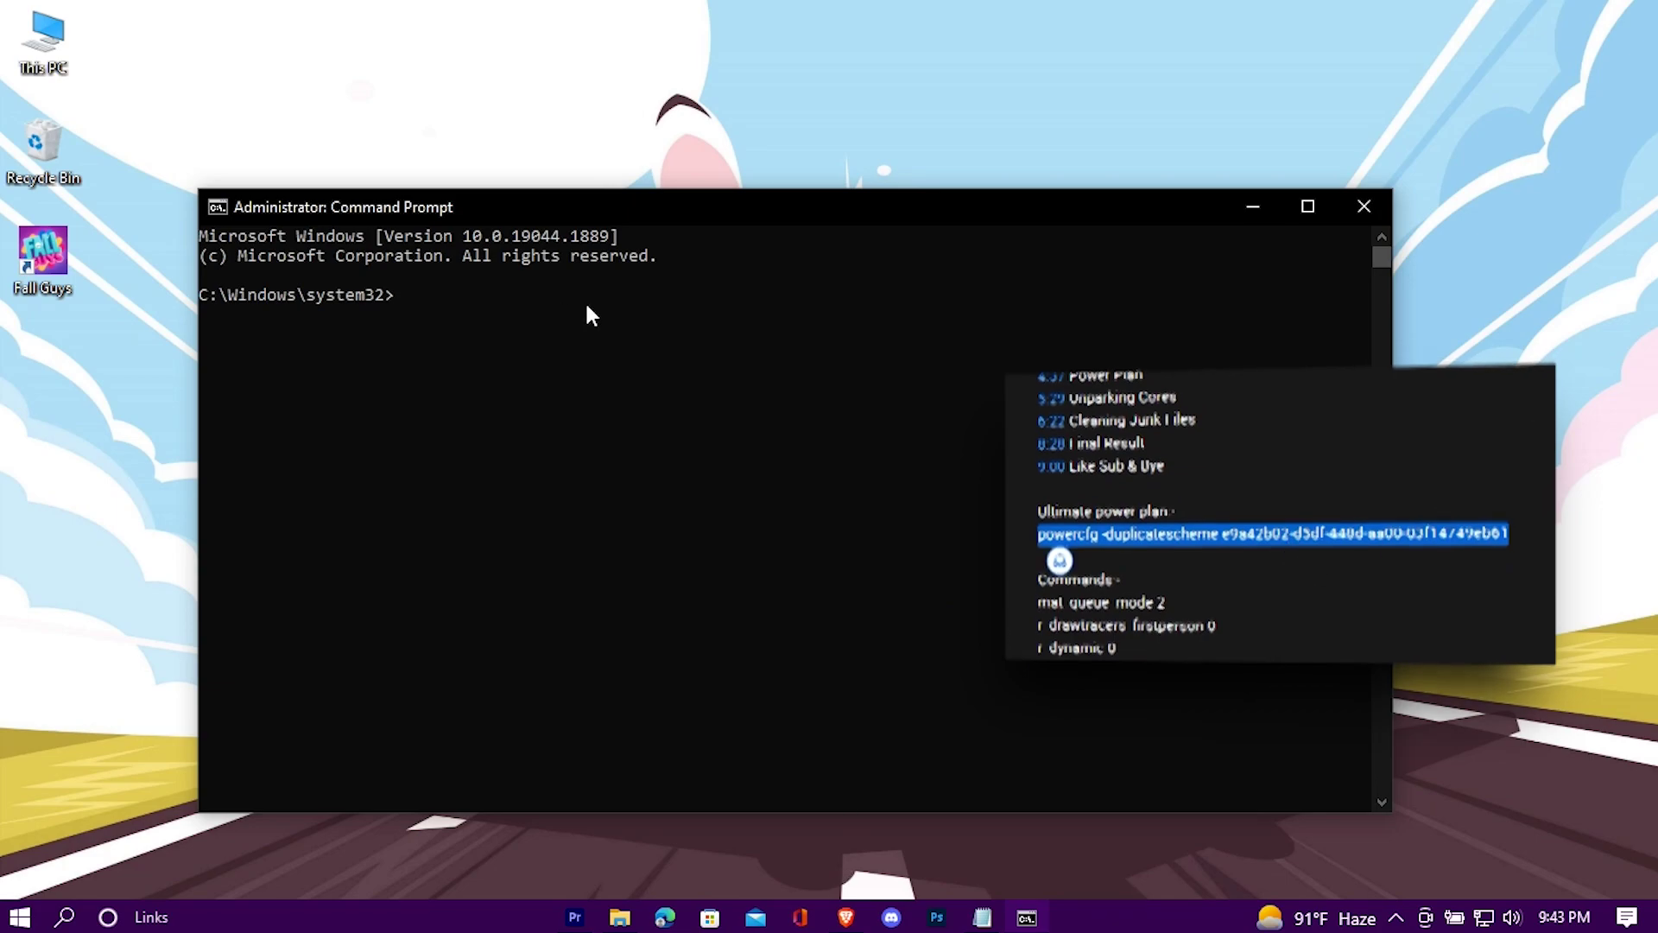
text(powercfg -duplicatescheme e9a42b02-d5df-448d-aa00-03f14749eb61)
key(Return)
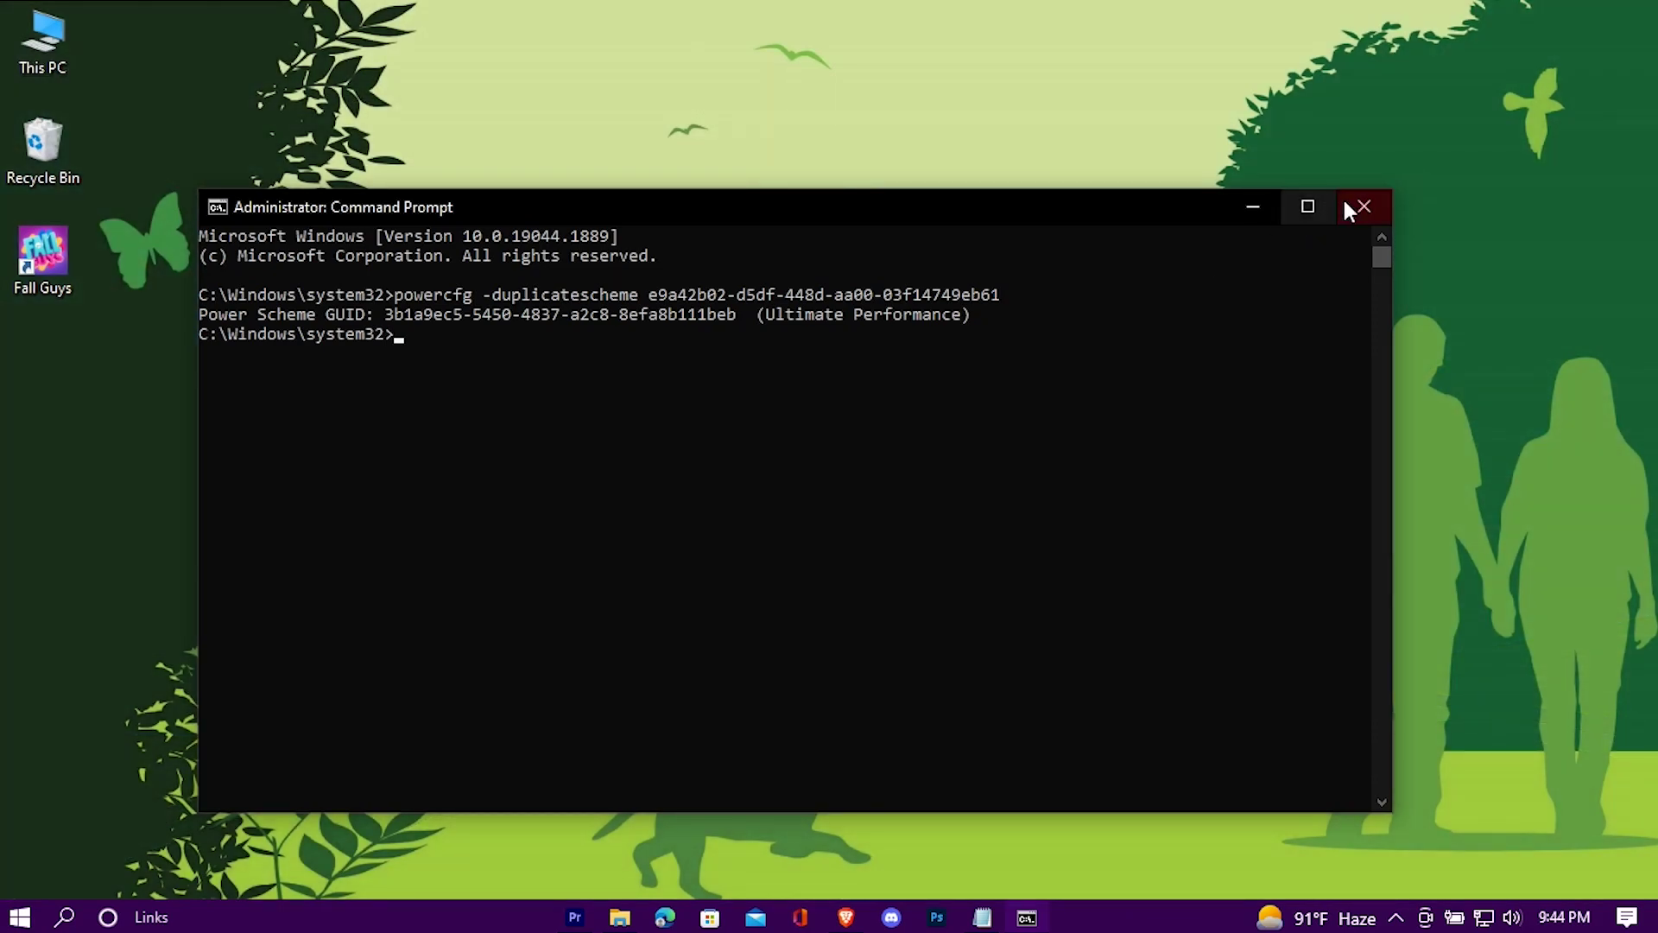
click(1361, 209)
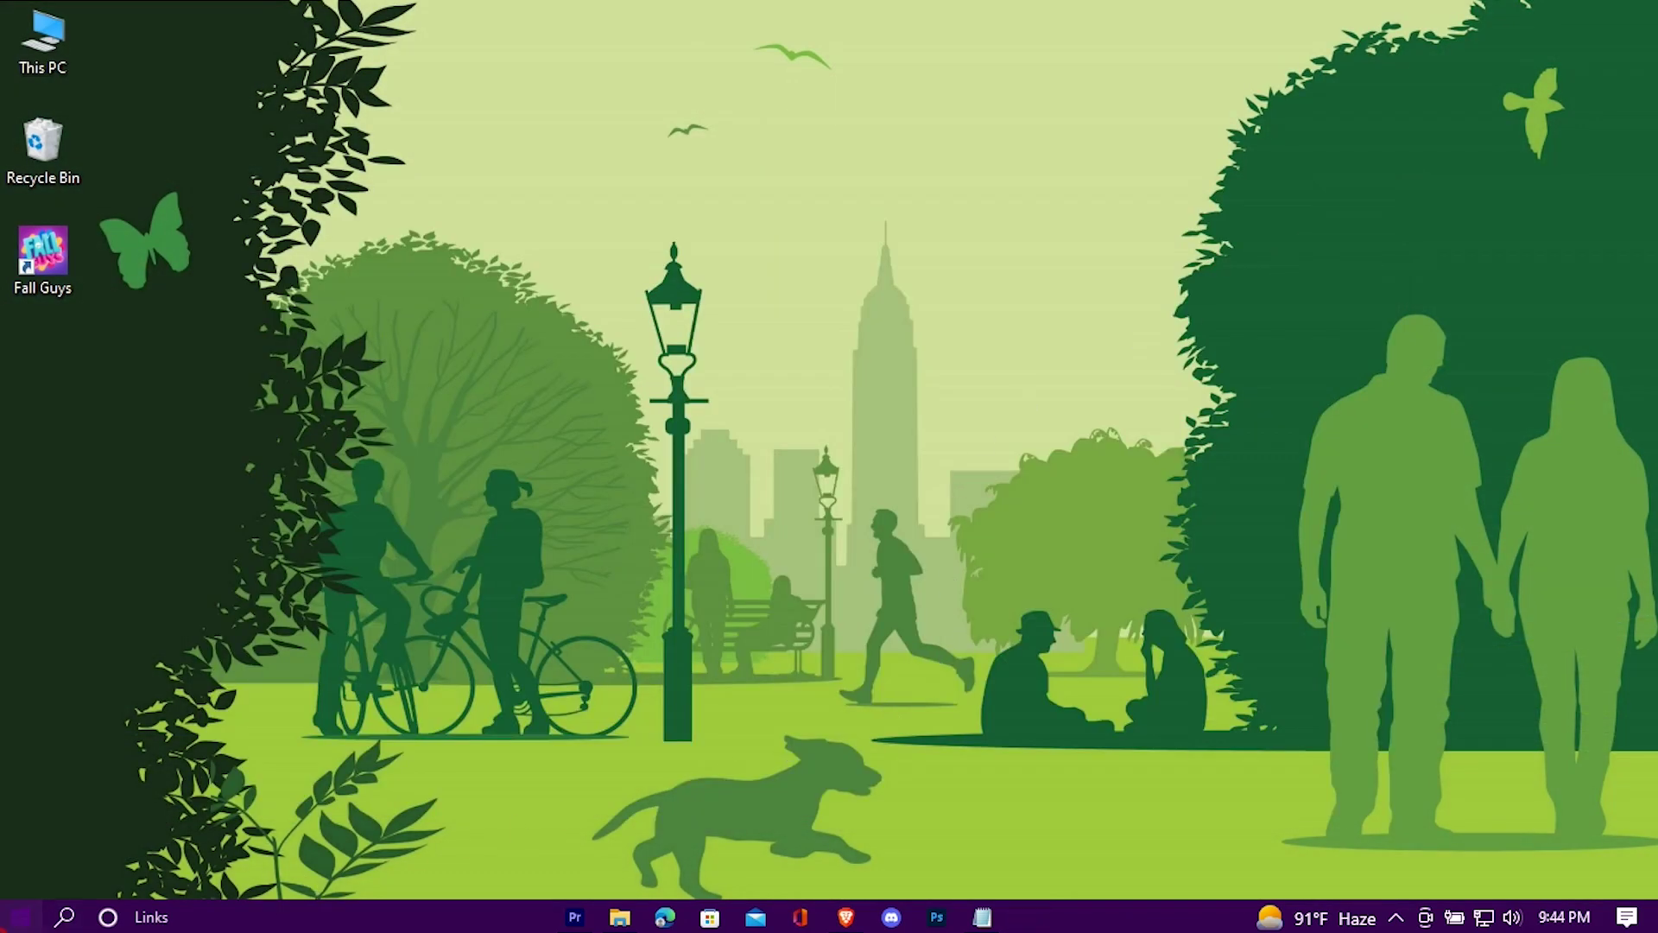
key(super)
key(super+s)
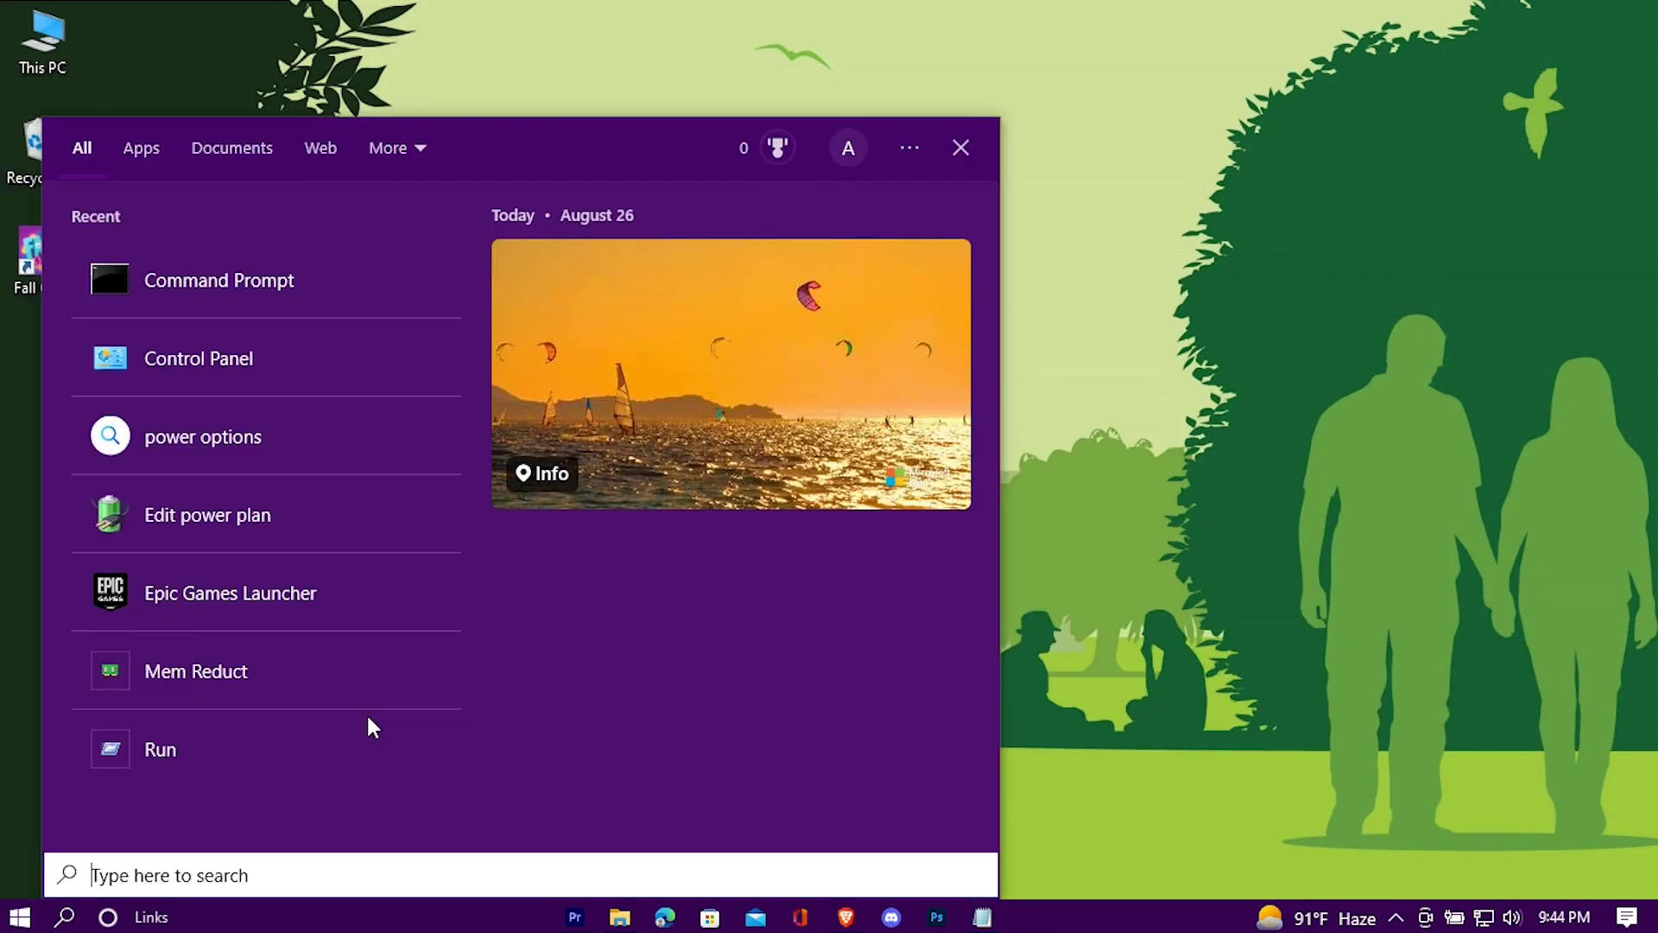
text(control)
key(Return)
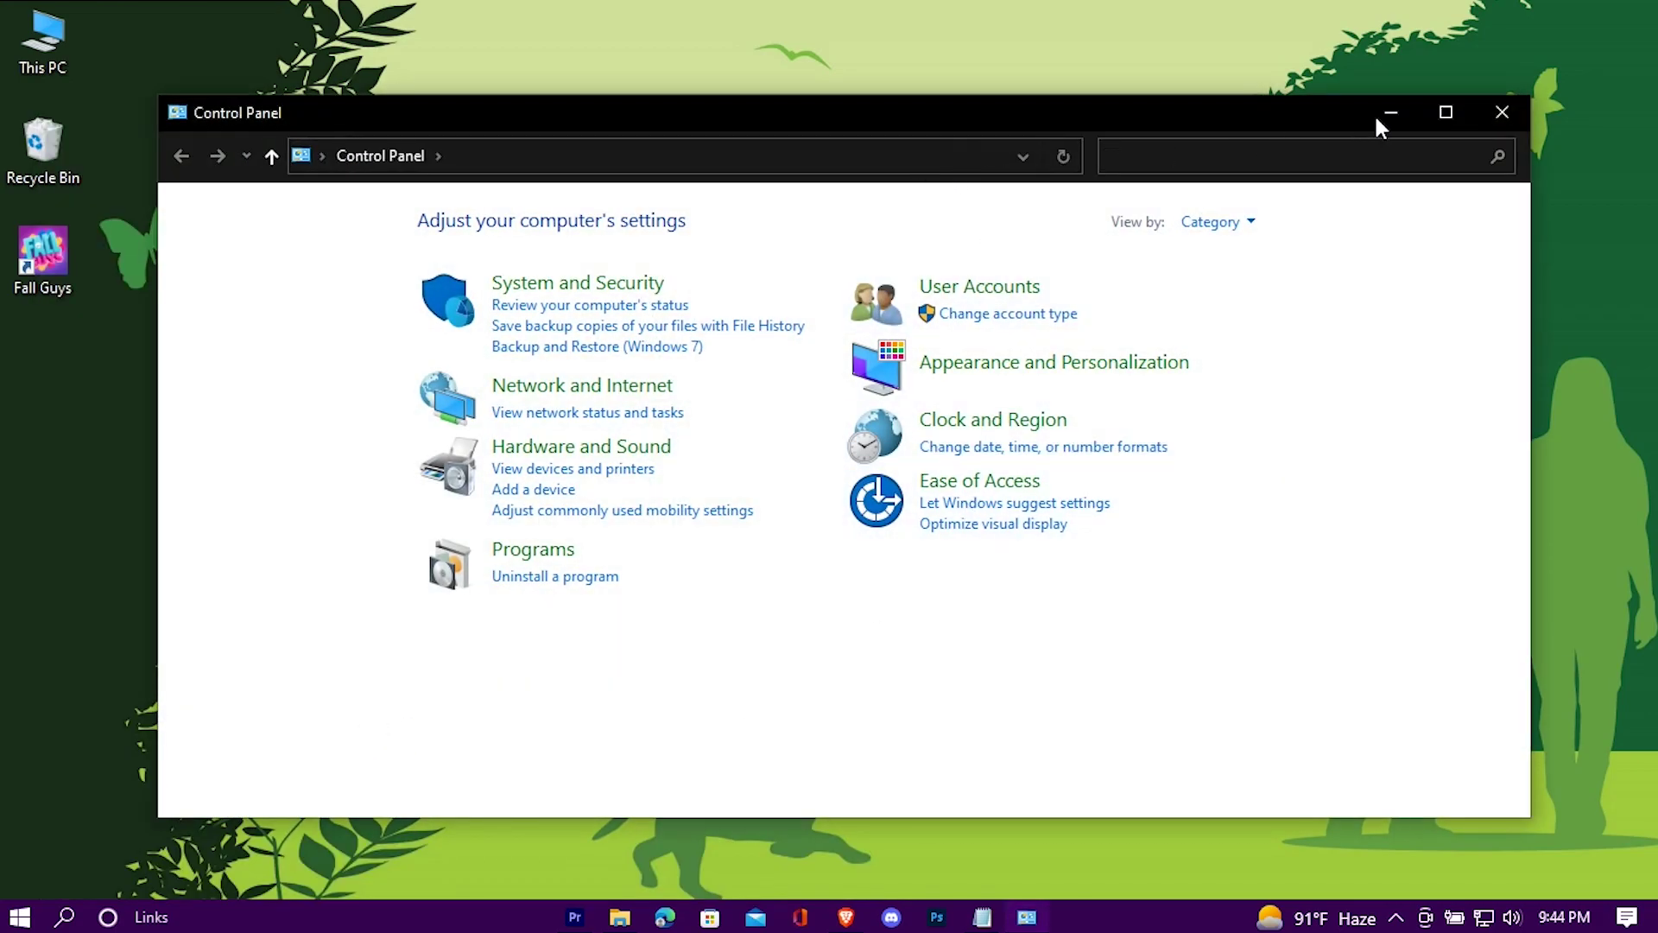
click(1401, 152)
text(power)
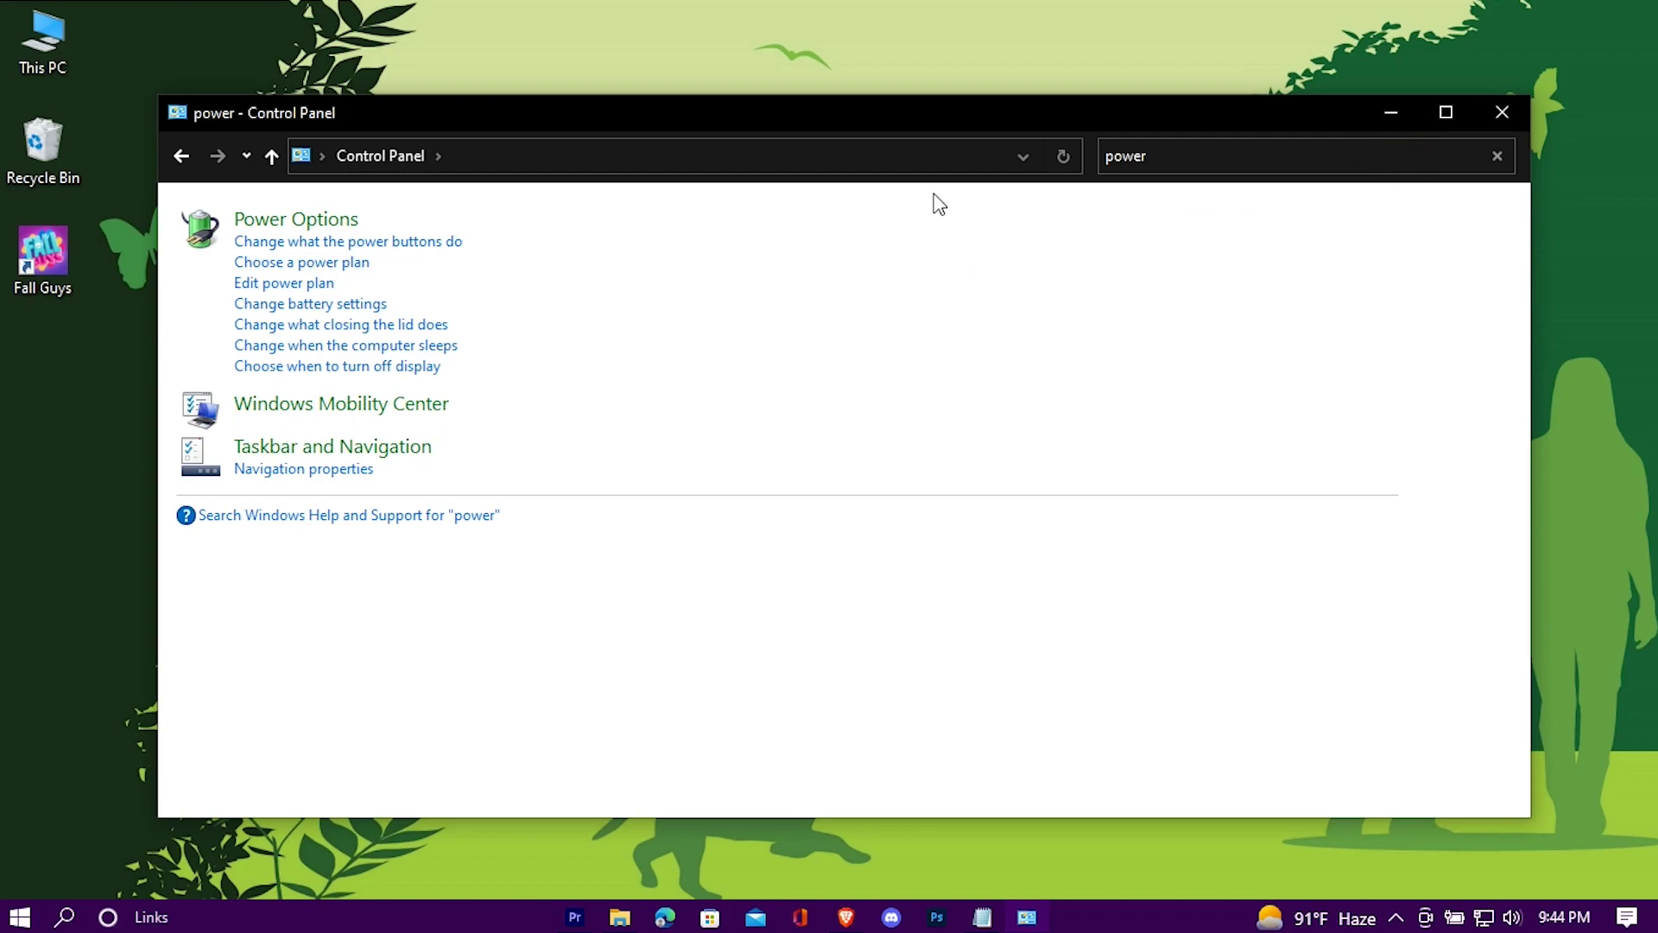
click(277, 223)
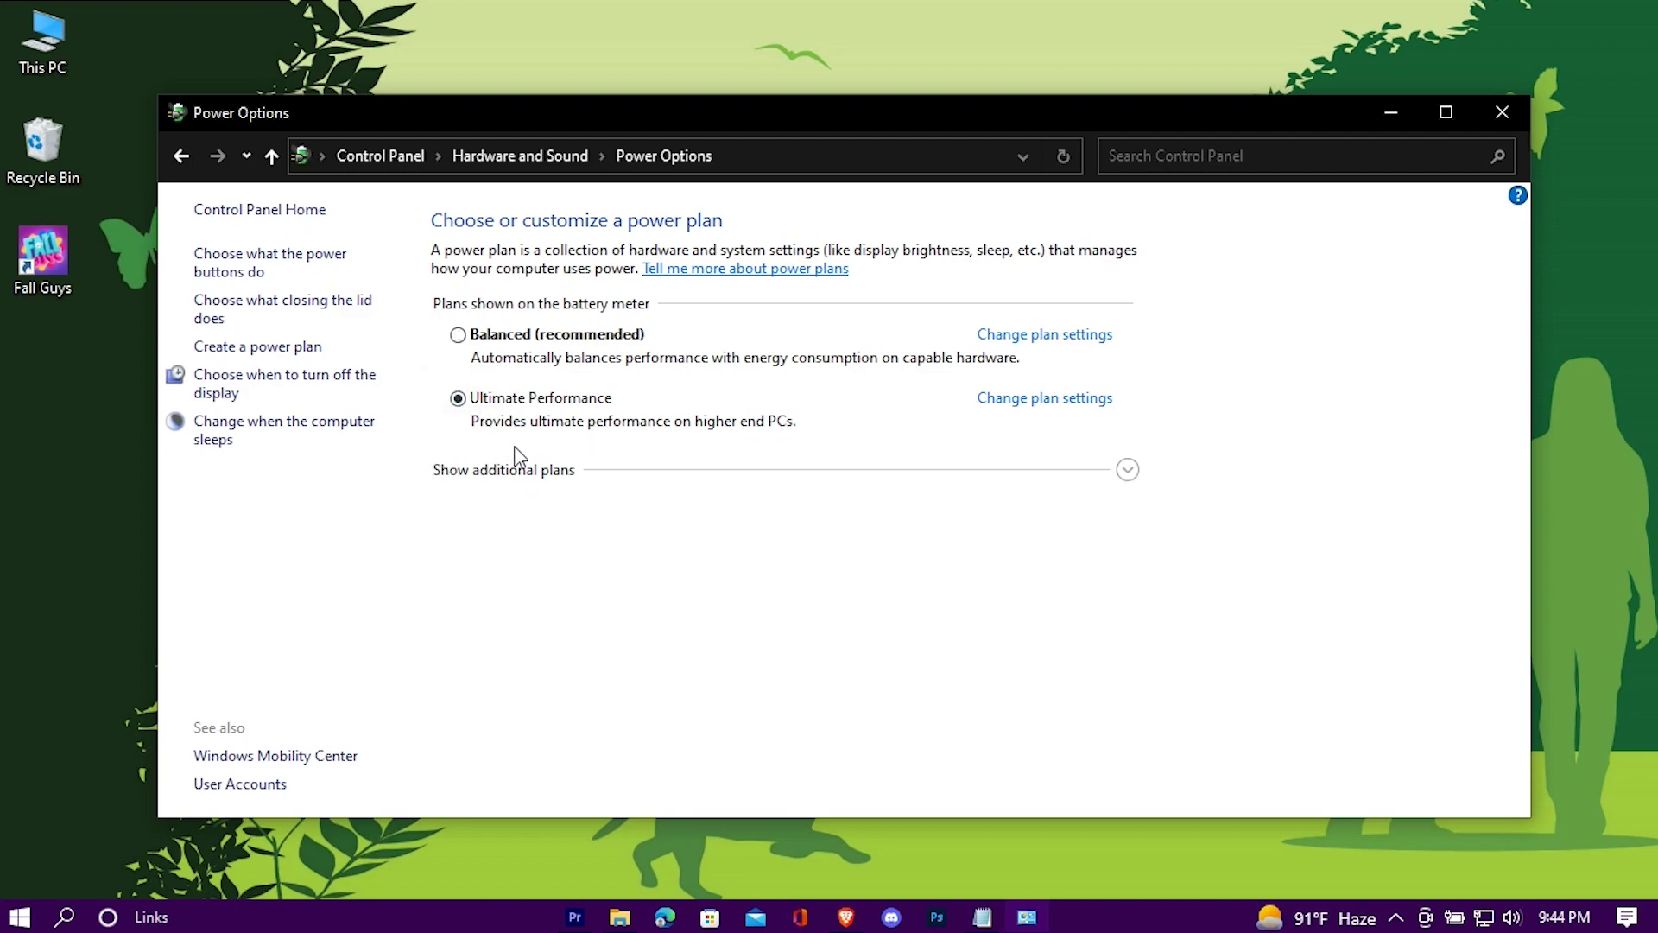
click(1504, 112)
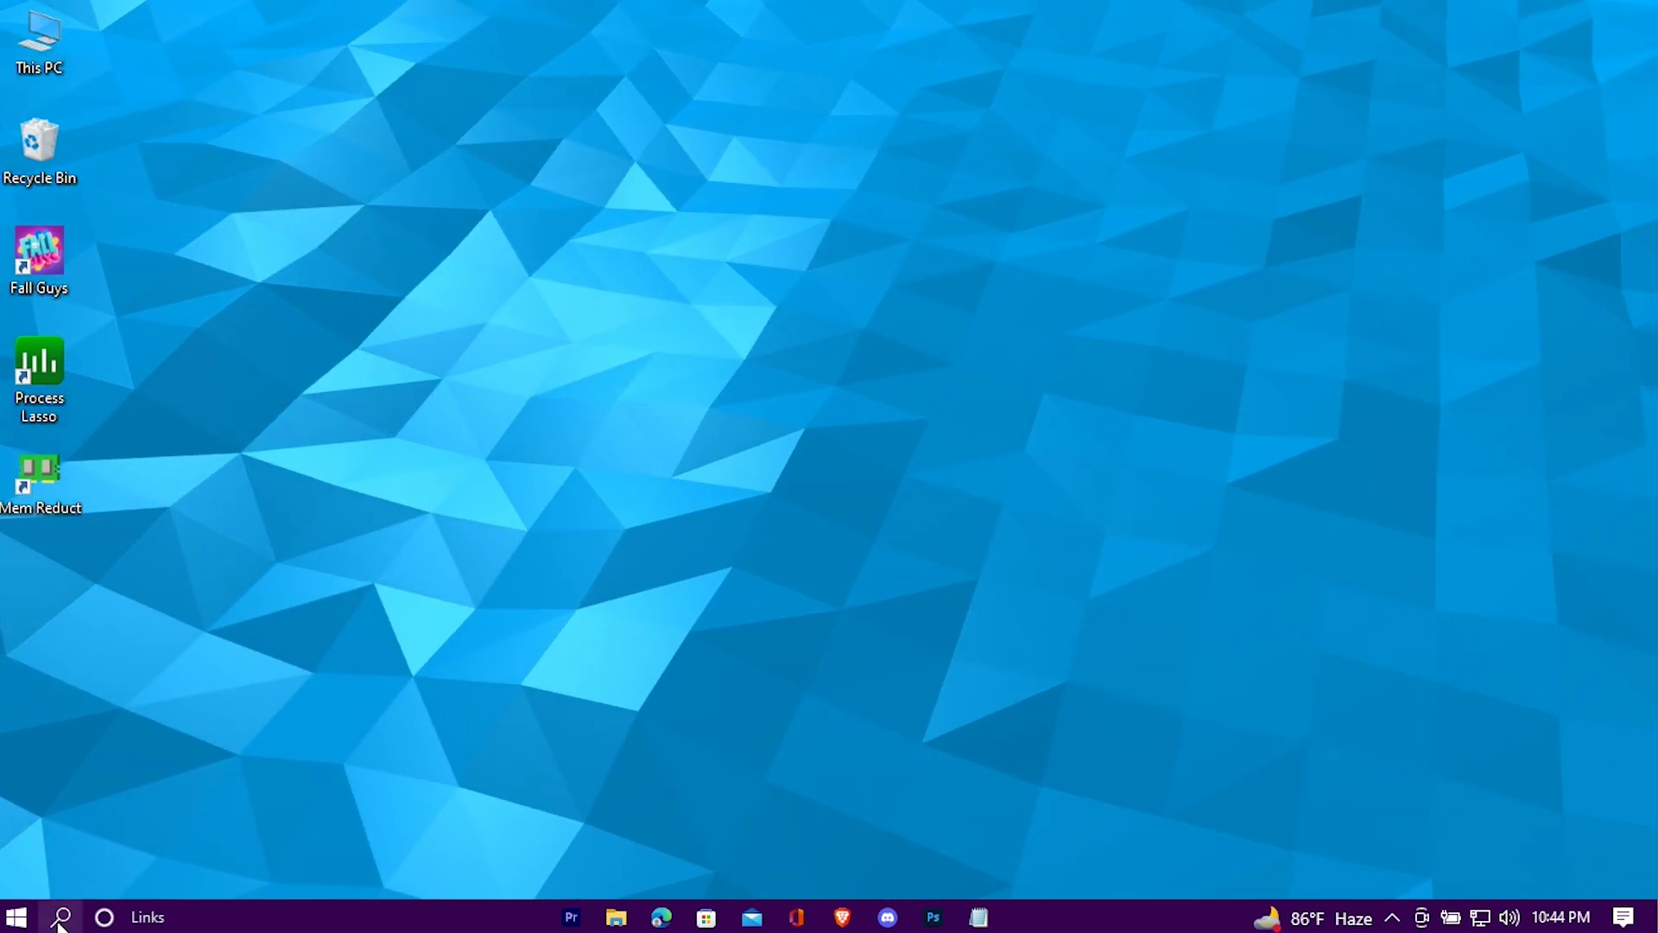
Launch gpedit.msc from the Run dialog.
click(61, 917)
text(run)
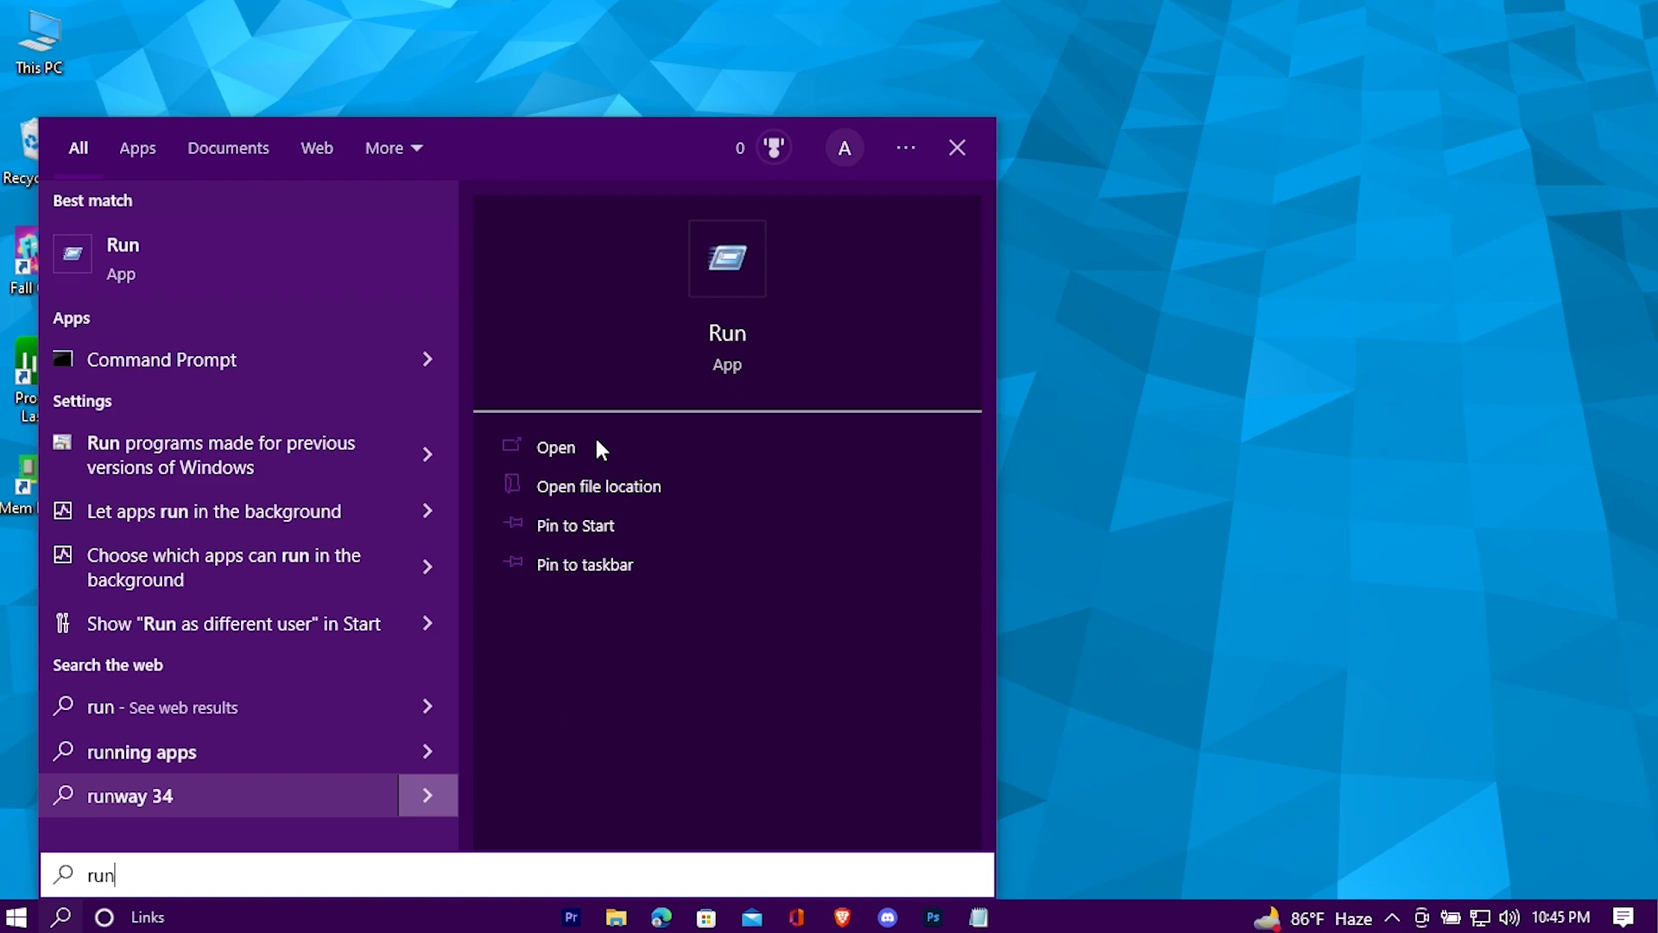
click(782, 442)
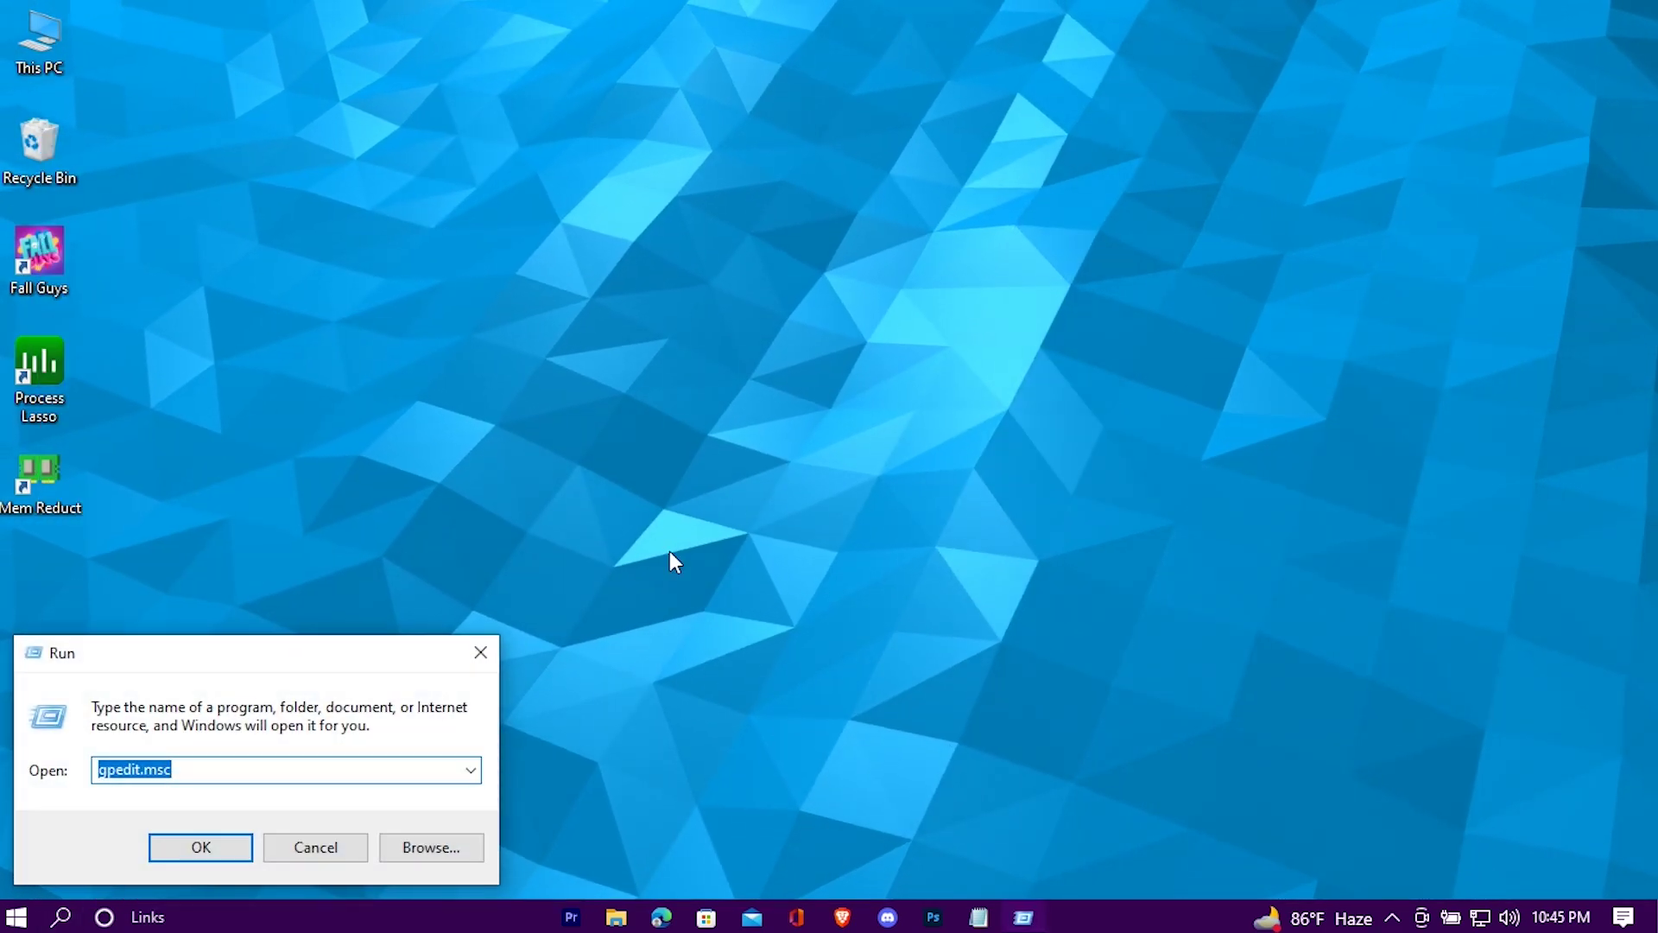
text(gpedit.msc)
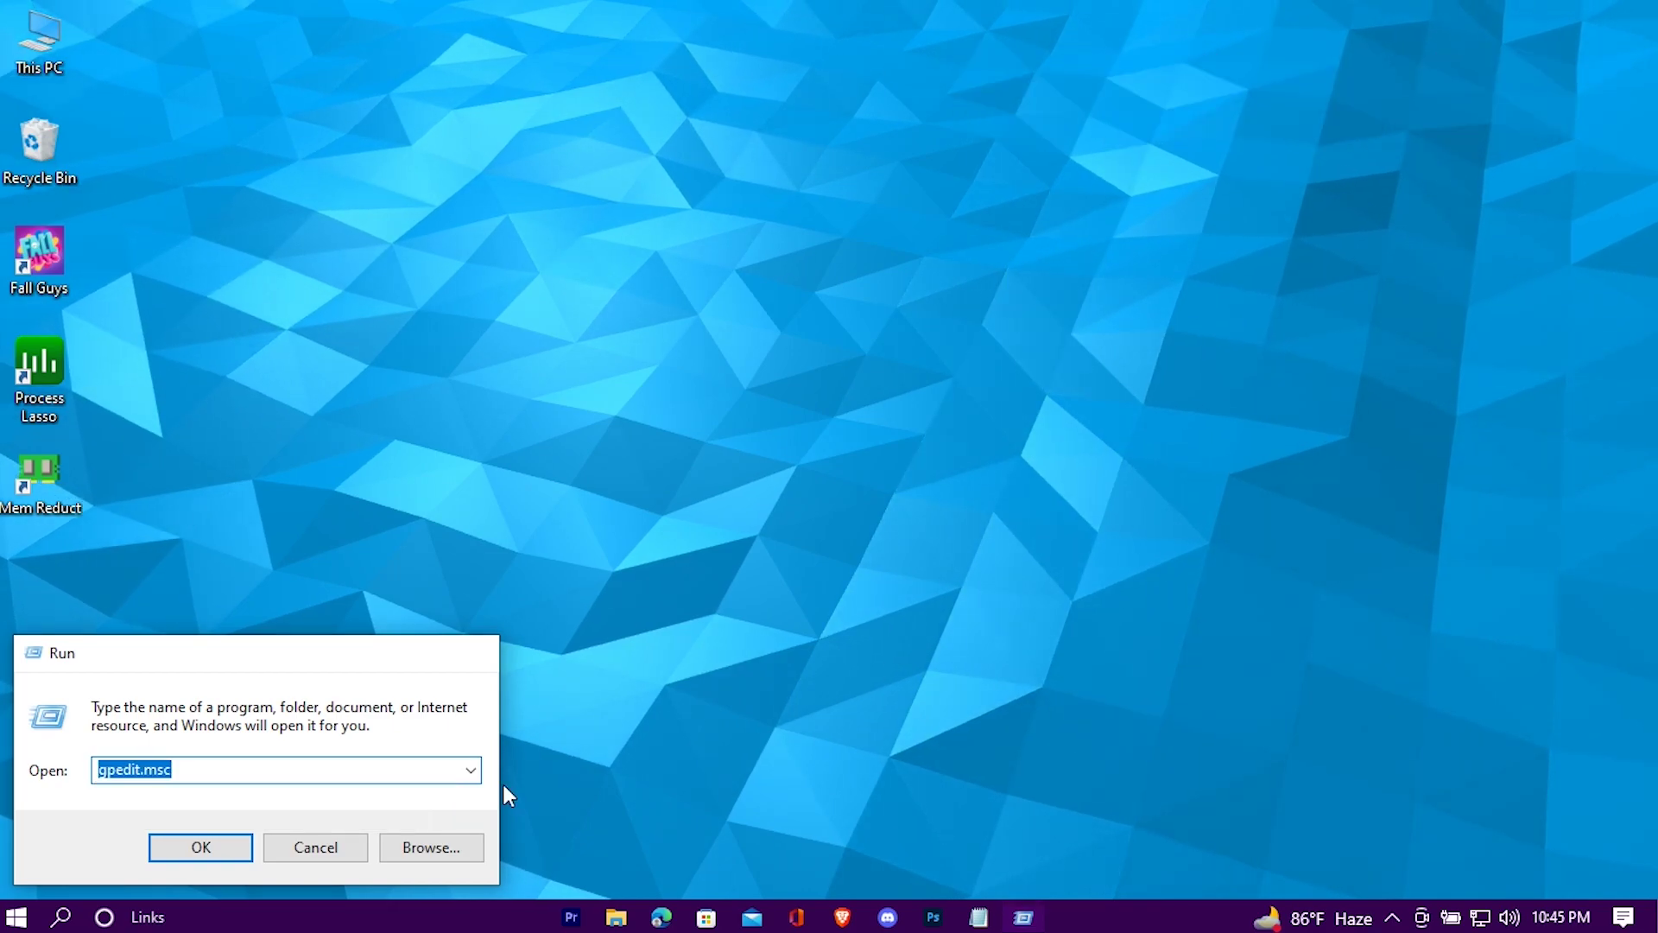
key(Return)
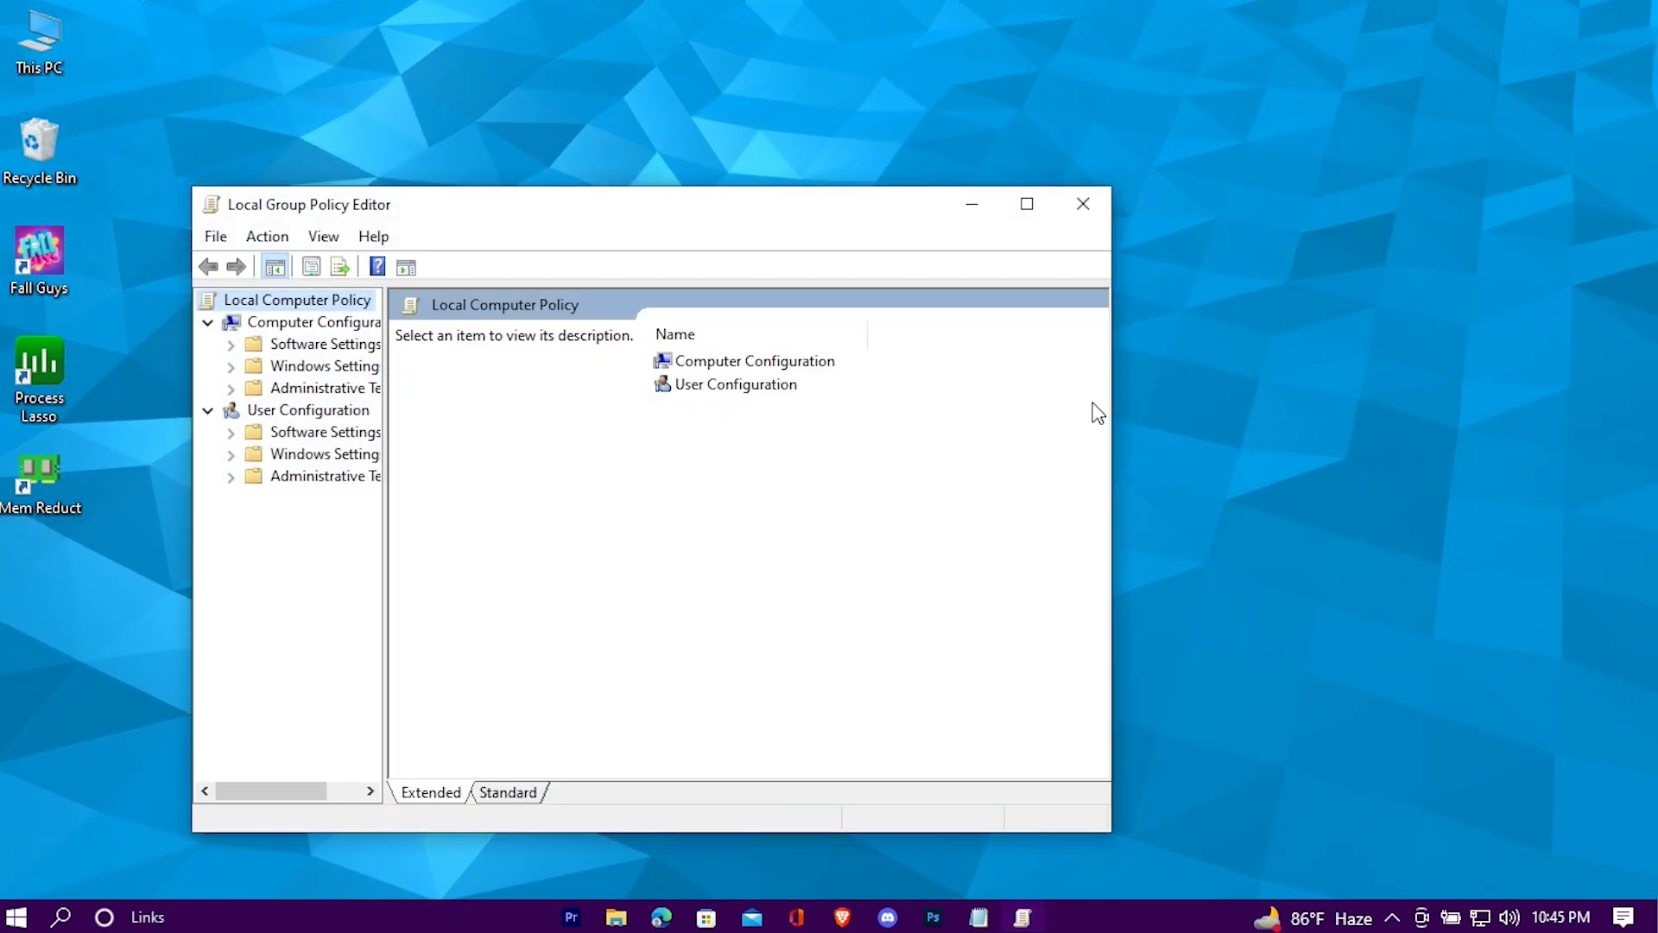
Maximize the editor and browse to Administrative Templates > Windows Components > App Privacy, selecting 'Let Windows apps run in the background'.
click(1027, 203)
drag(187, 203, 270, 213)
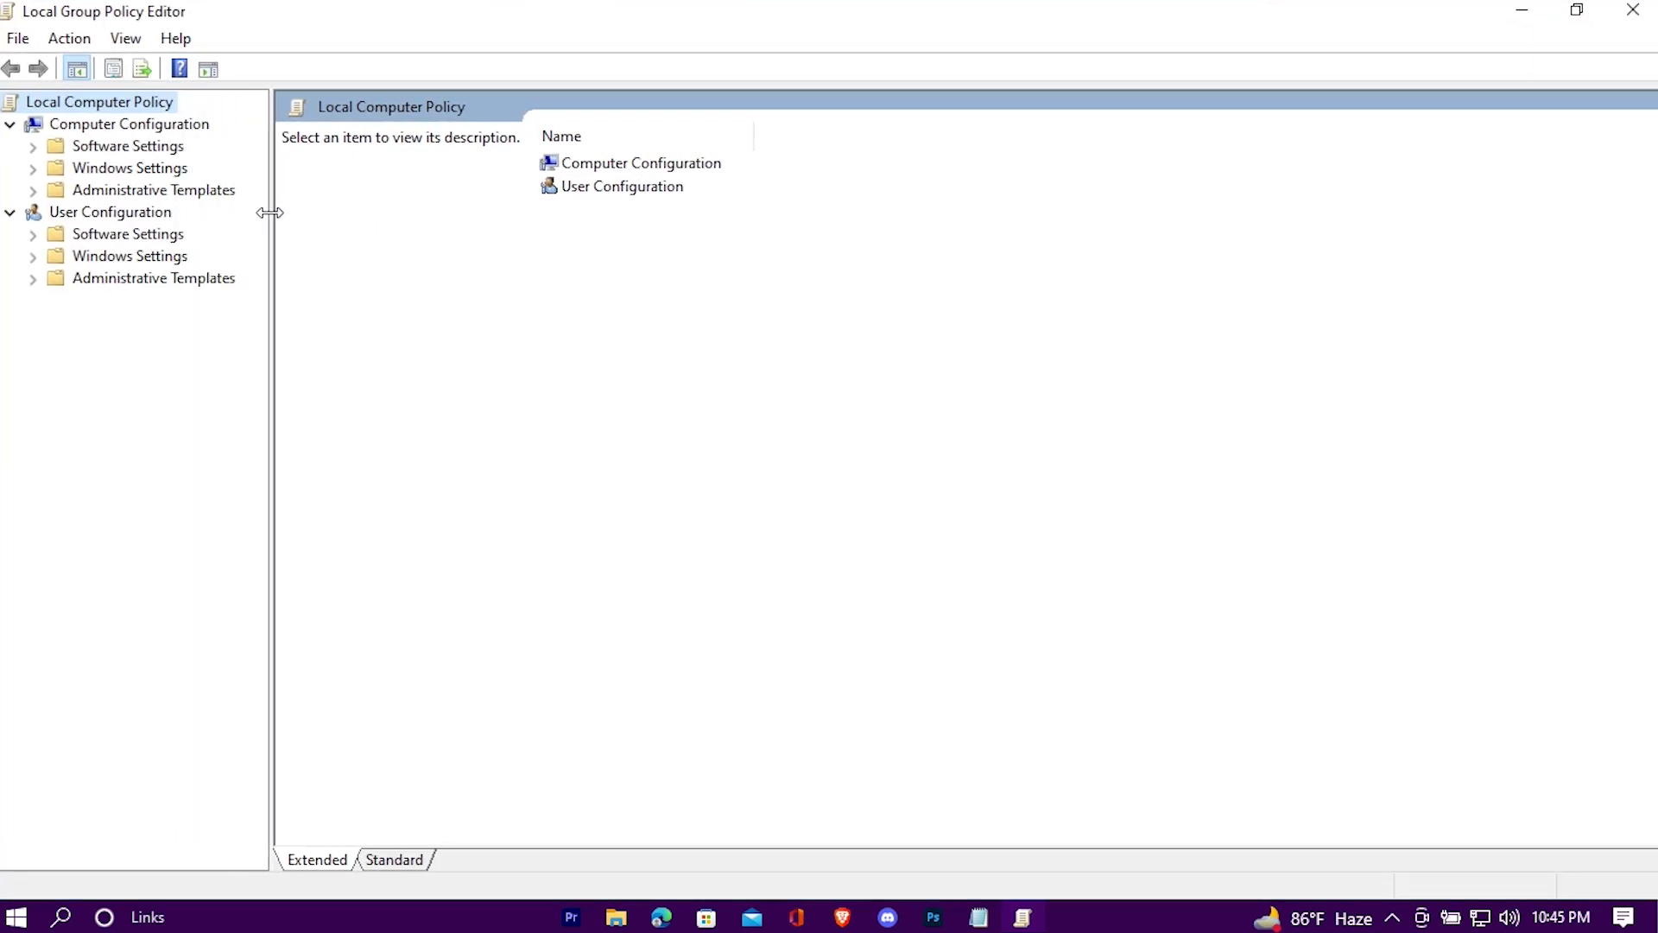
click(71, 191)
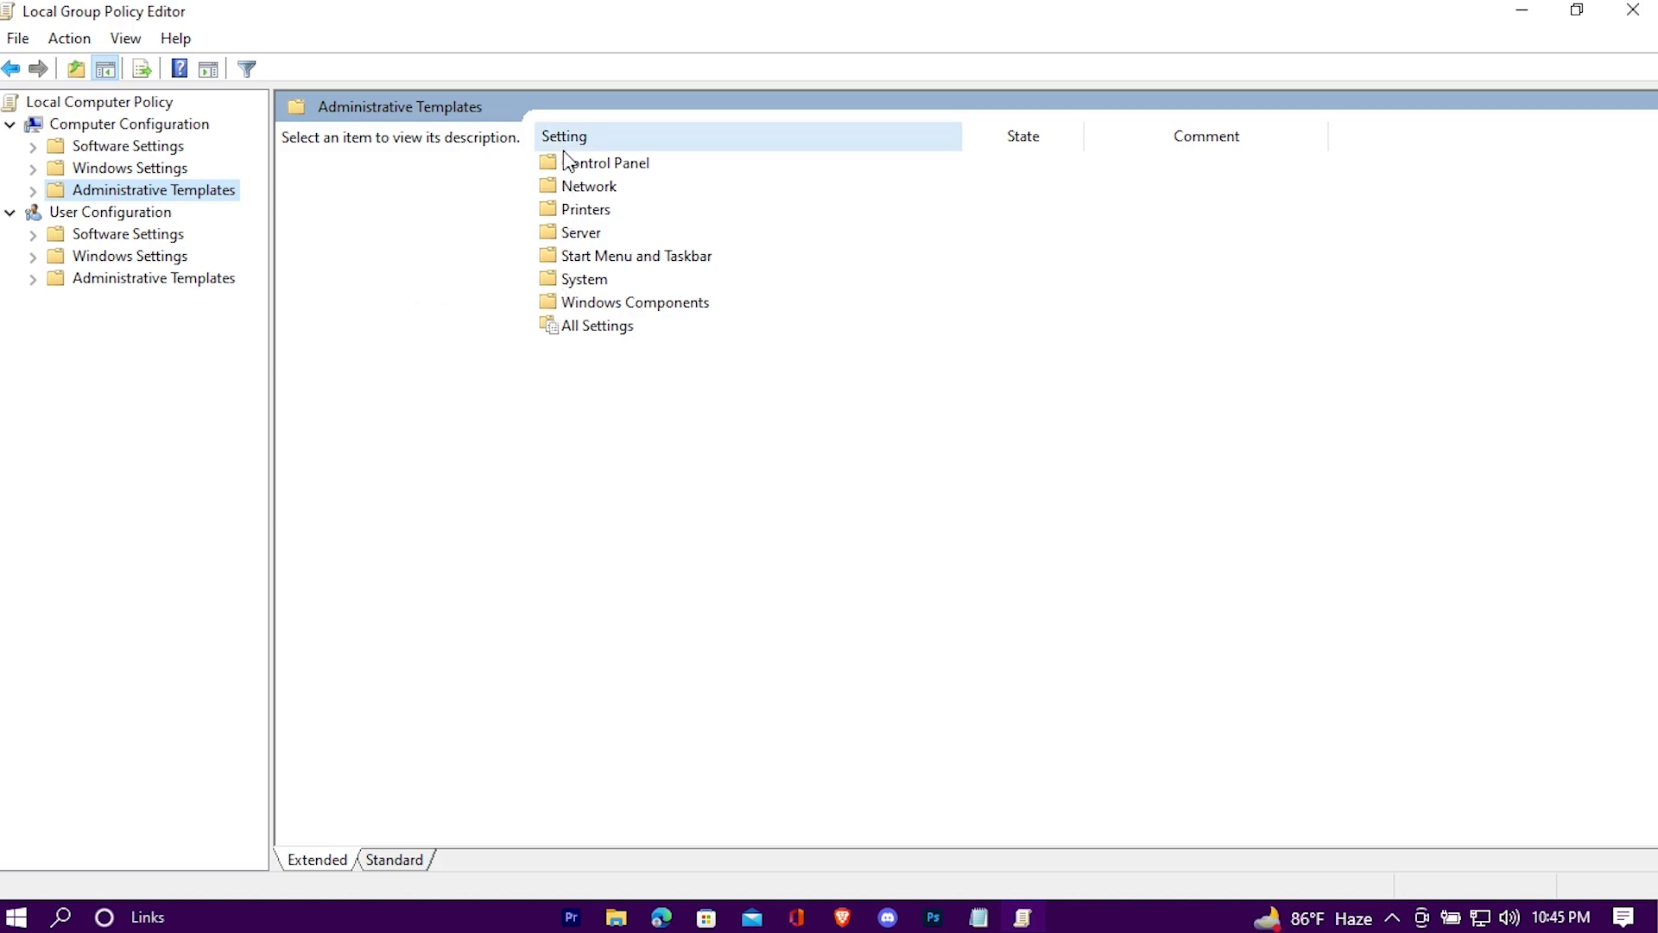
double_click(601, 304)
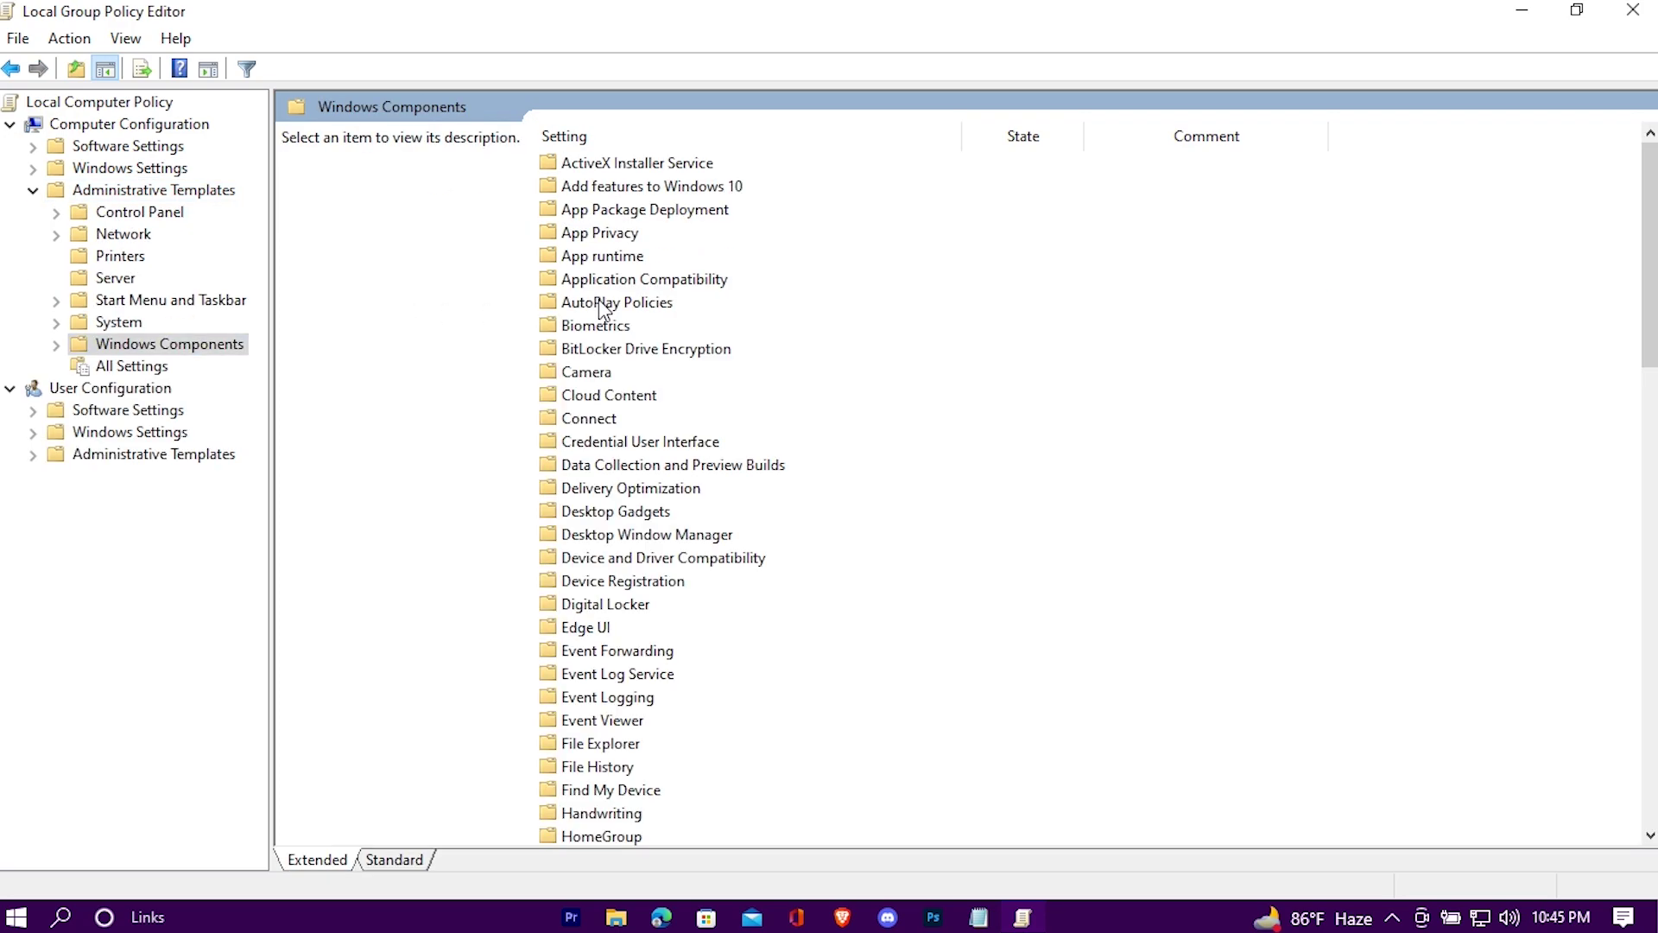
double_click(555, 236)
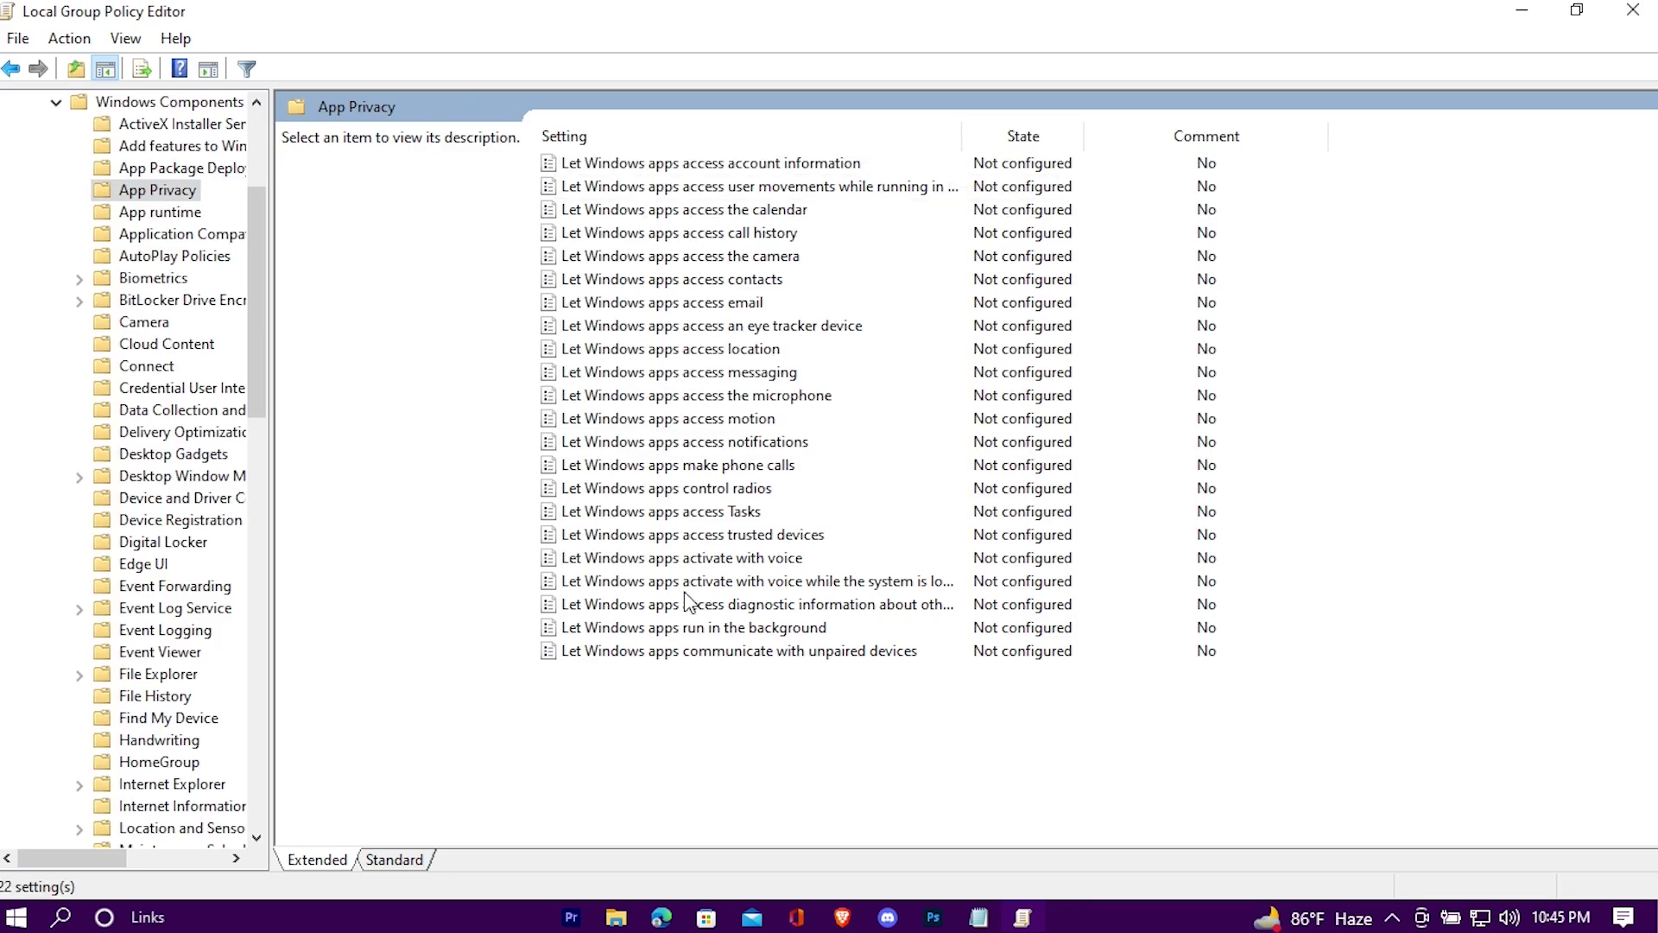
click(617, 631)
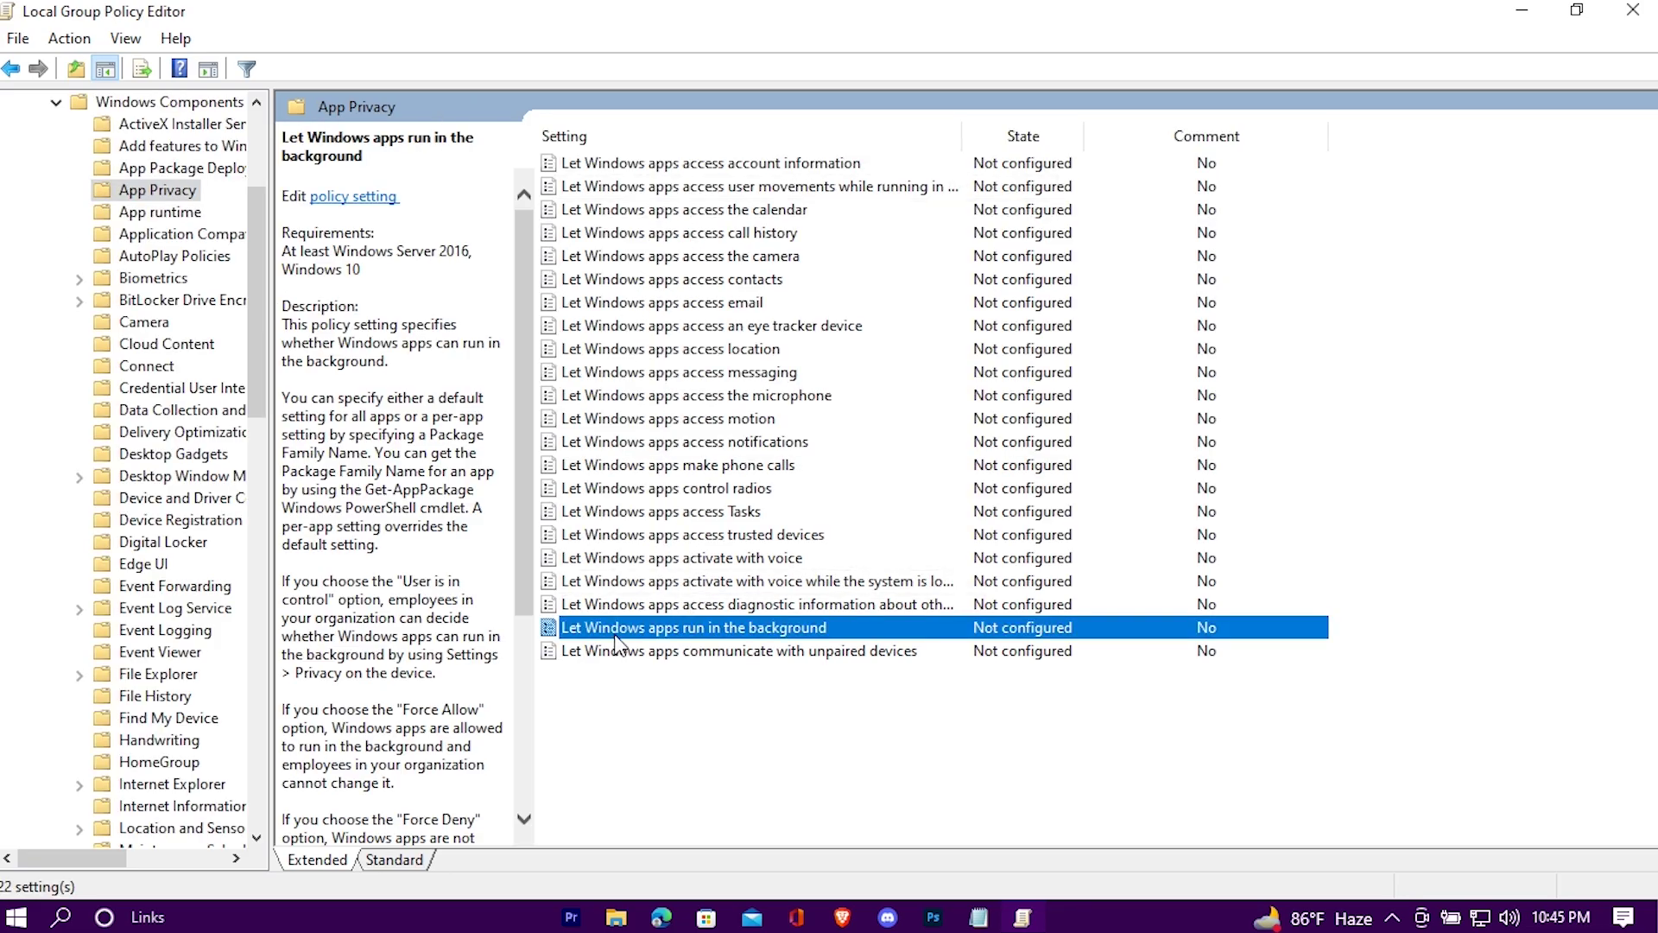
Set 'Let Windows apps run in the background' to Enabled with 'Default for all apps' as Force Deny.
double_click(553, 630)
drag(648, 177, 770, 82)
click(304, 211)
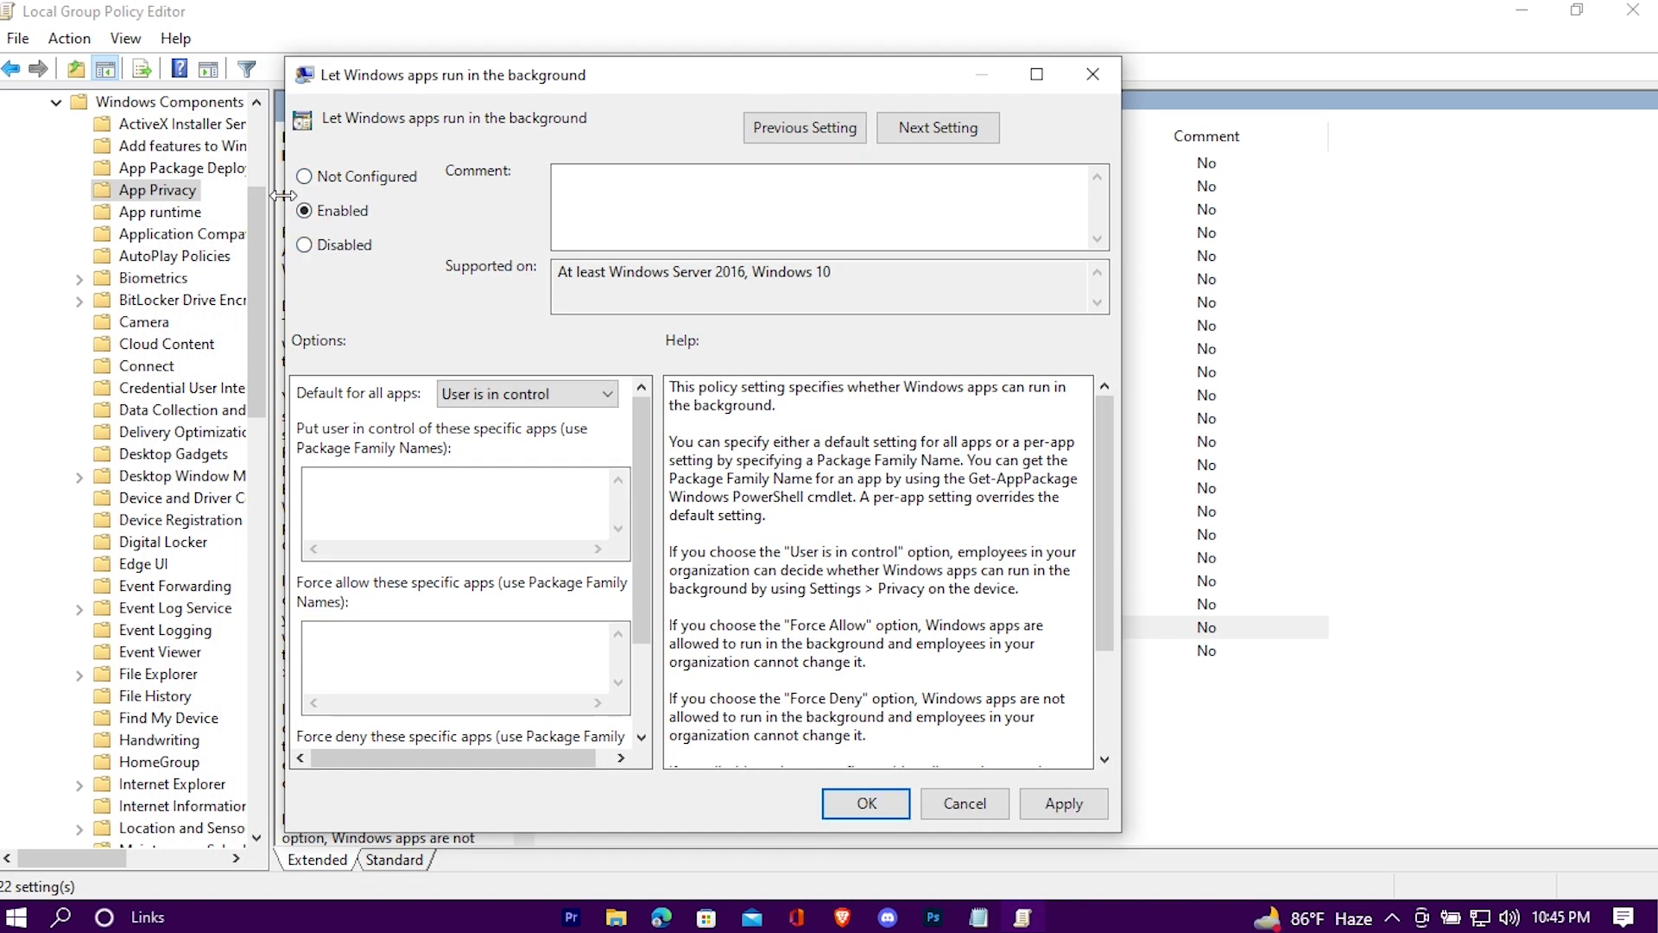
click(546, 395)
click(473, 457)
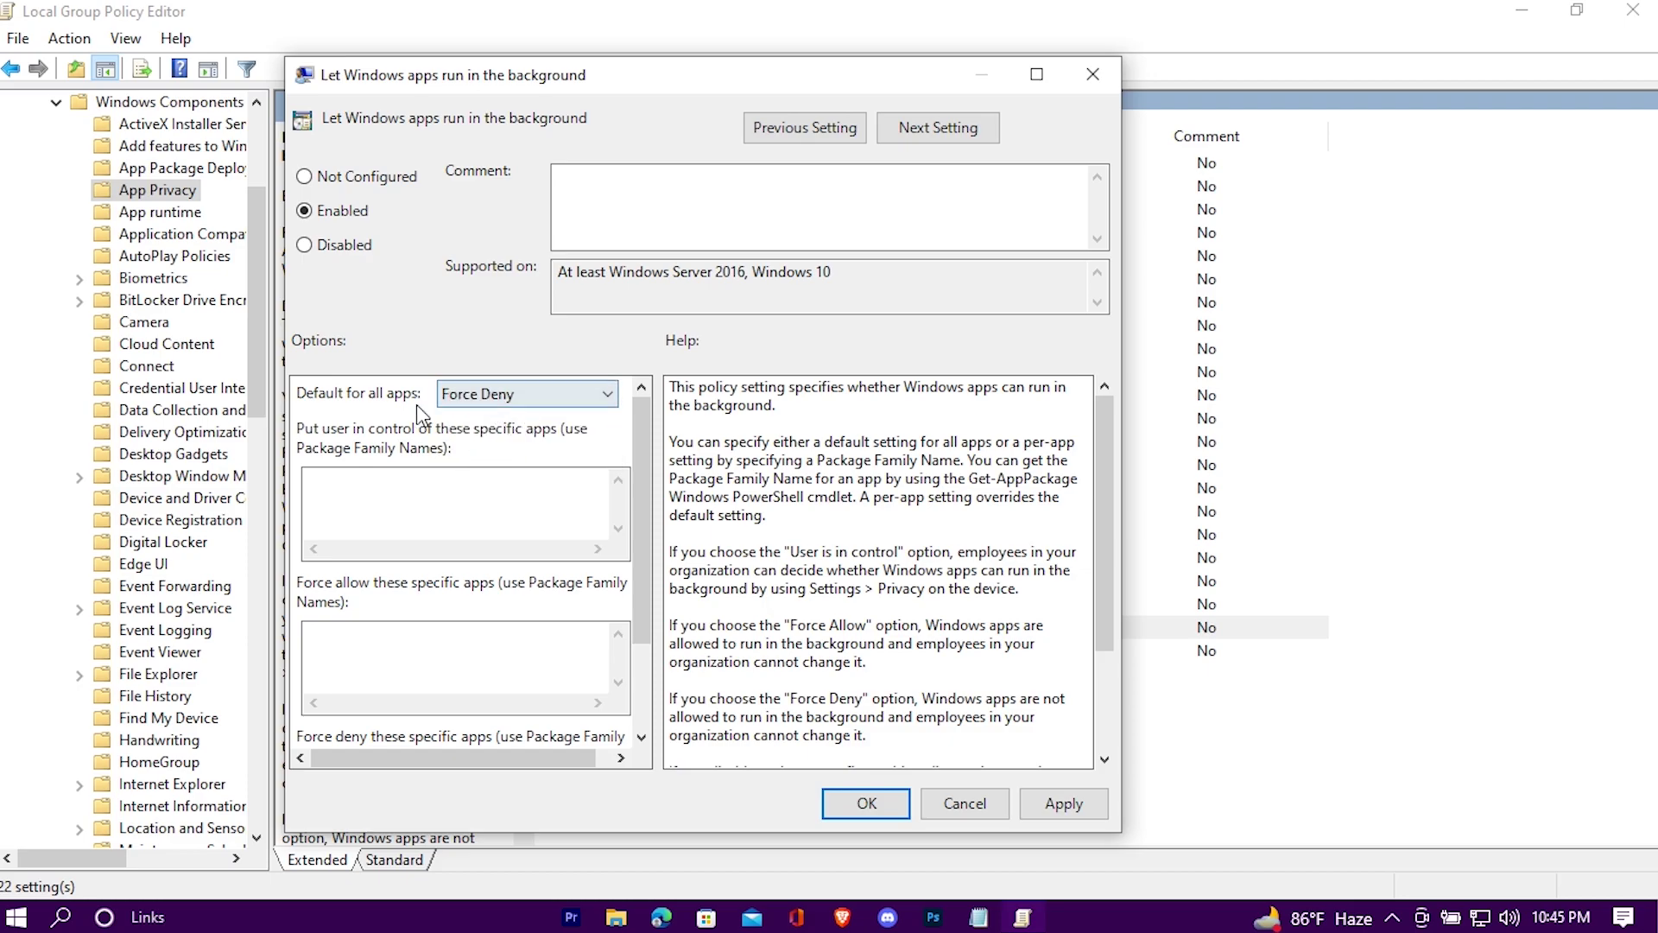